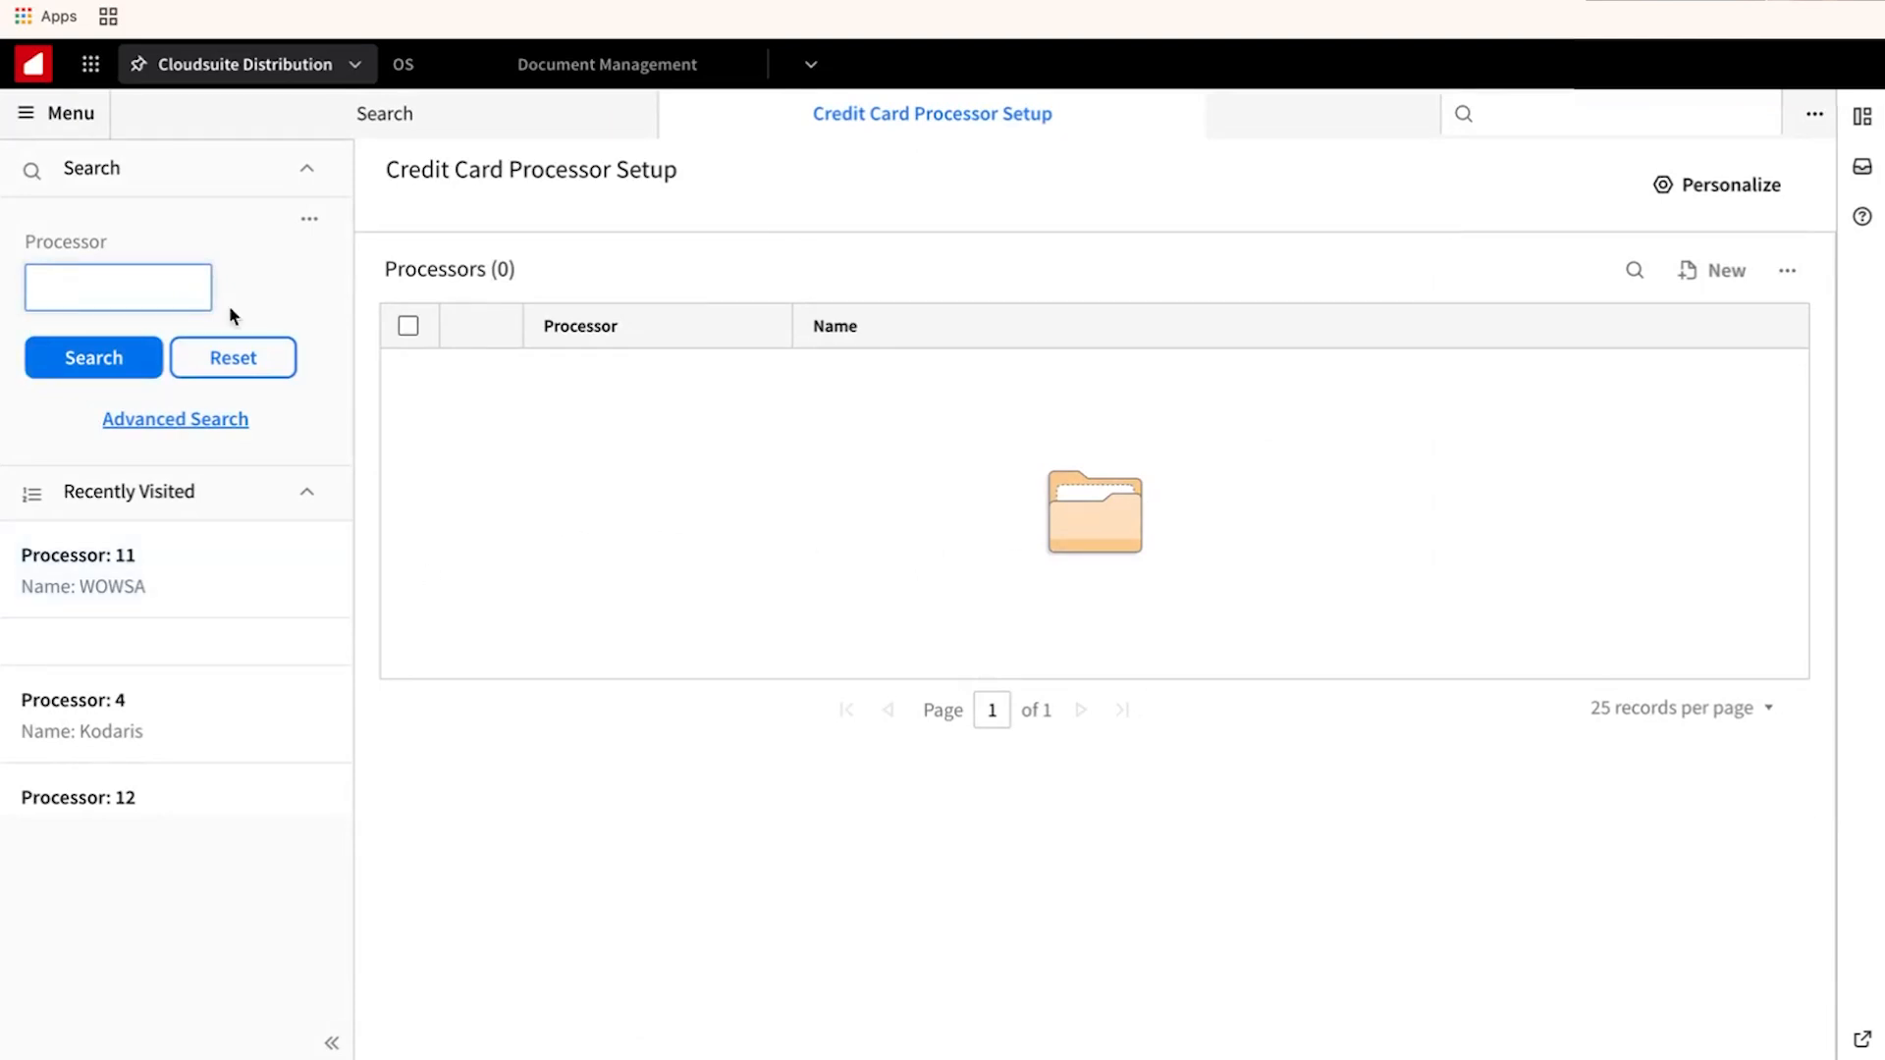
Open processor 4 (Kodaris) for editing, keep Processor Type CenPOS/Kodaris, and review its settings.
click(191, 727)
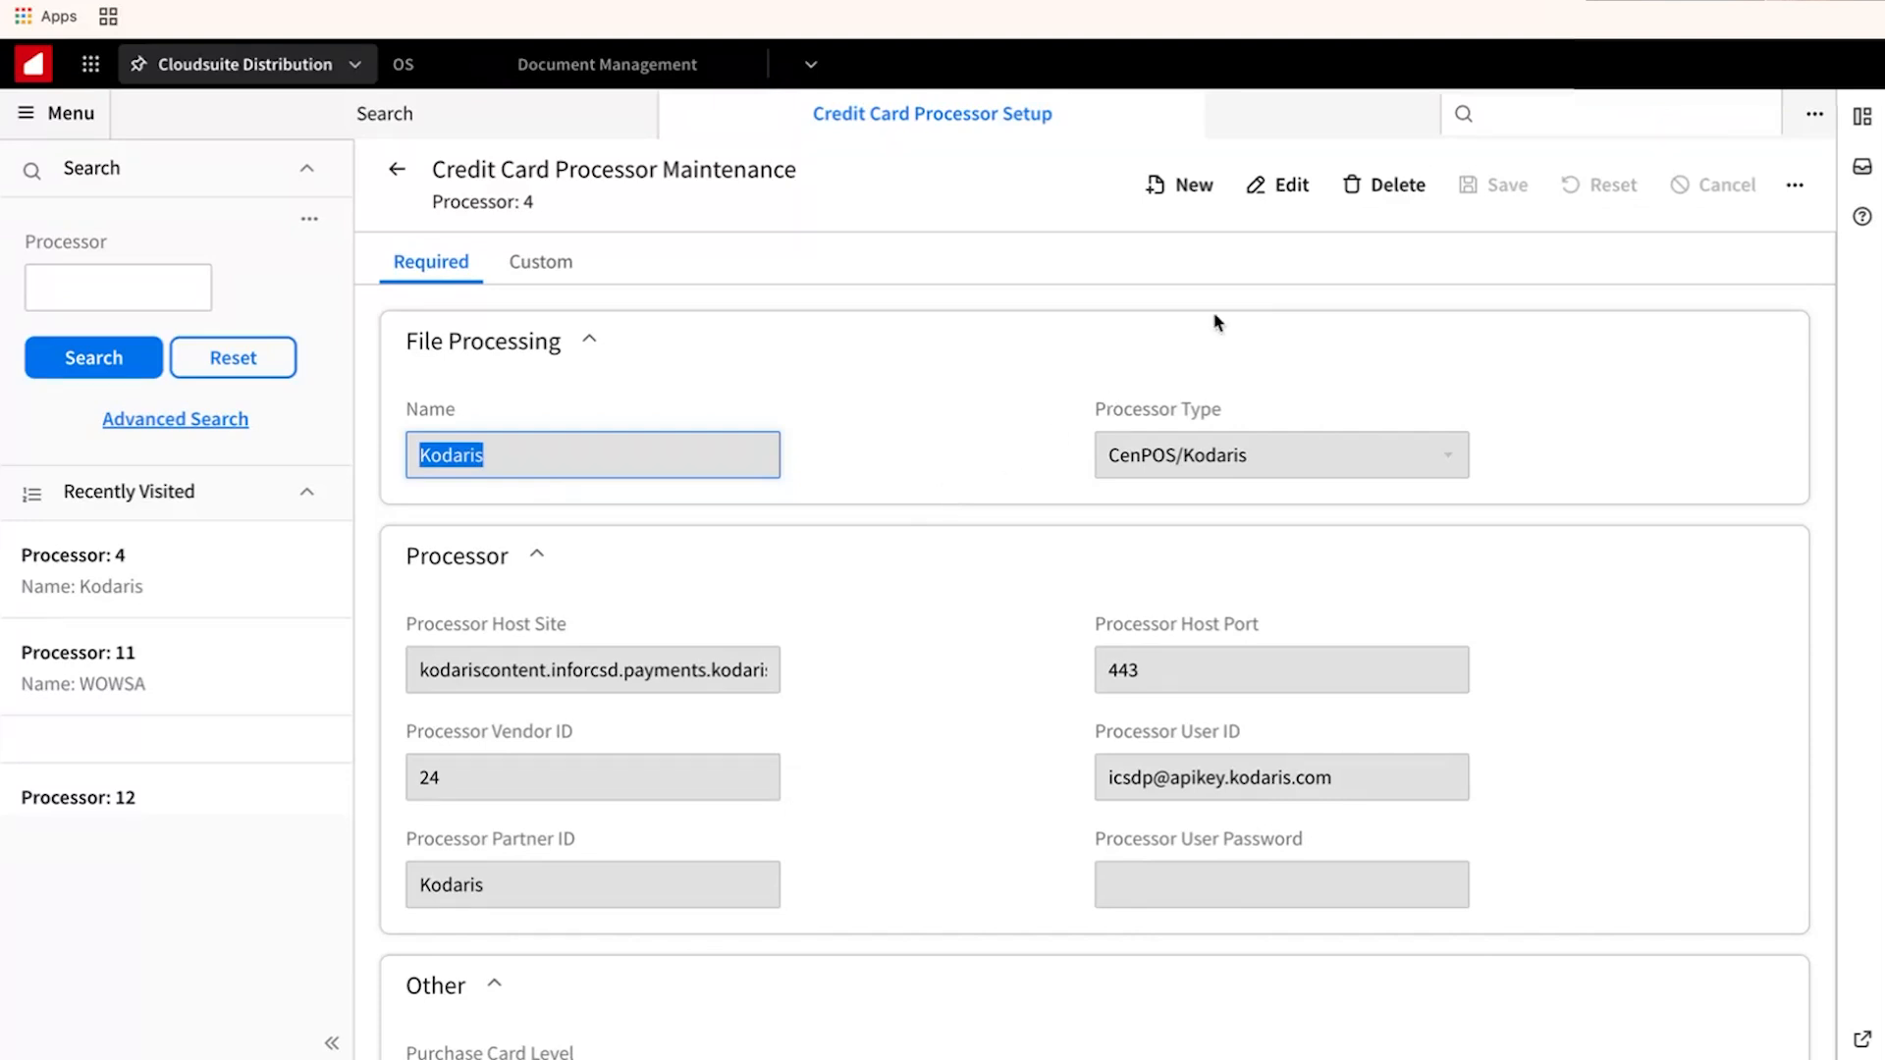
click(1277, 189)
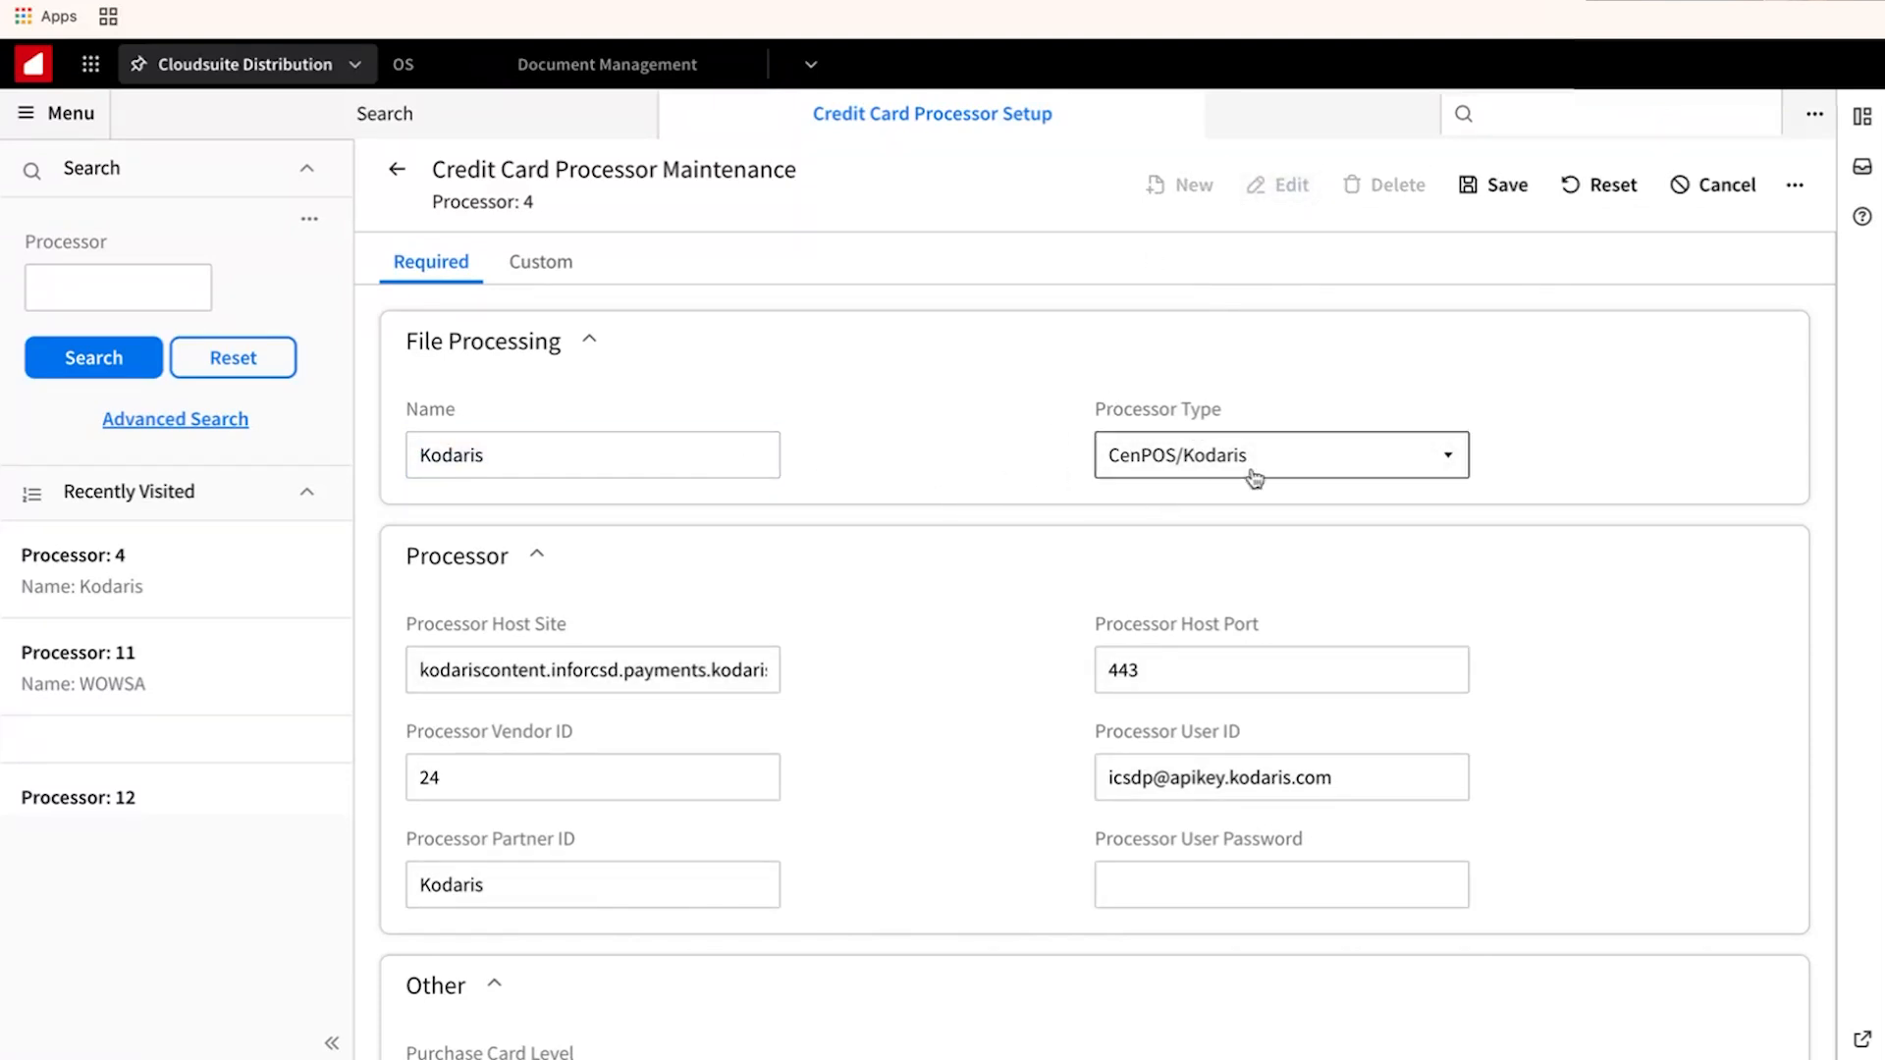
click(1448, 464)
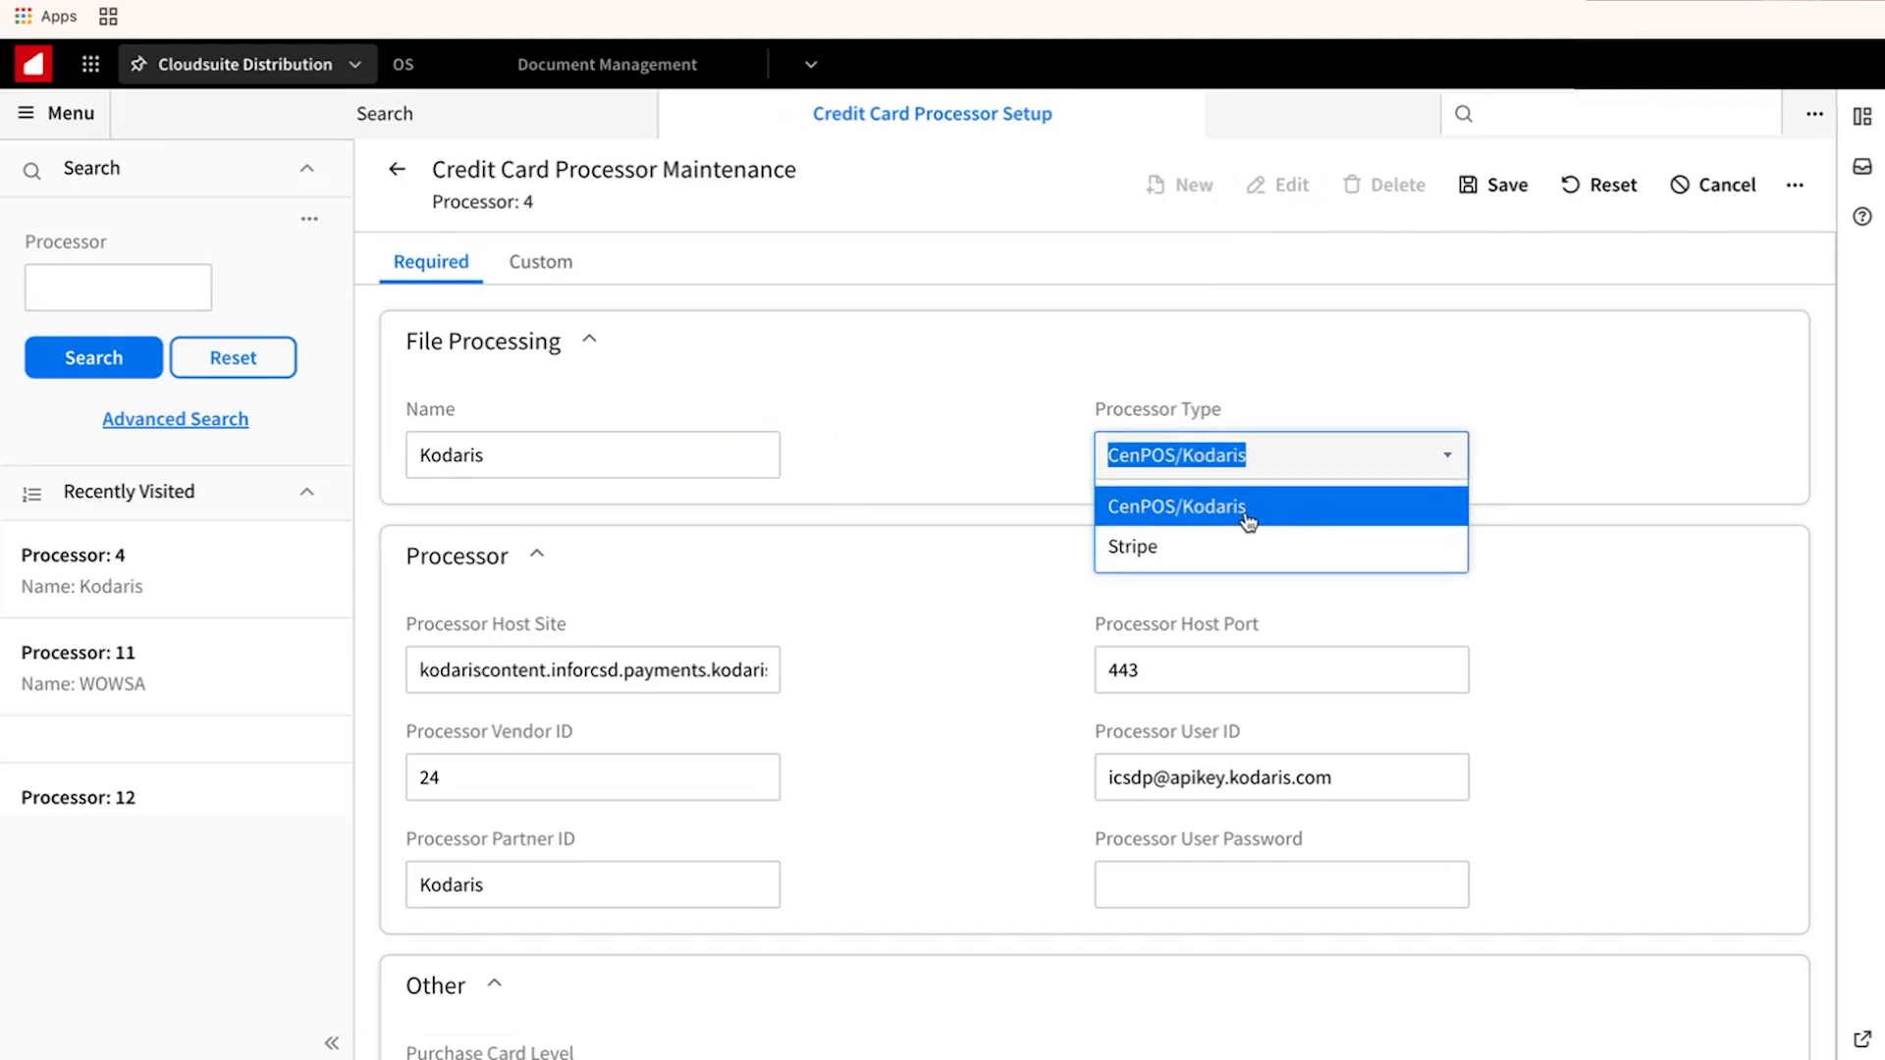
click(976, 450)
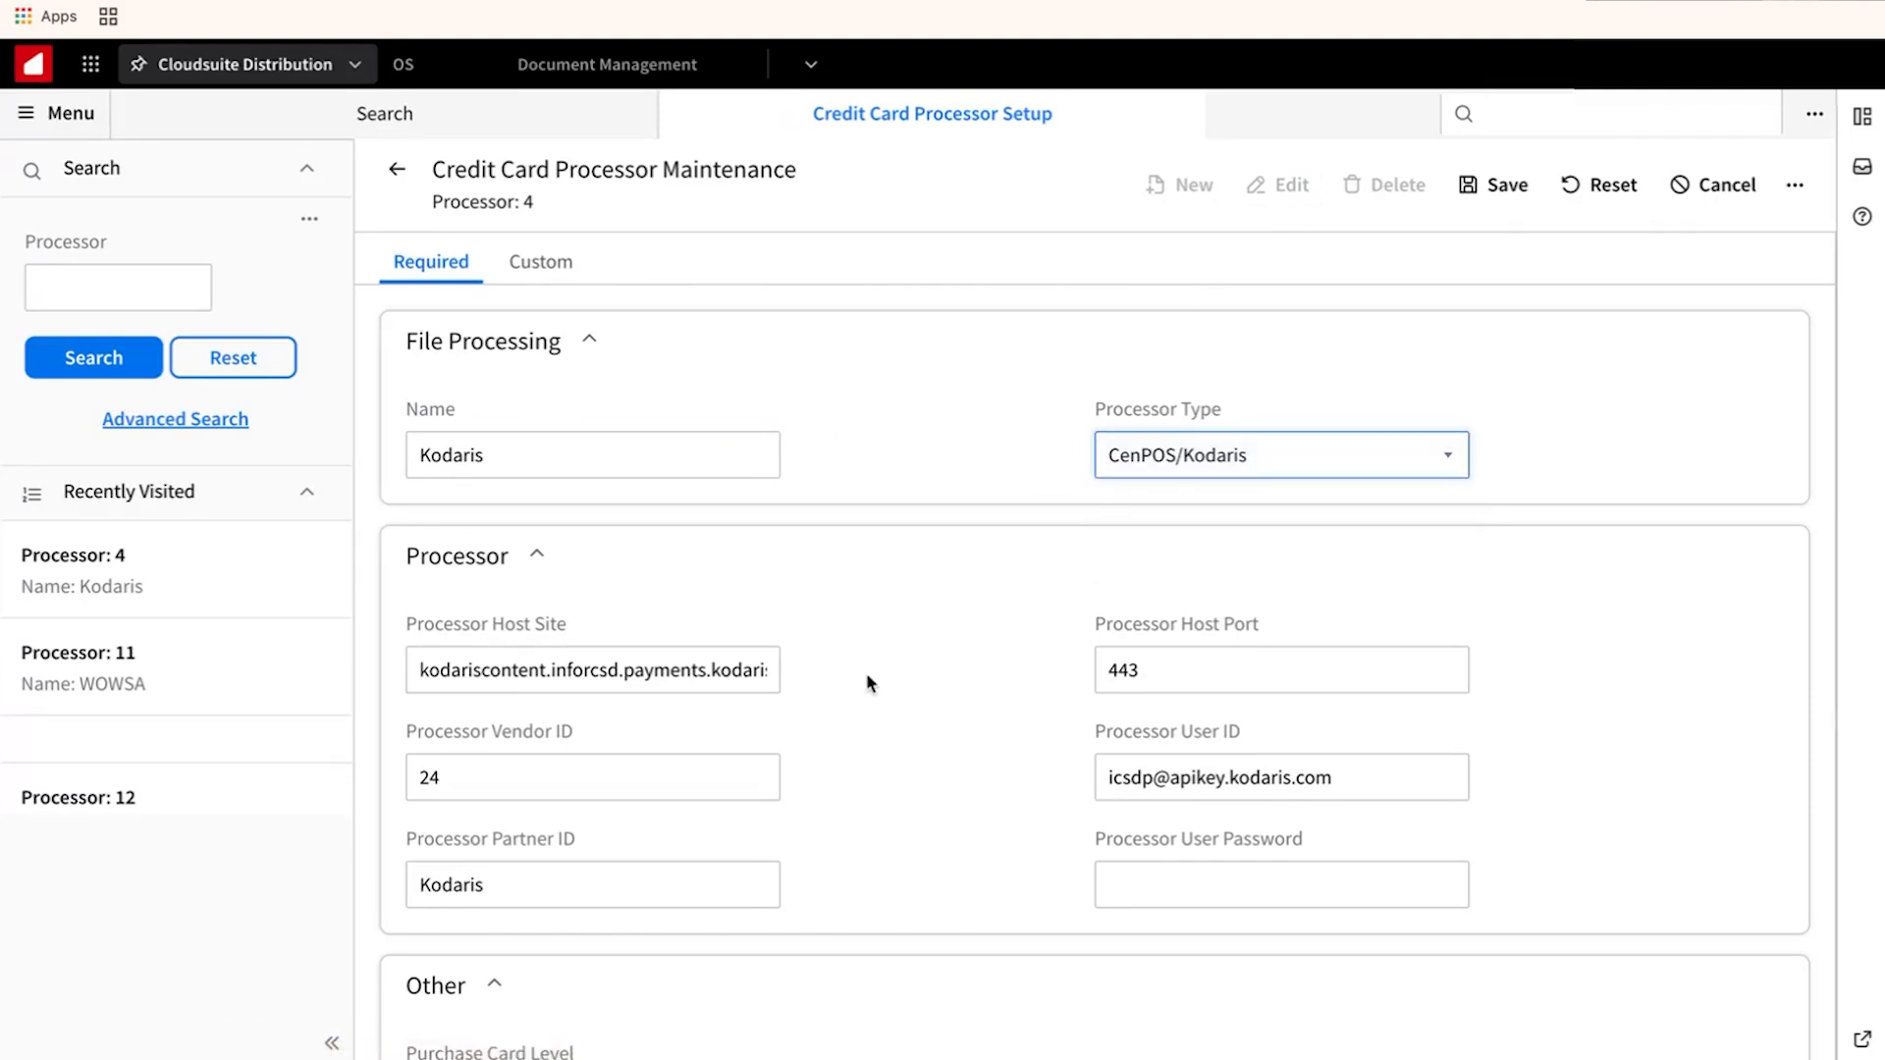
scroll(834, 744, down, 3)
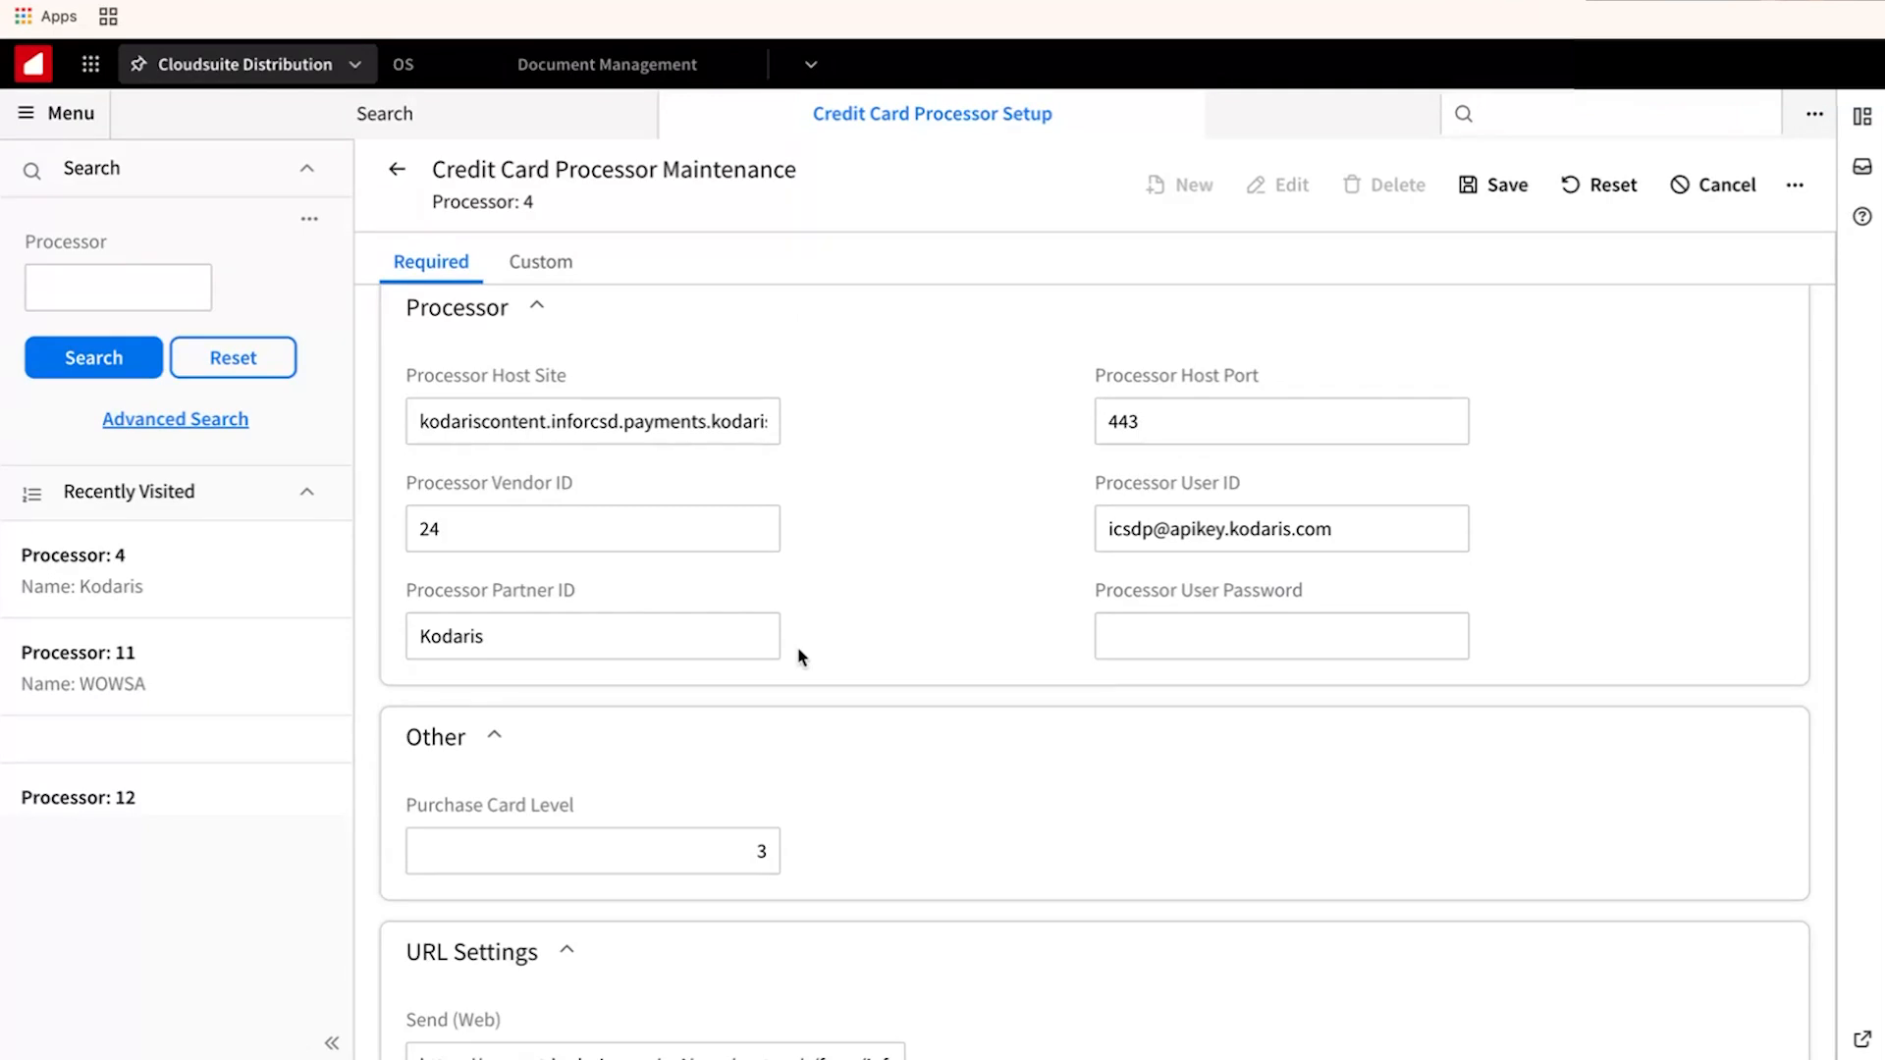
scroll(800, 656, down, 1)
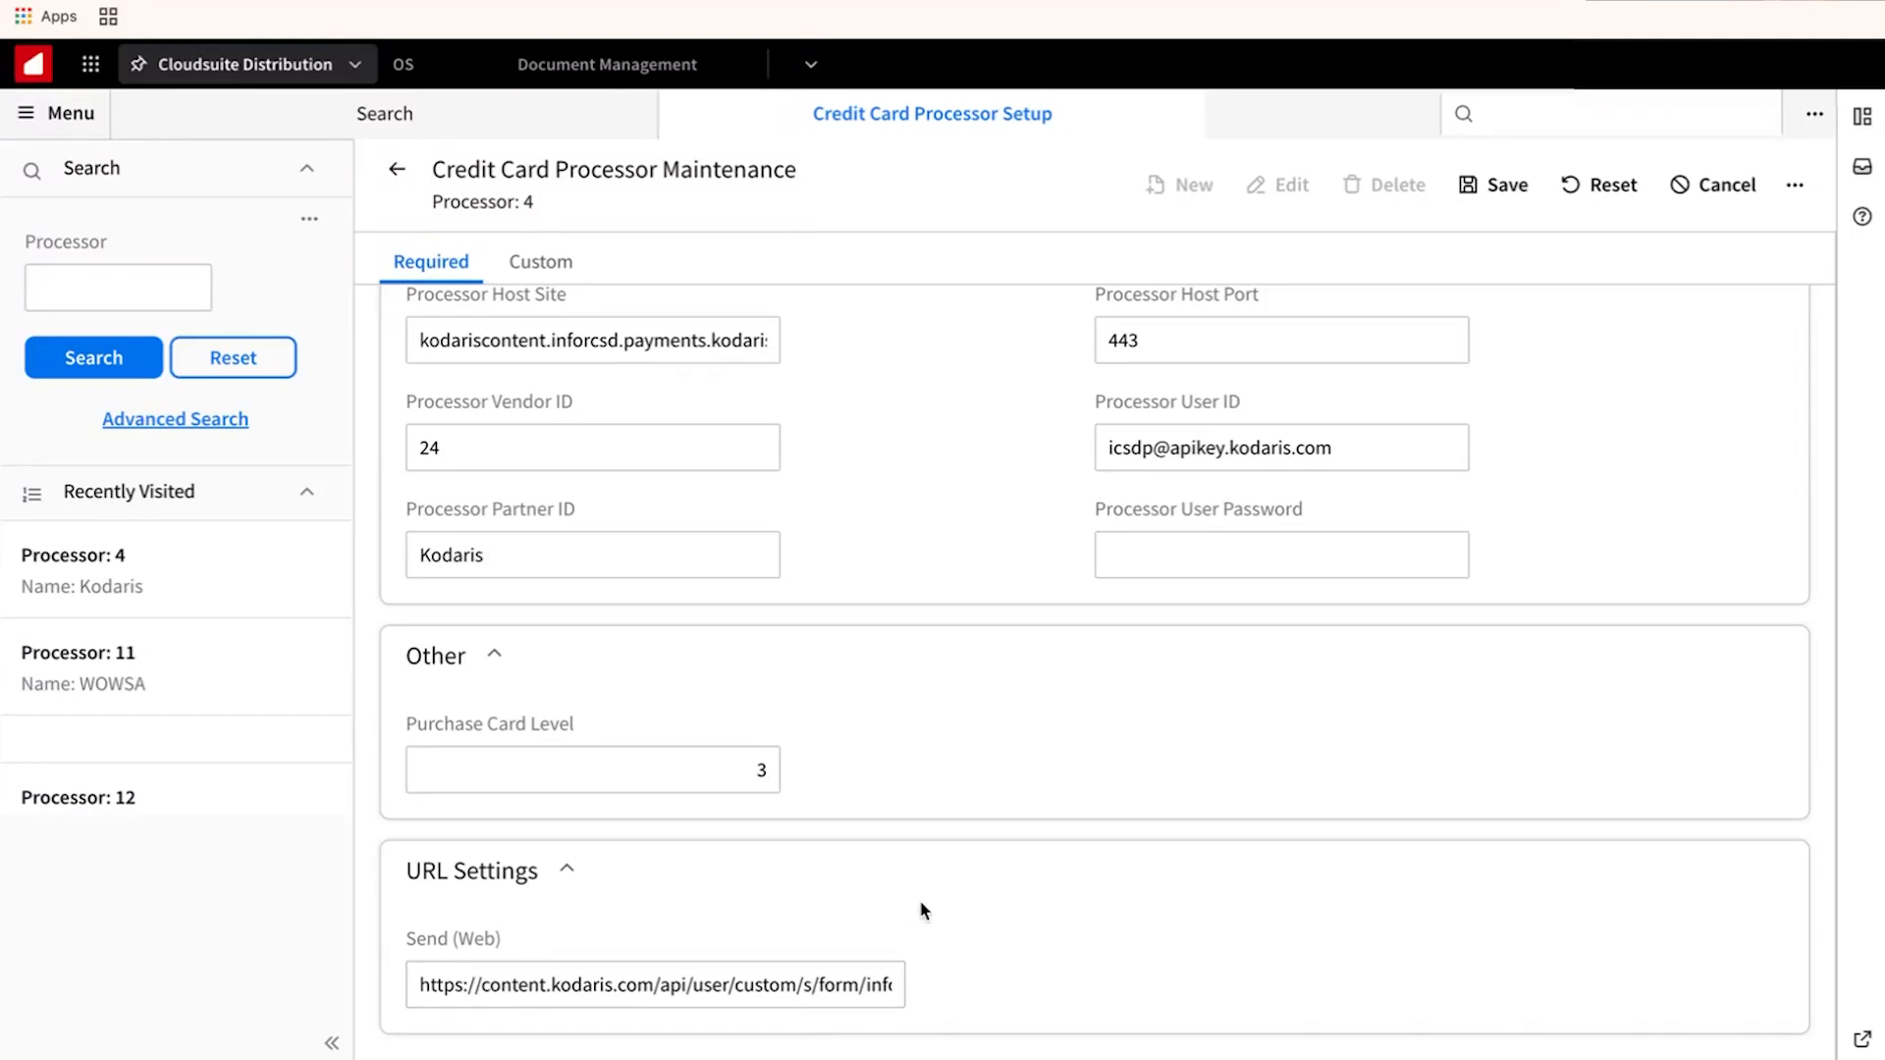
scroll(921, 905, up, 4)
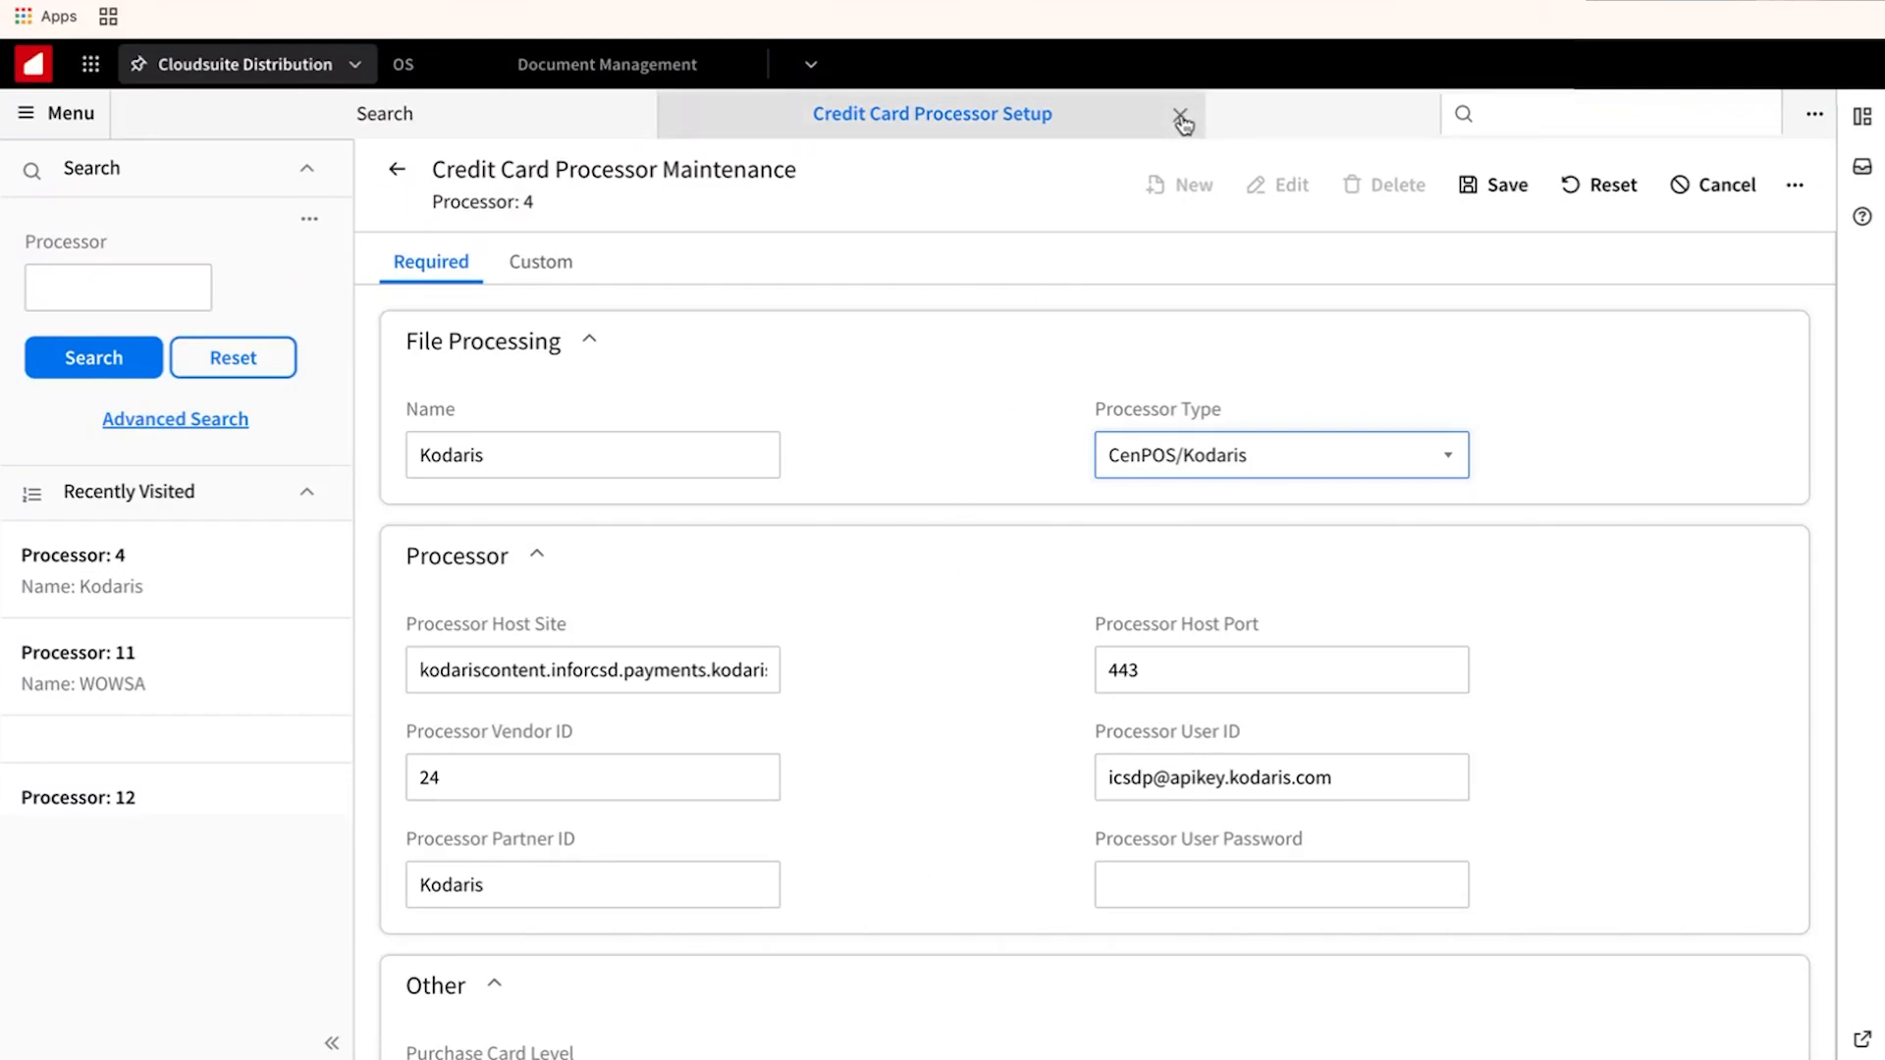
Close the processor setup and open Table Code Value Setup via 'sastt'.
click(1181, 116)
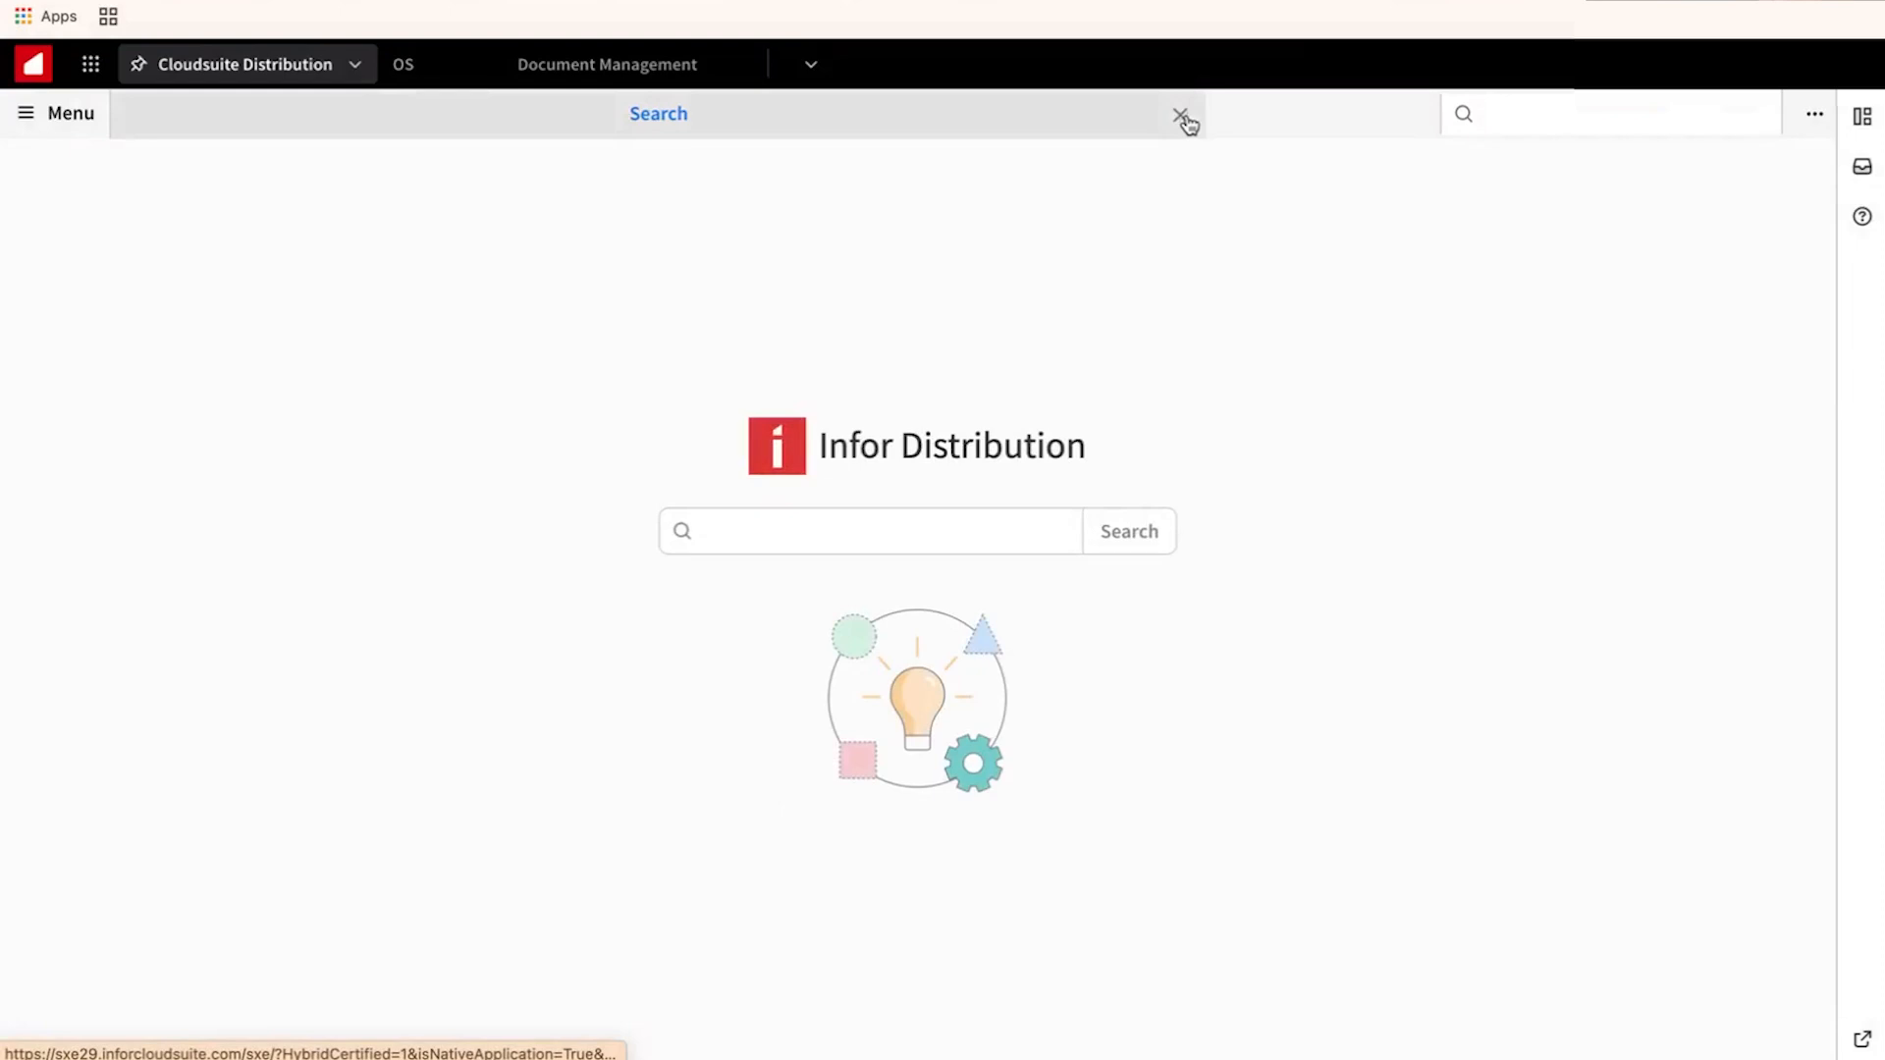
click(1529, 112)
text(sastt)
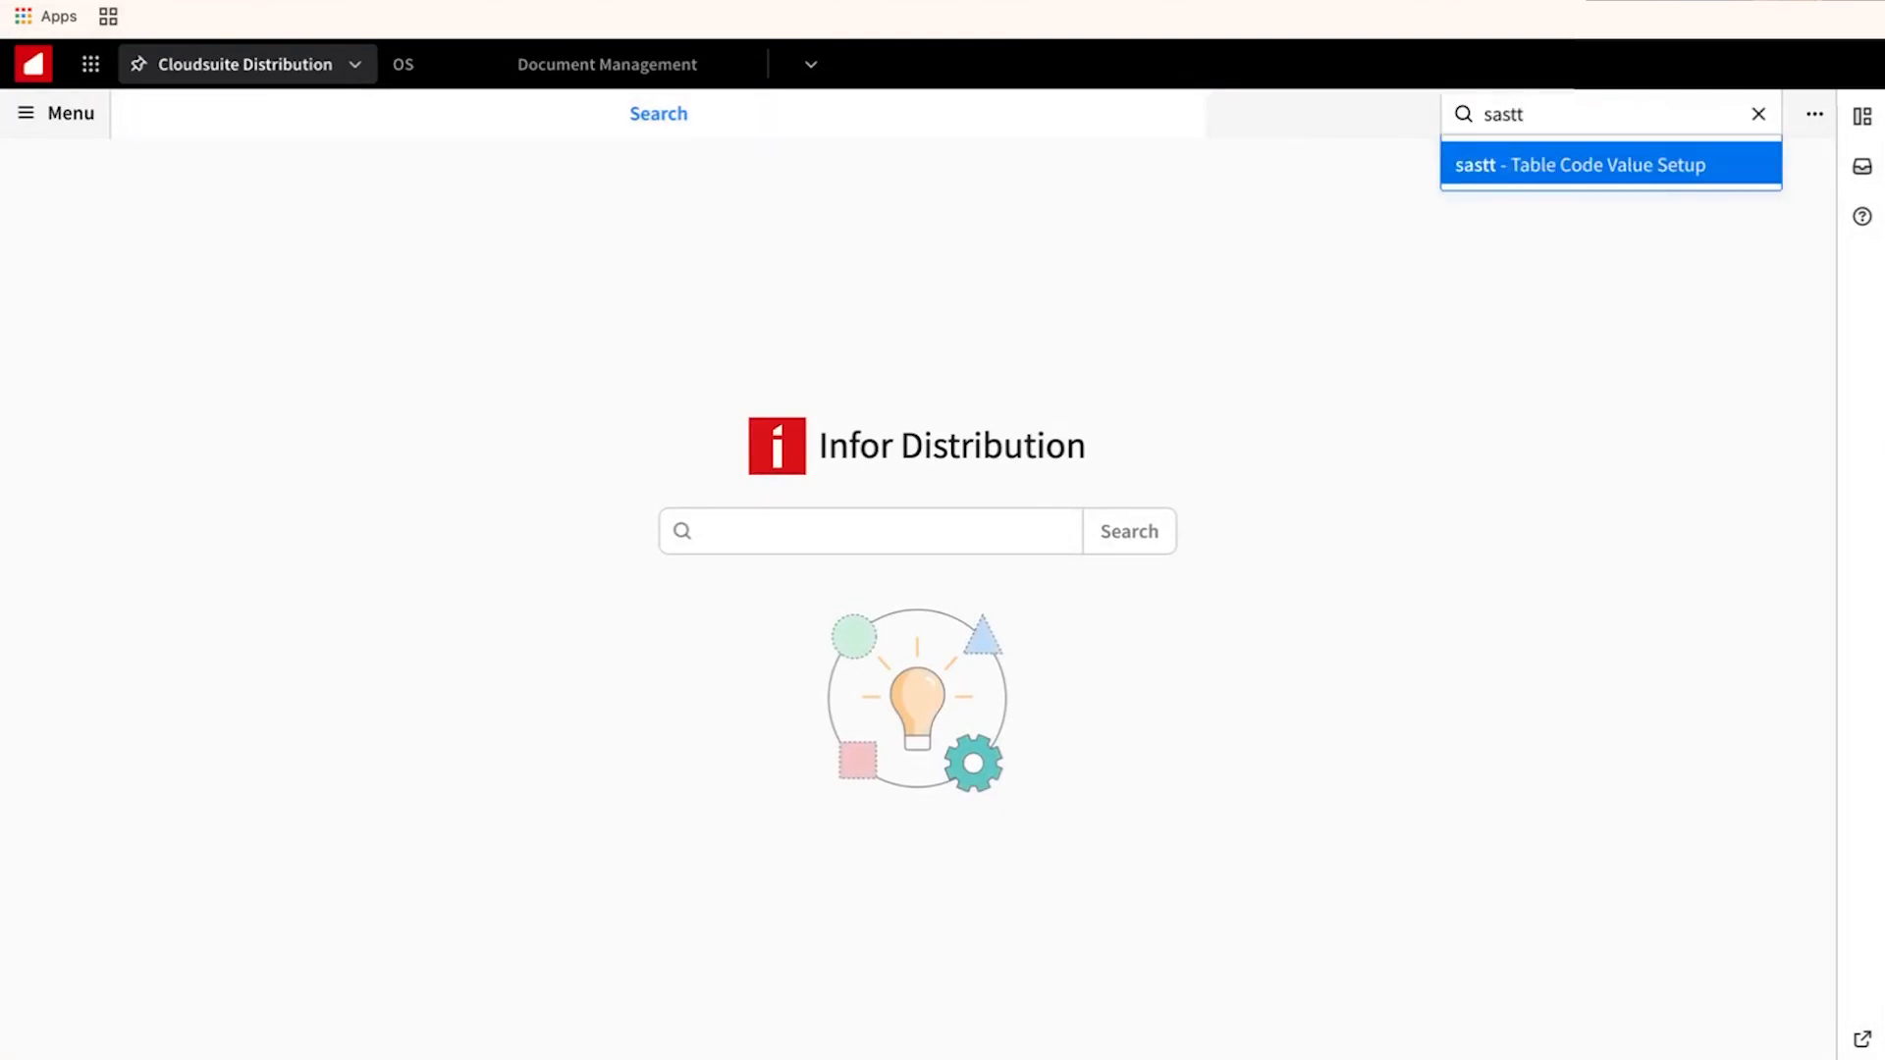
click(1571, 175)
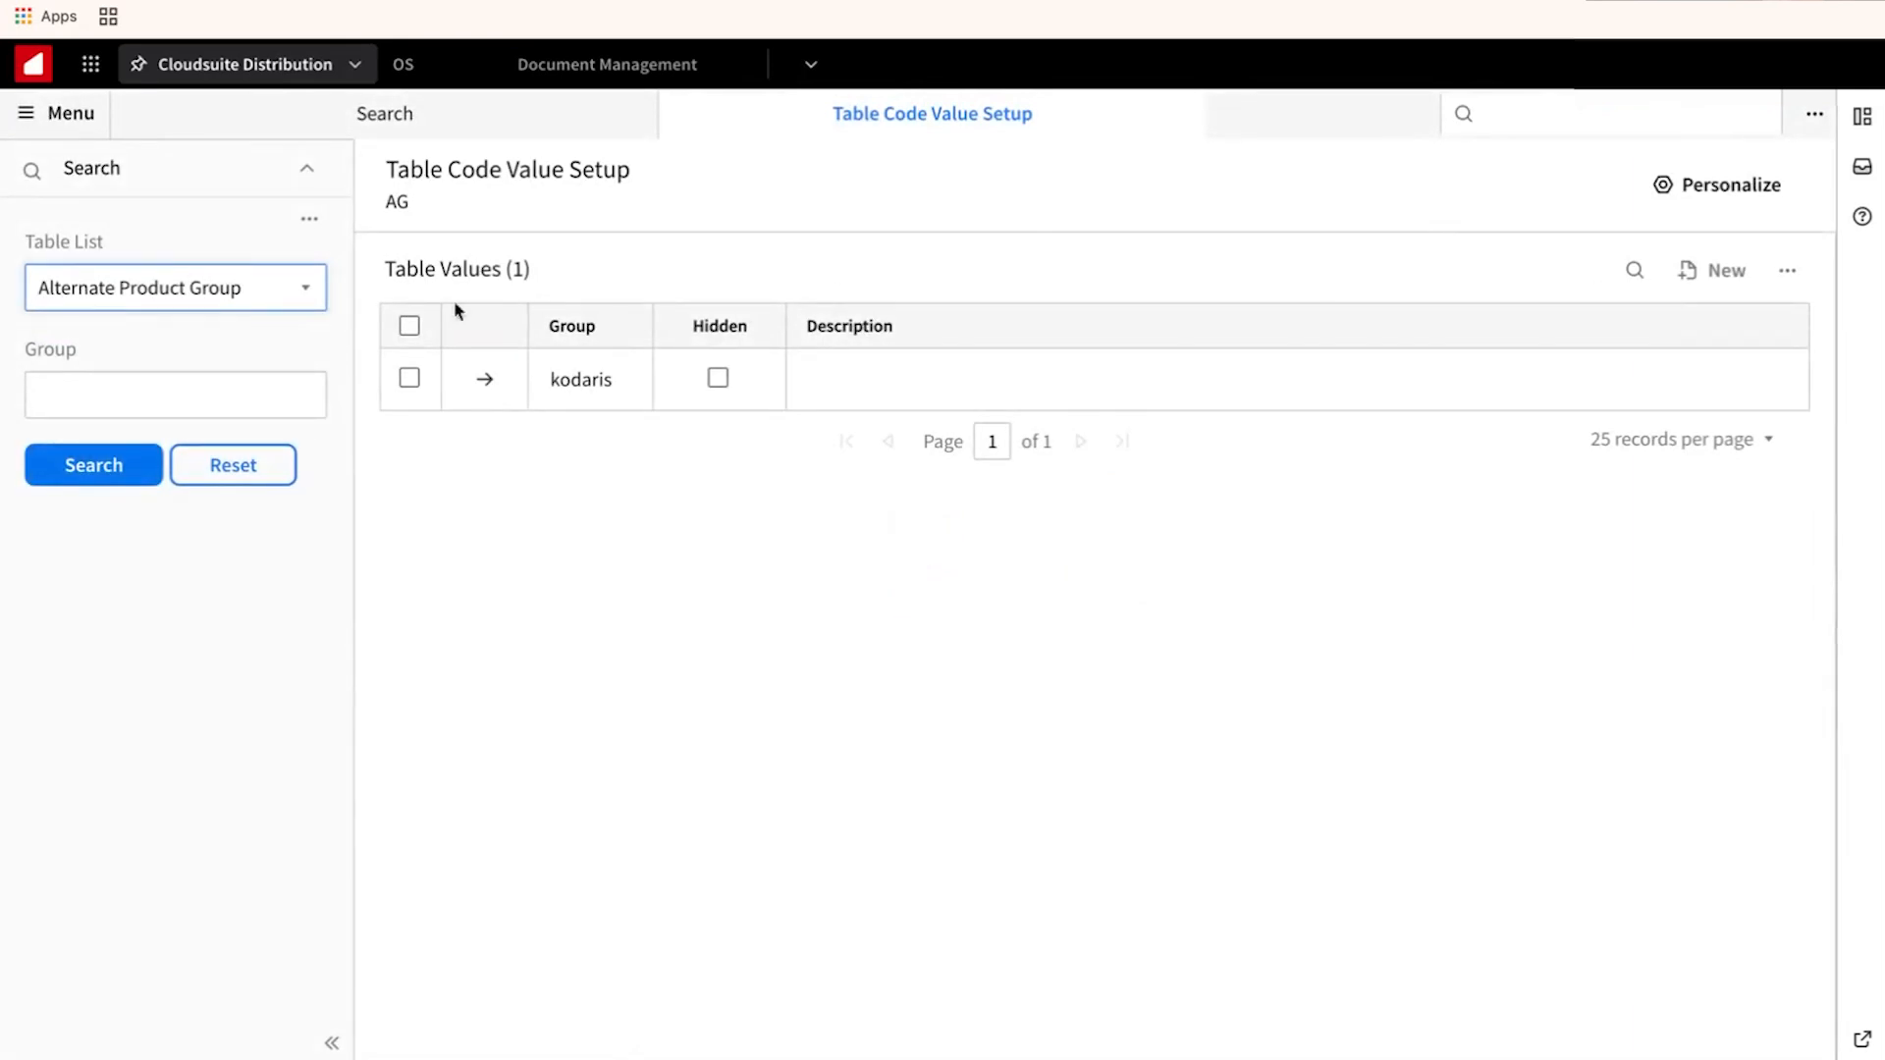
Show the Payment Type table values, including Kodaris CC.
click(294, 286)
text(pay)
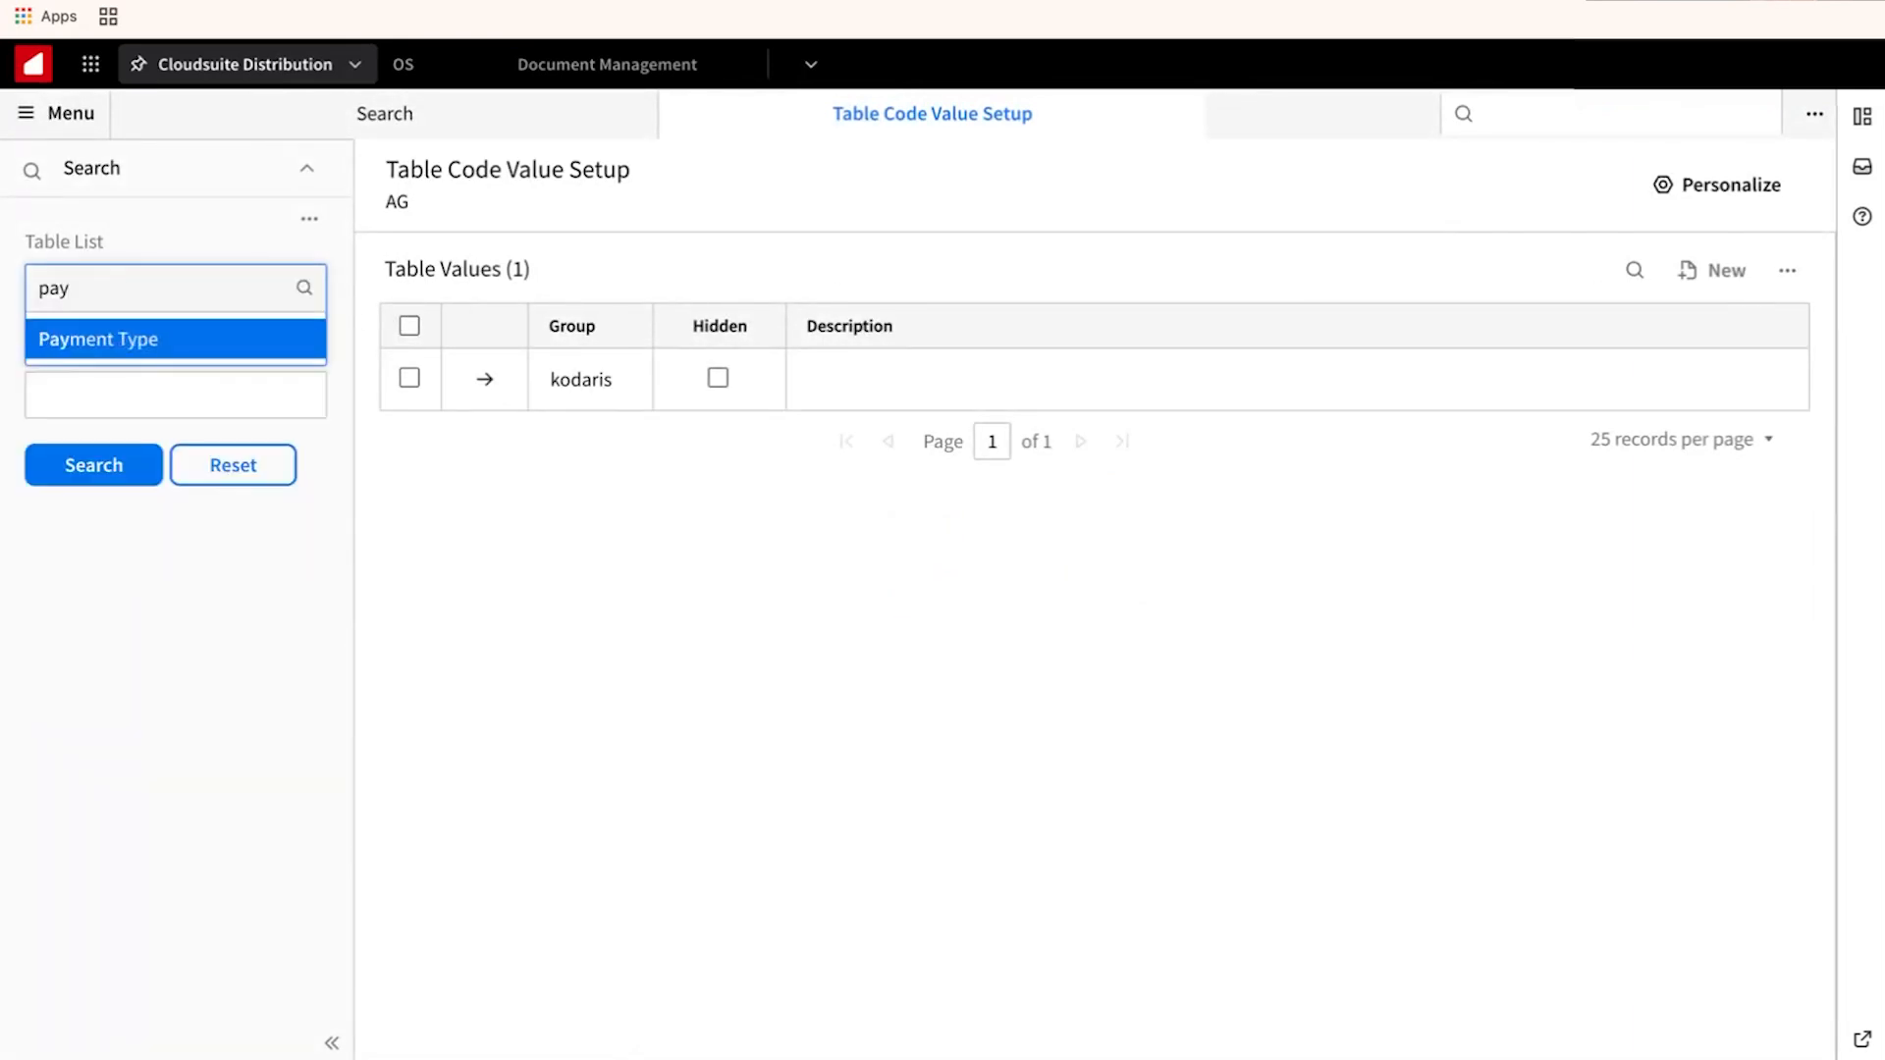
click(147, 340)
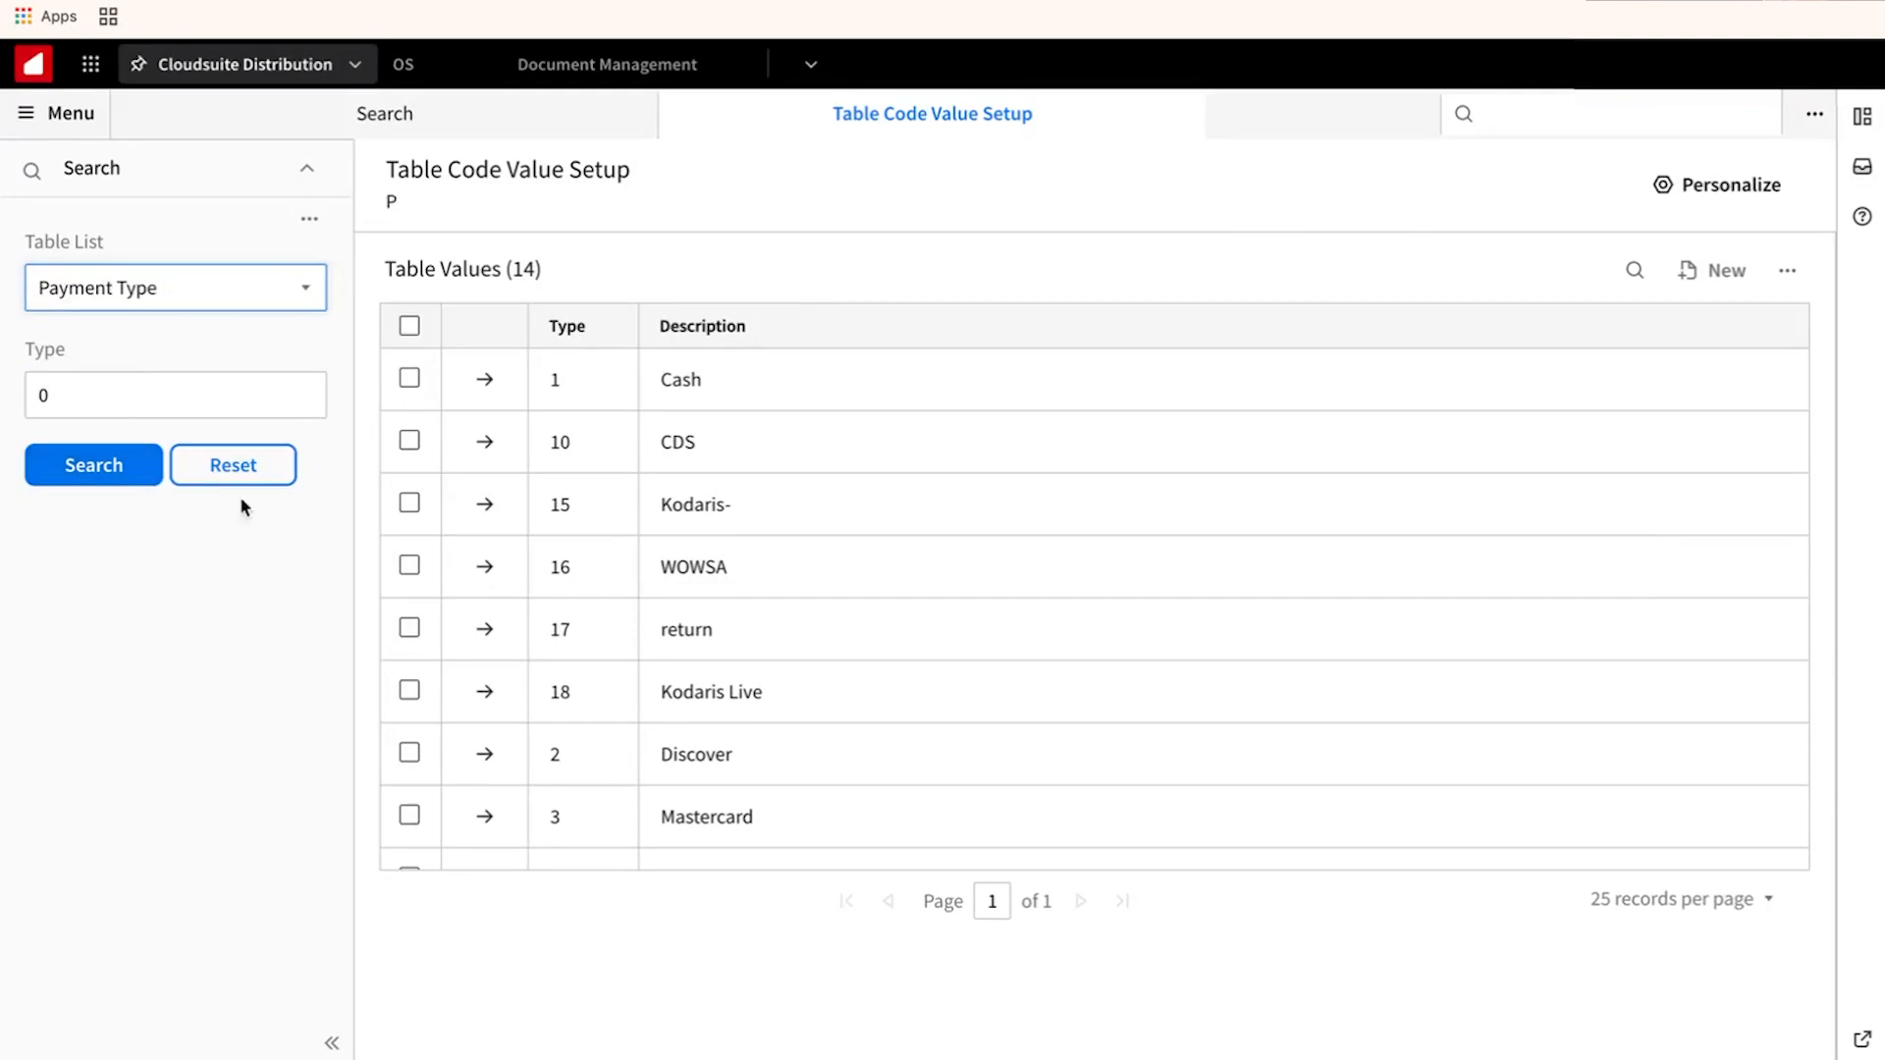
scroll(498, 592, down, 3)
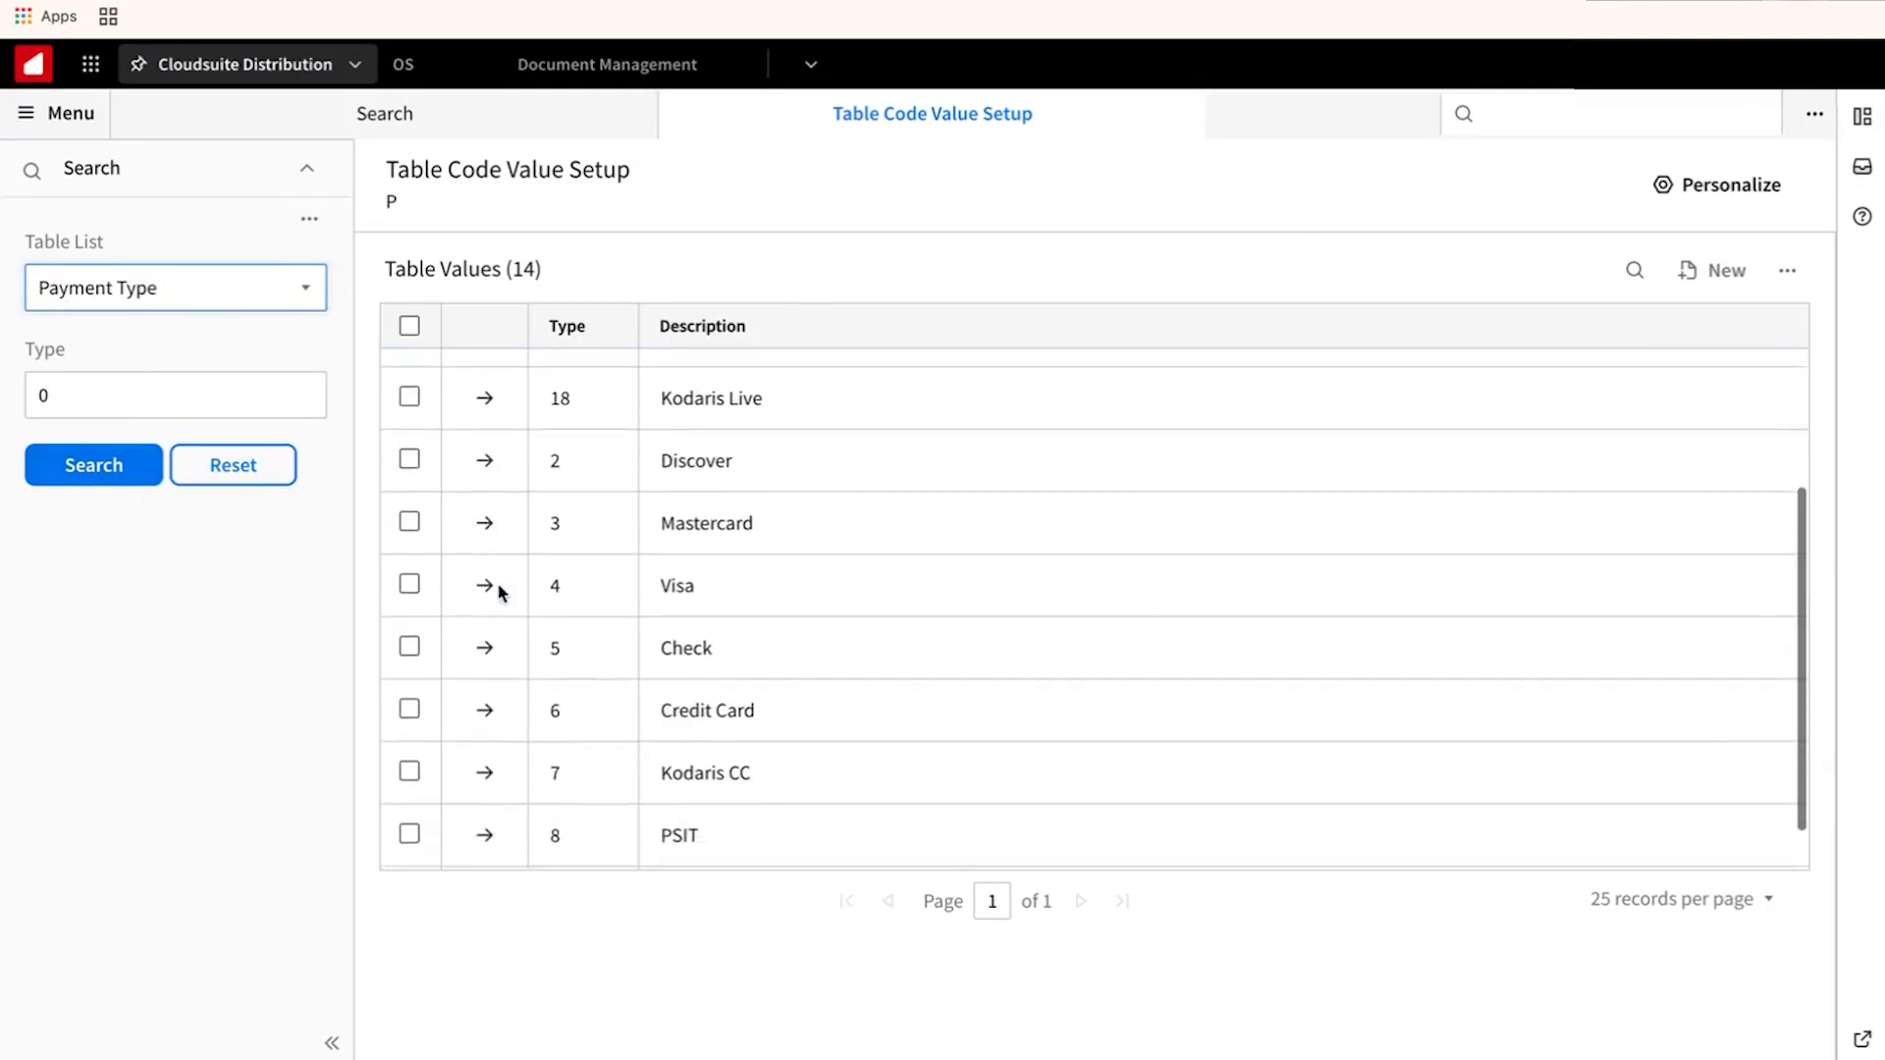
Edit payment type 7 Kodaris CC and set Days Allowed for B/O Auth to 6.
click(485, 752)
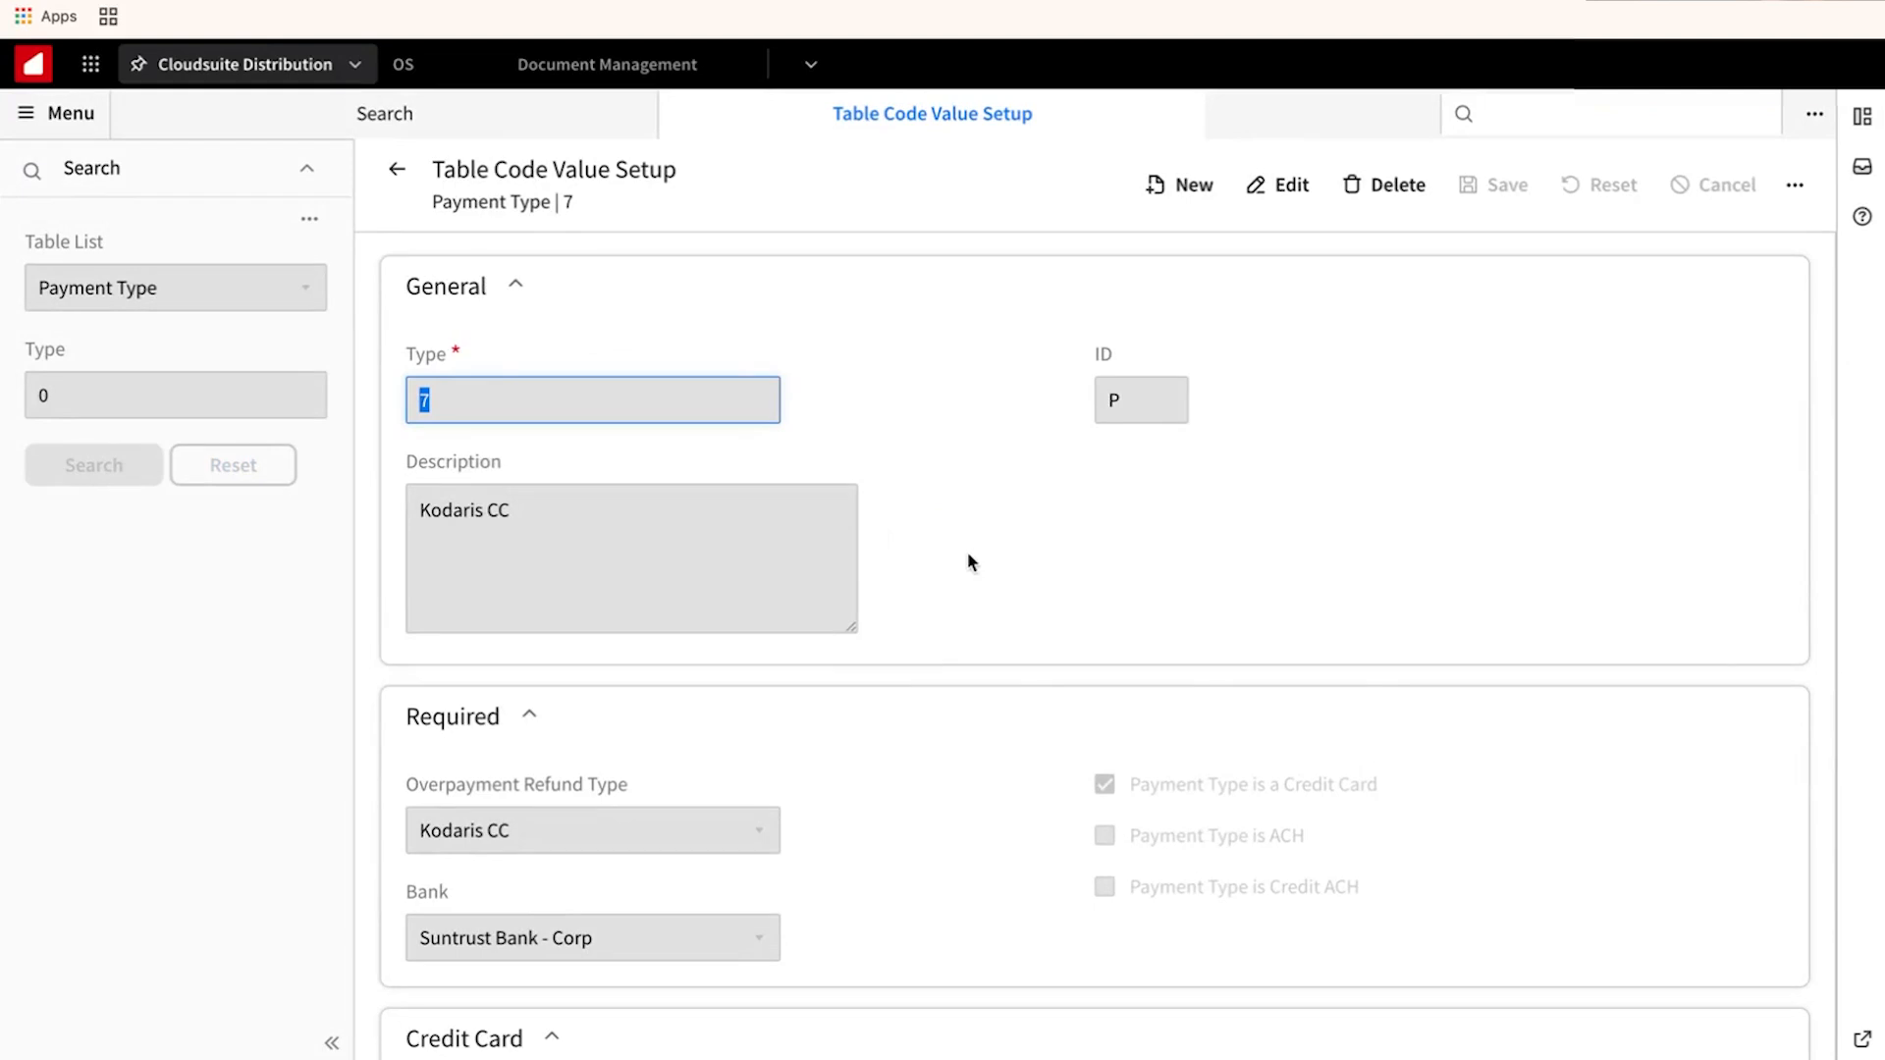
click(1297, 193)
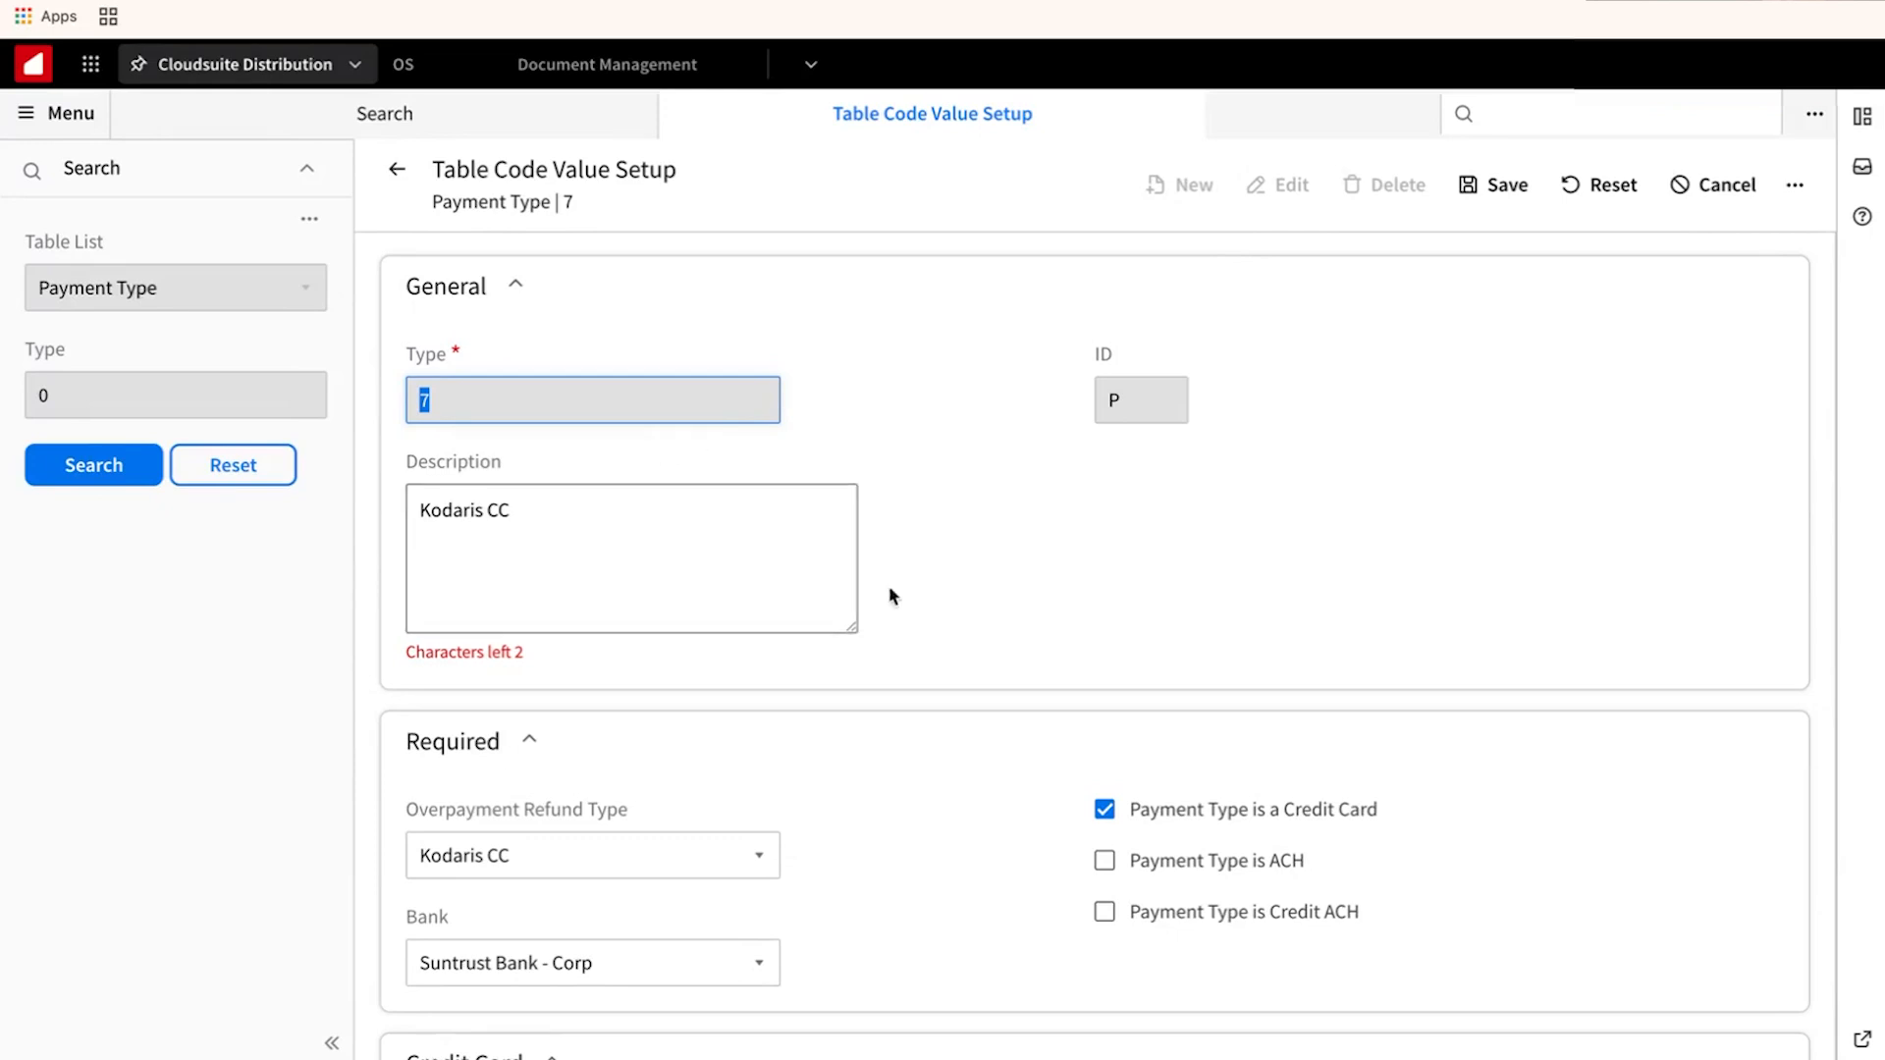
scroll(916, 617, down, 2)
scroll(915, 623, down, 2)
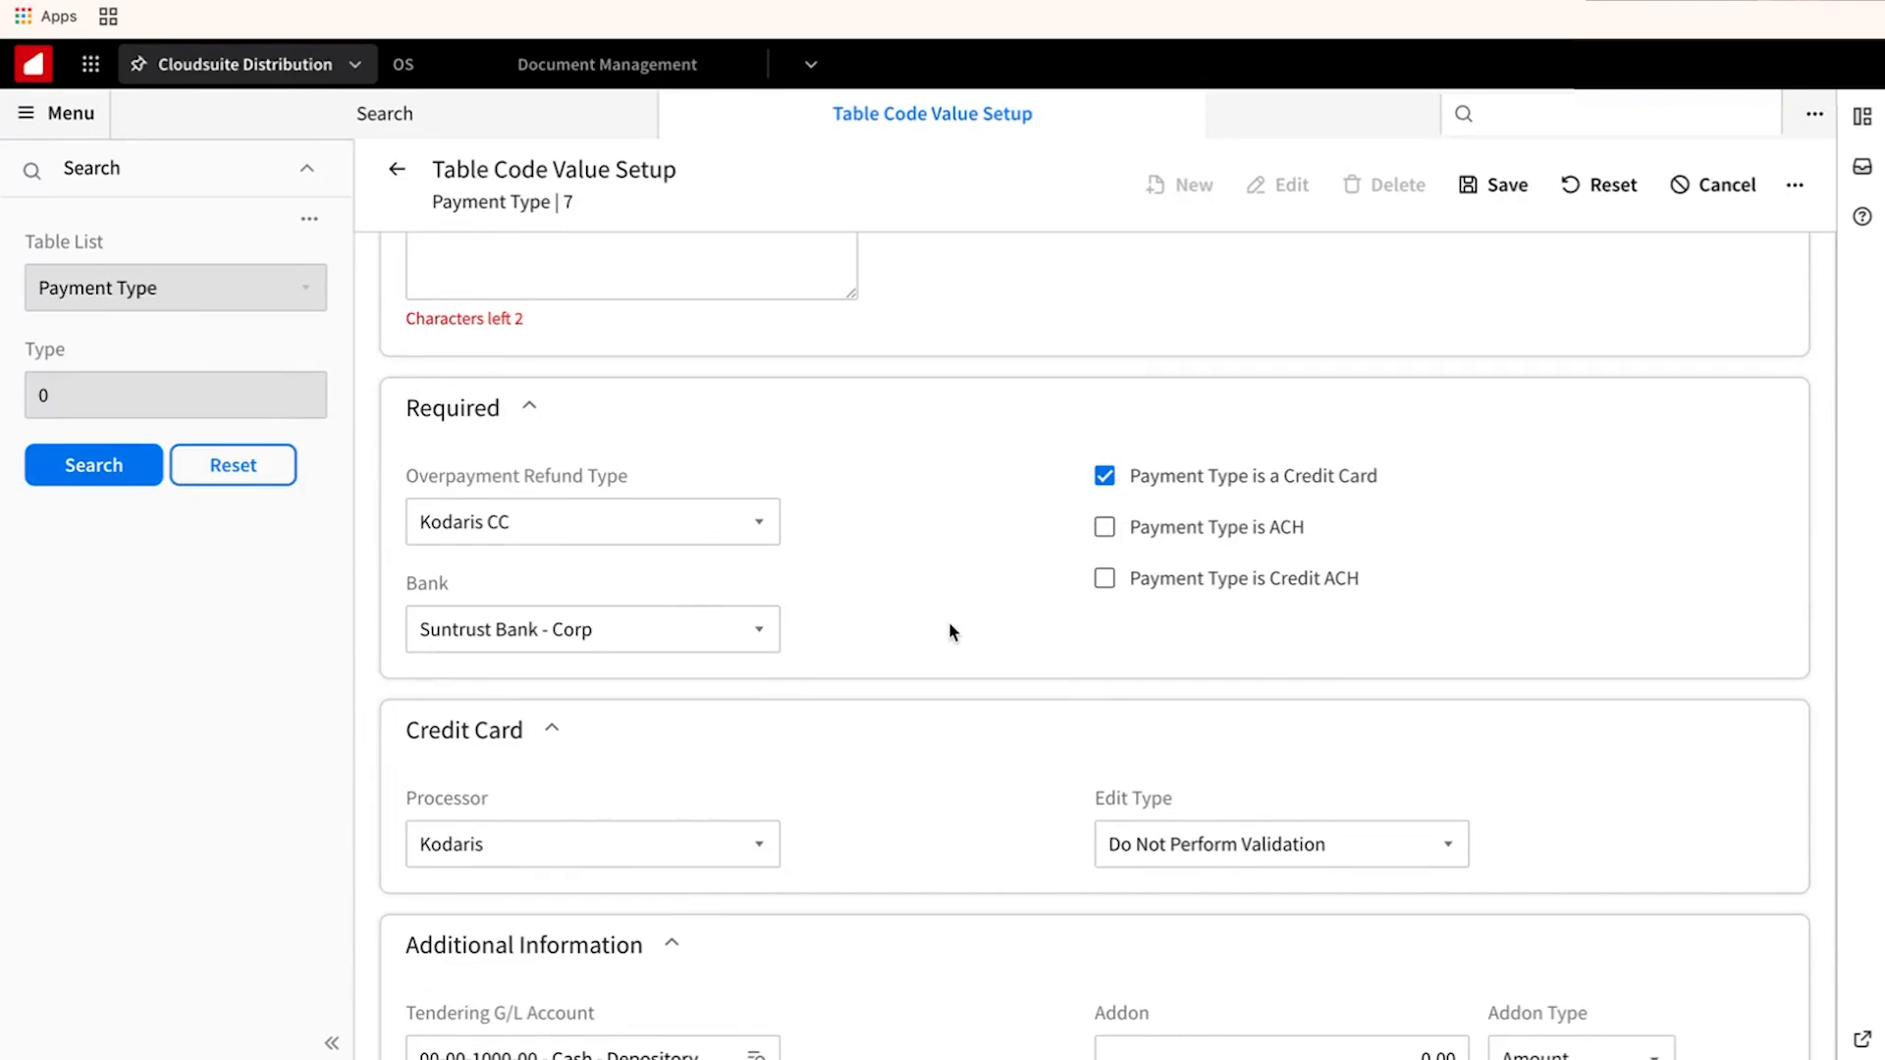
scroll(949, 621, down, 1)
scroll(948, 621, down, 2)
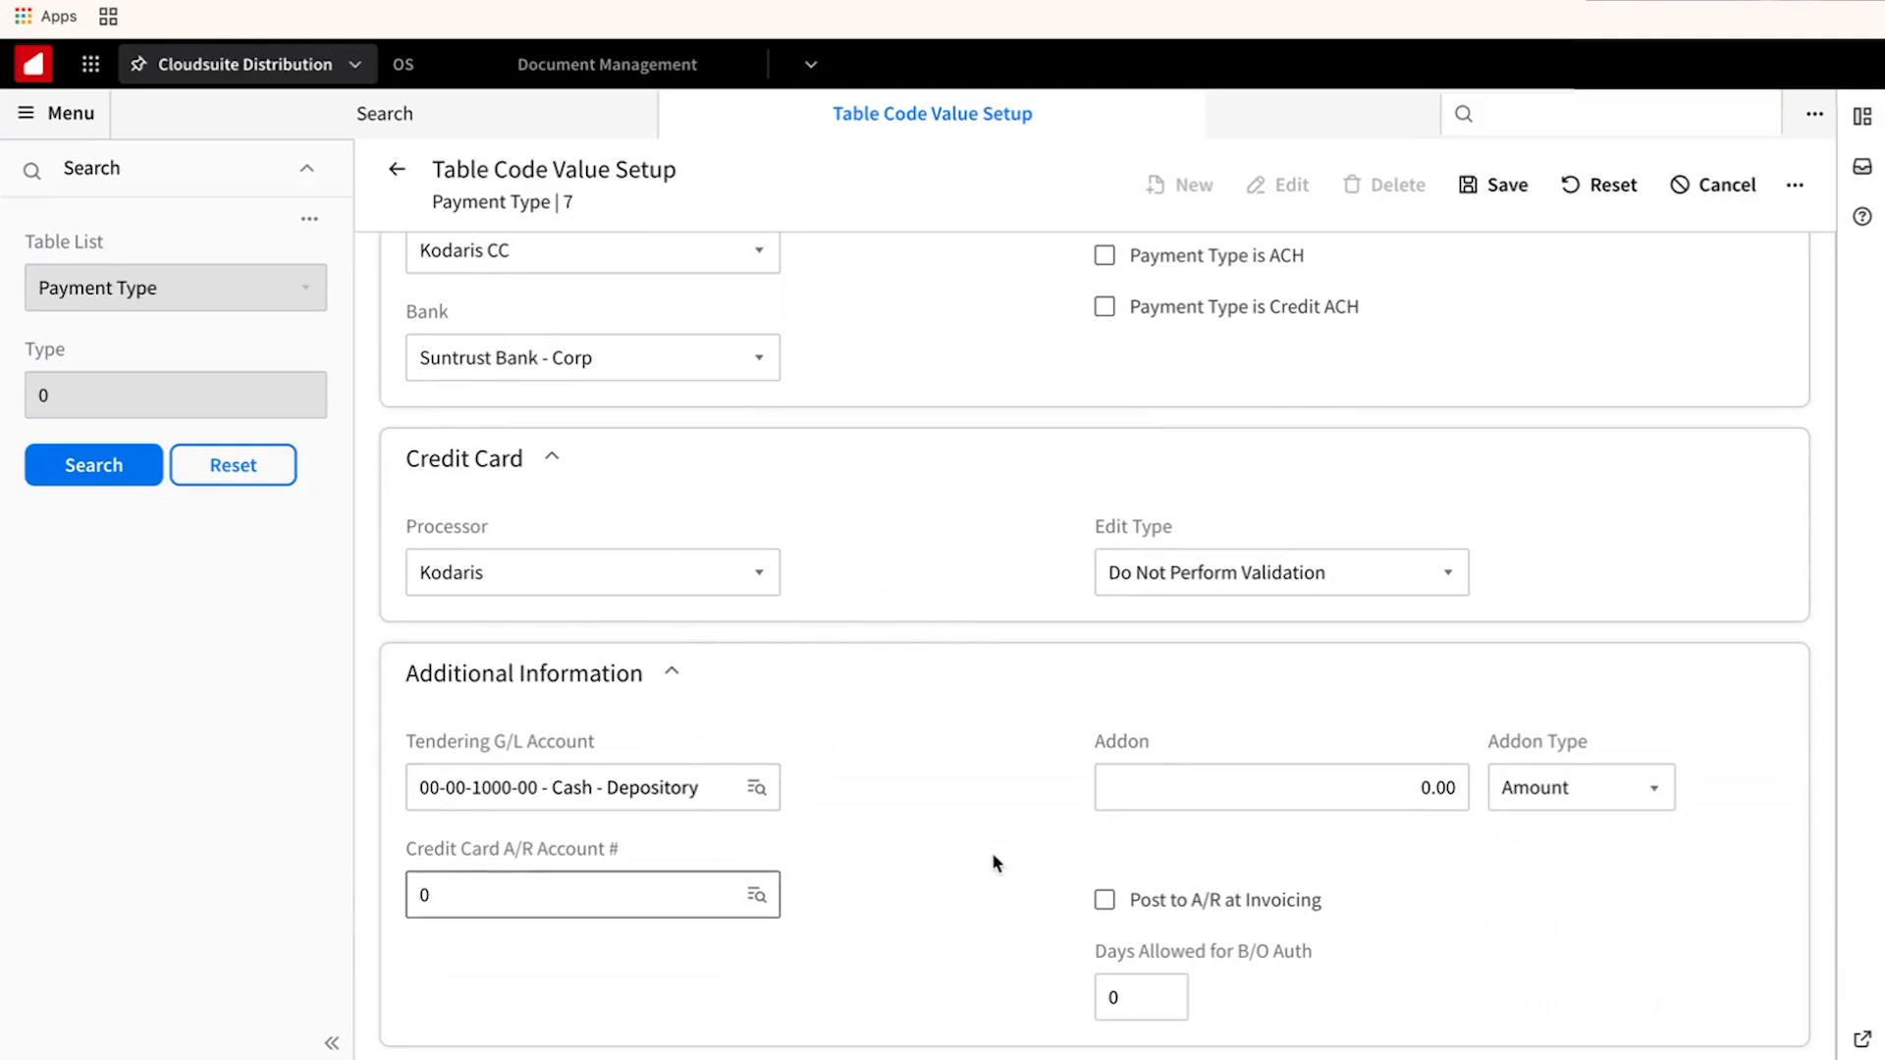
click(1287, 792)
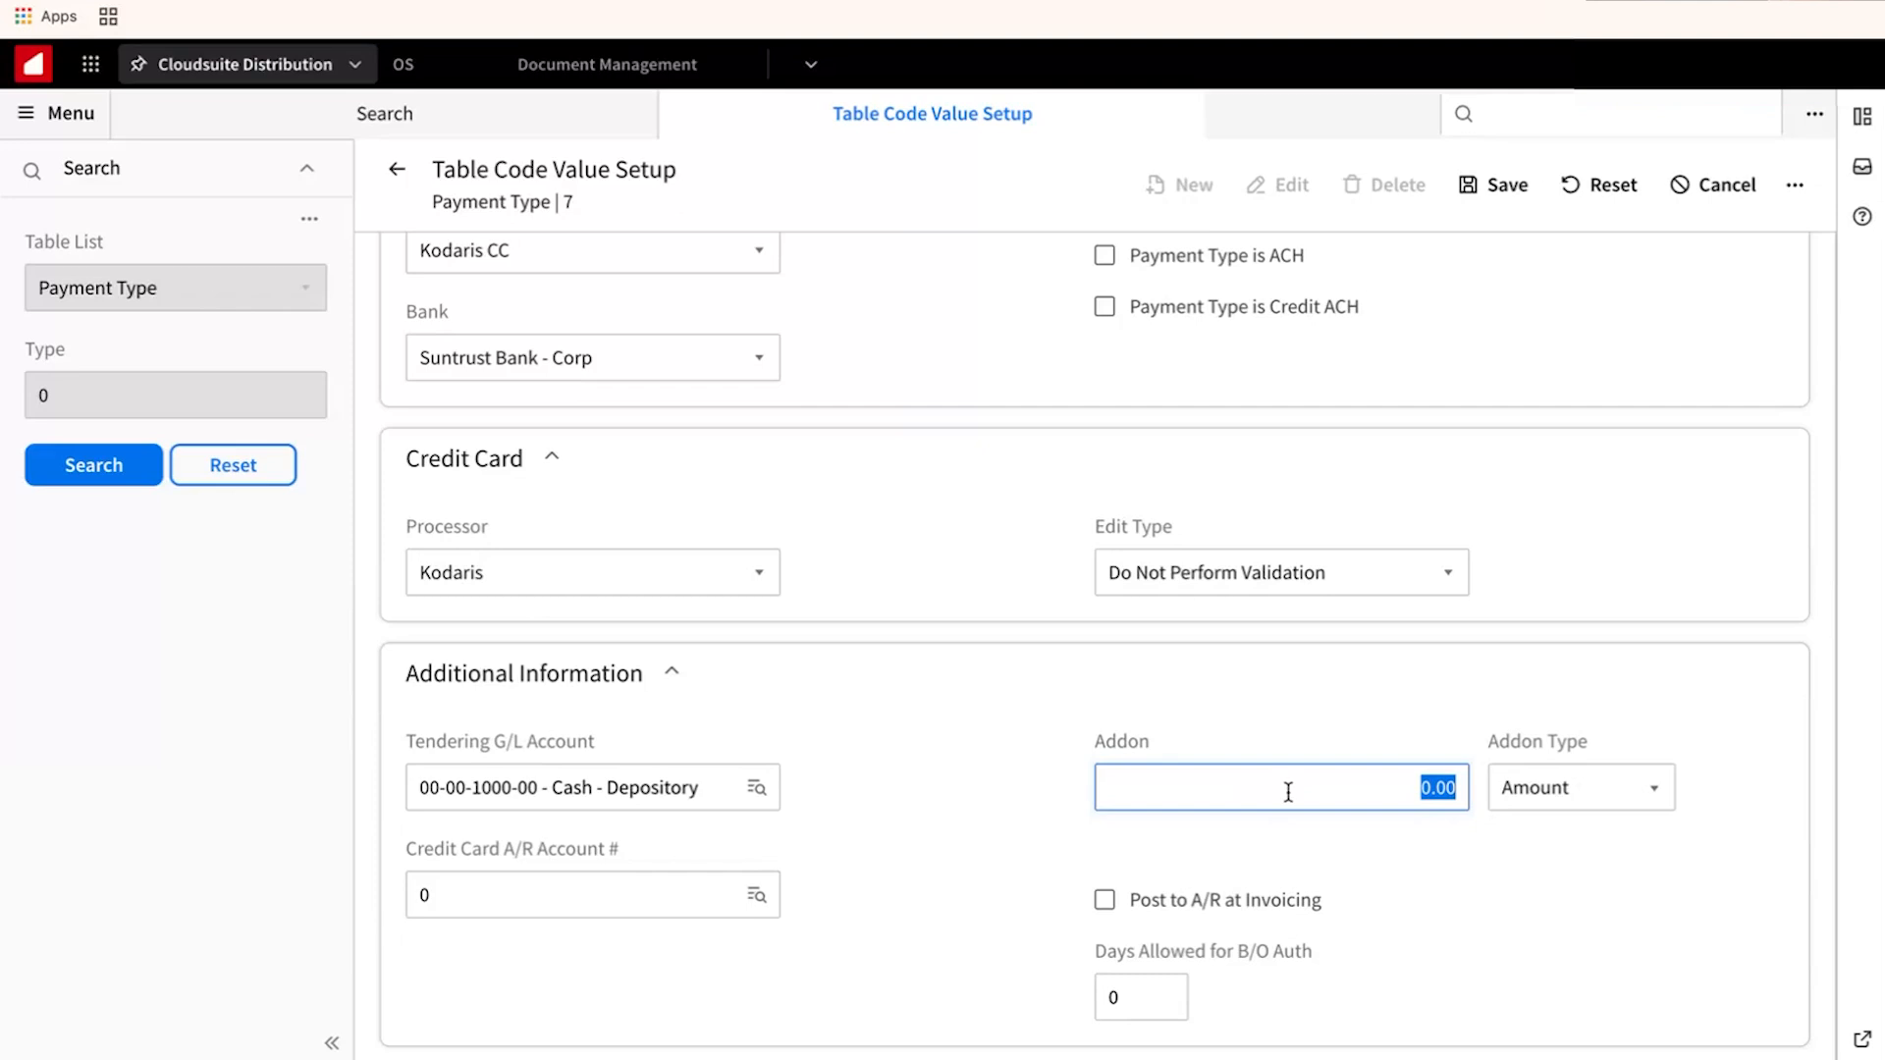
click(1139, 989)
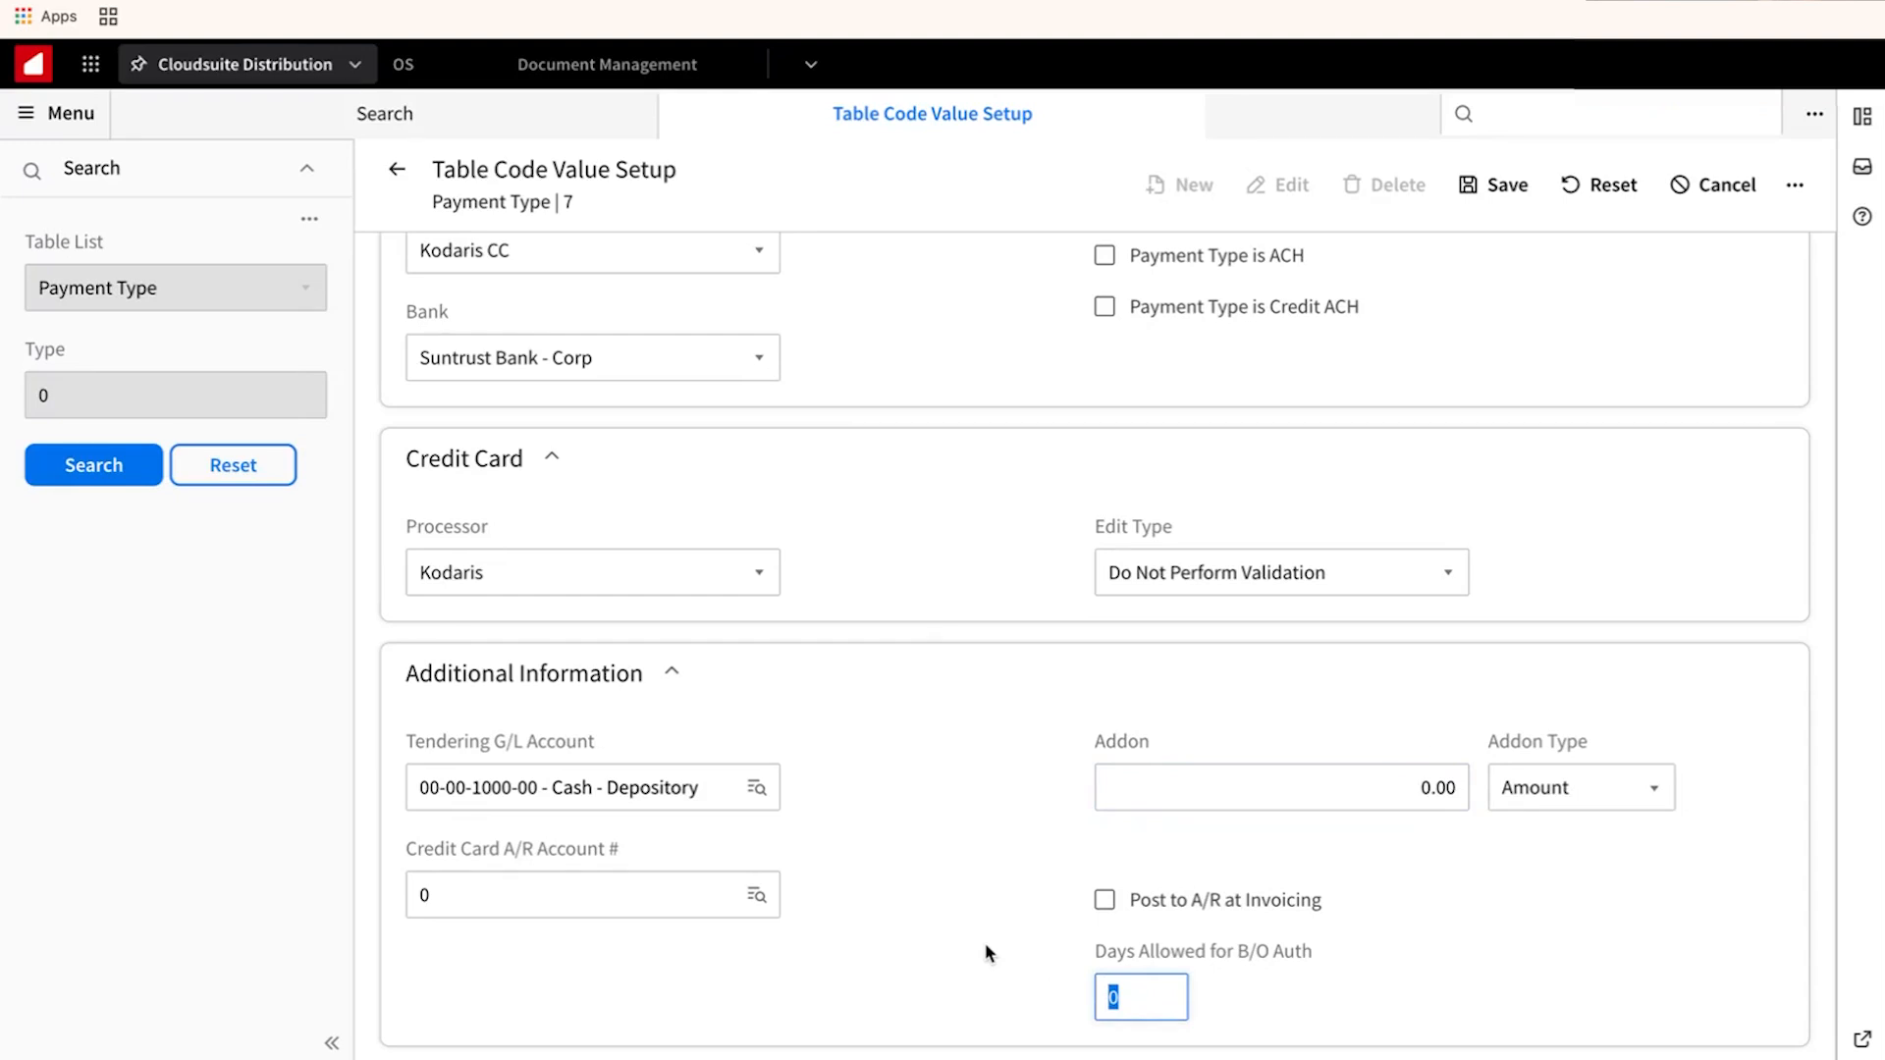
text(6)
Return to the table list and display the Merchant ID Credit Cards values (merchants 1, 2, 8).
click(394, 173)
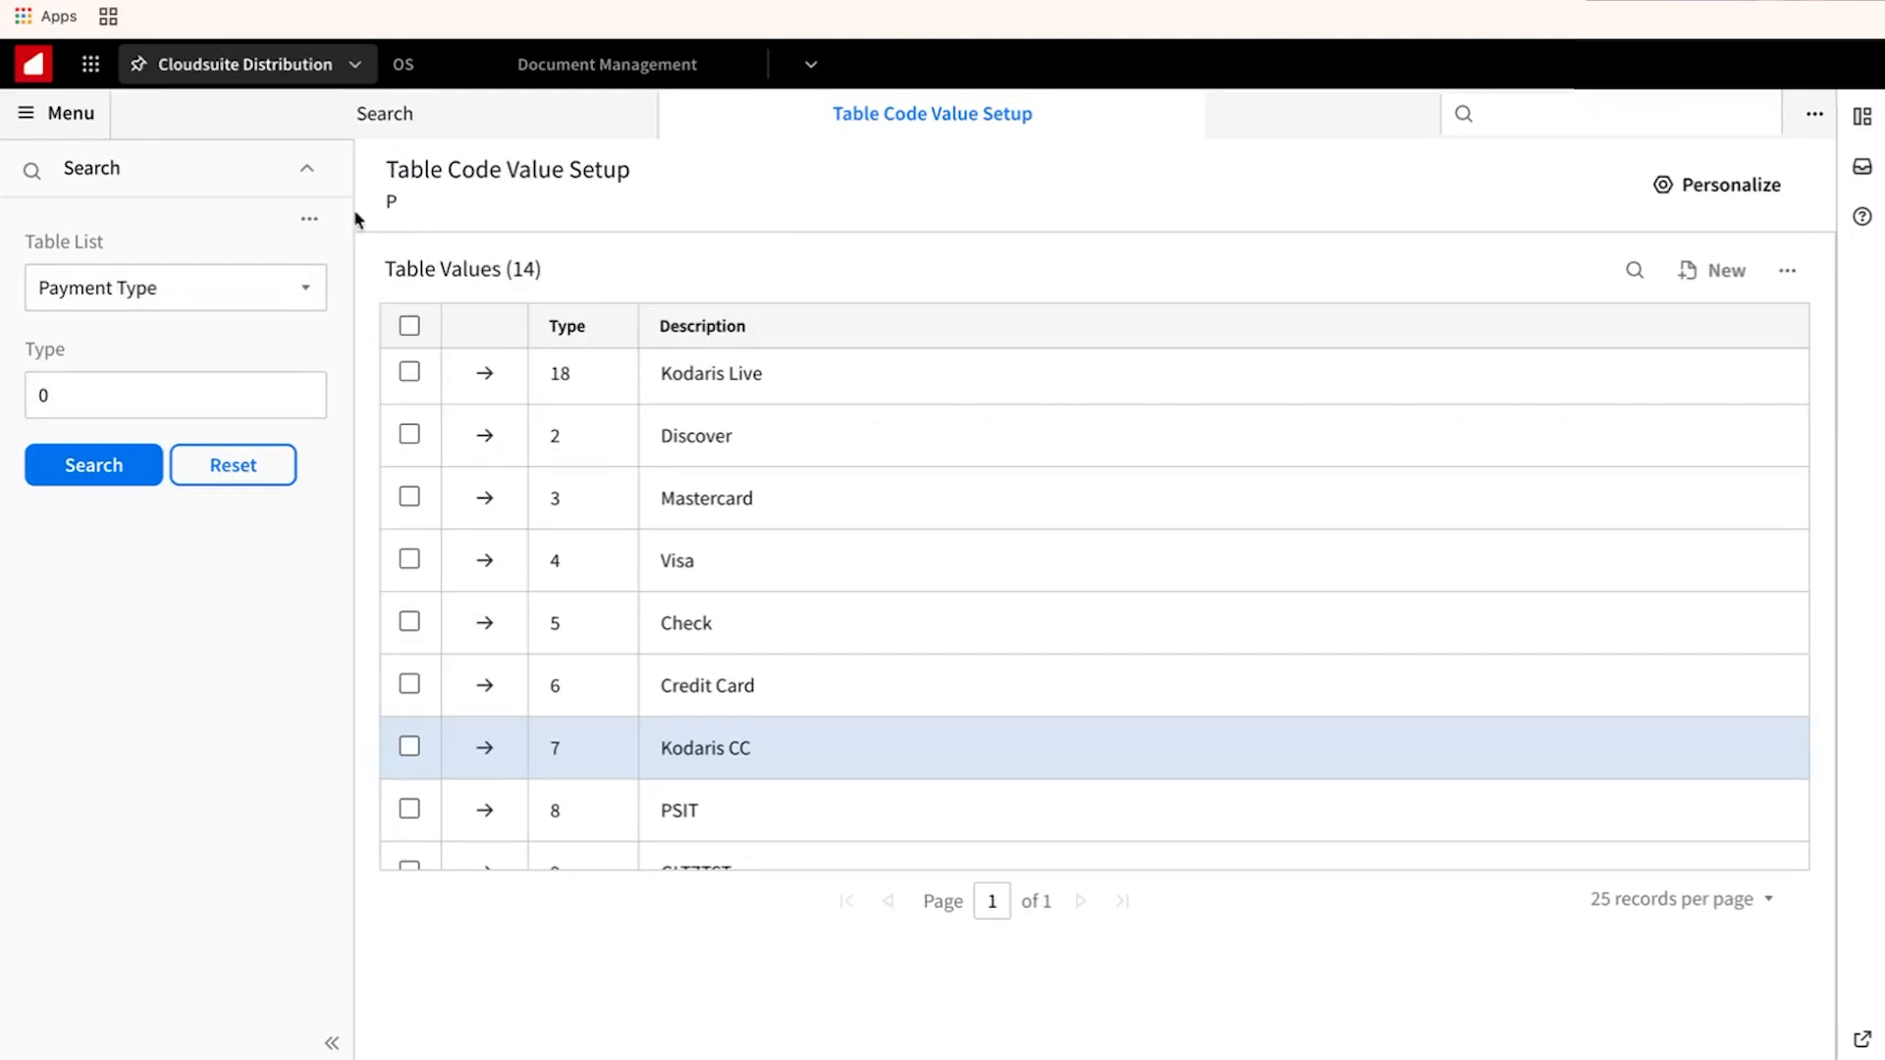
click(222, 286)
text(merch)
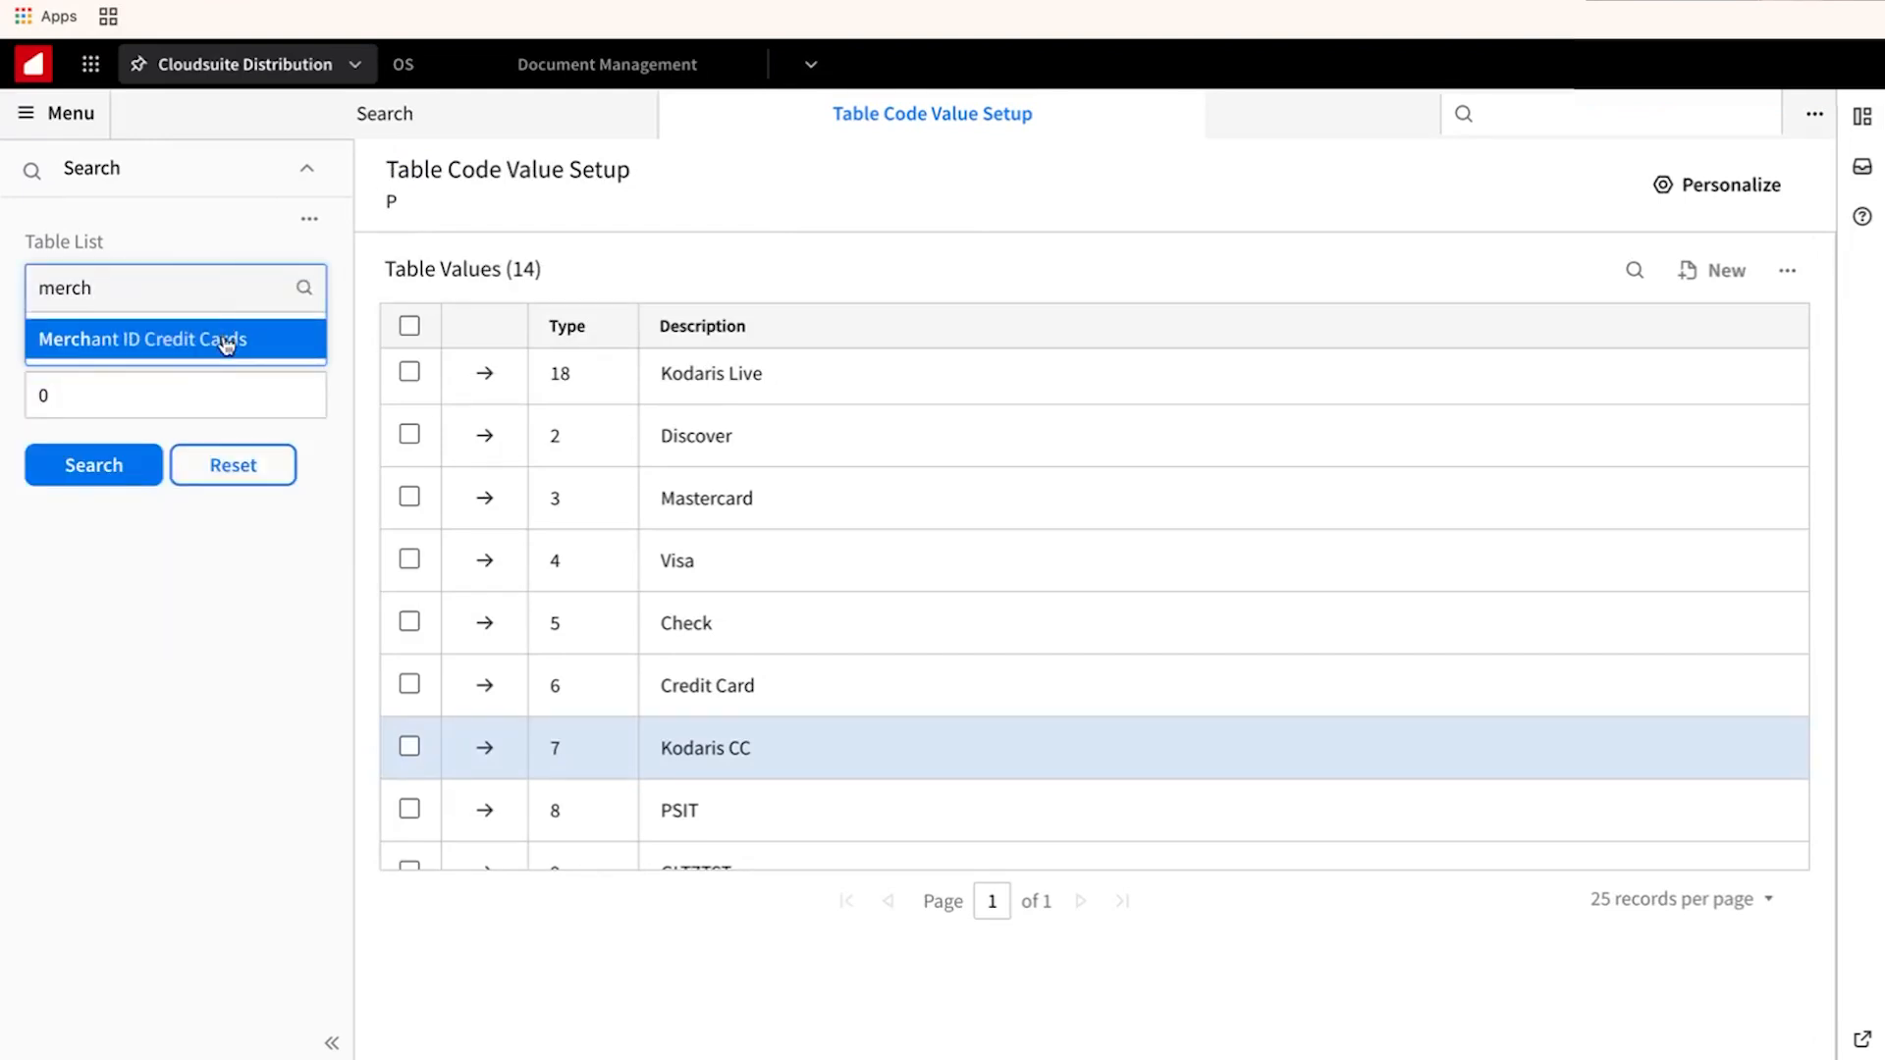
click(190, 353)
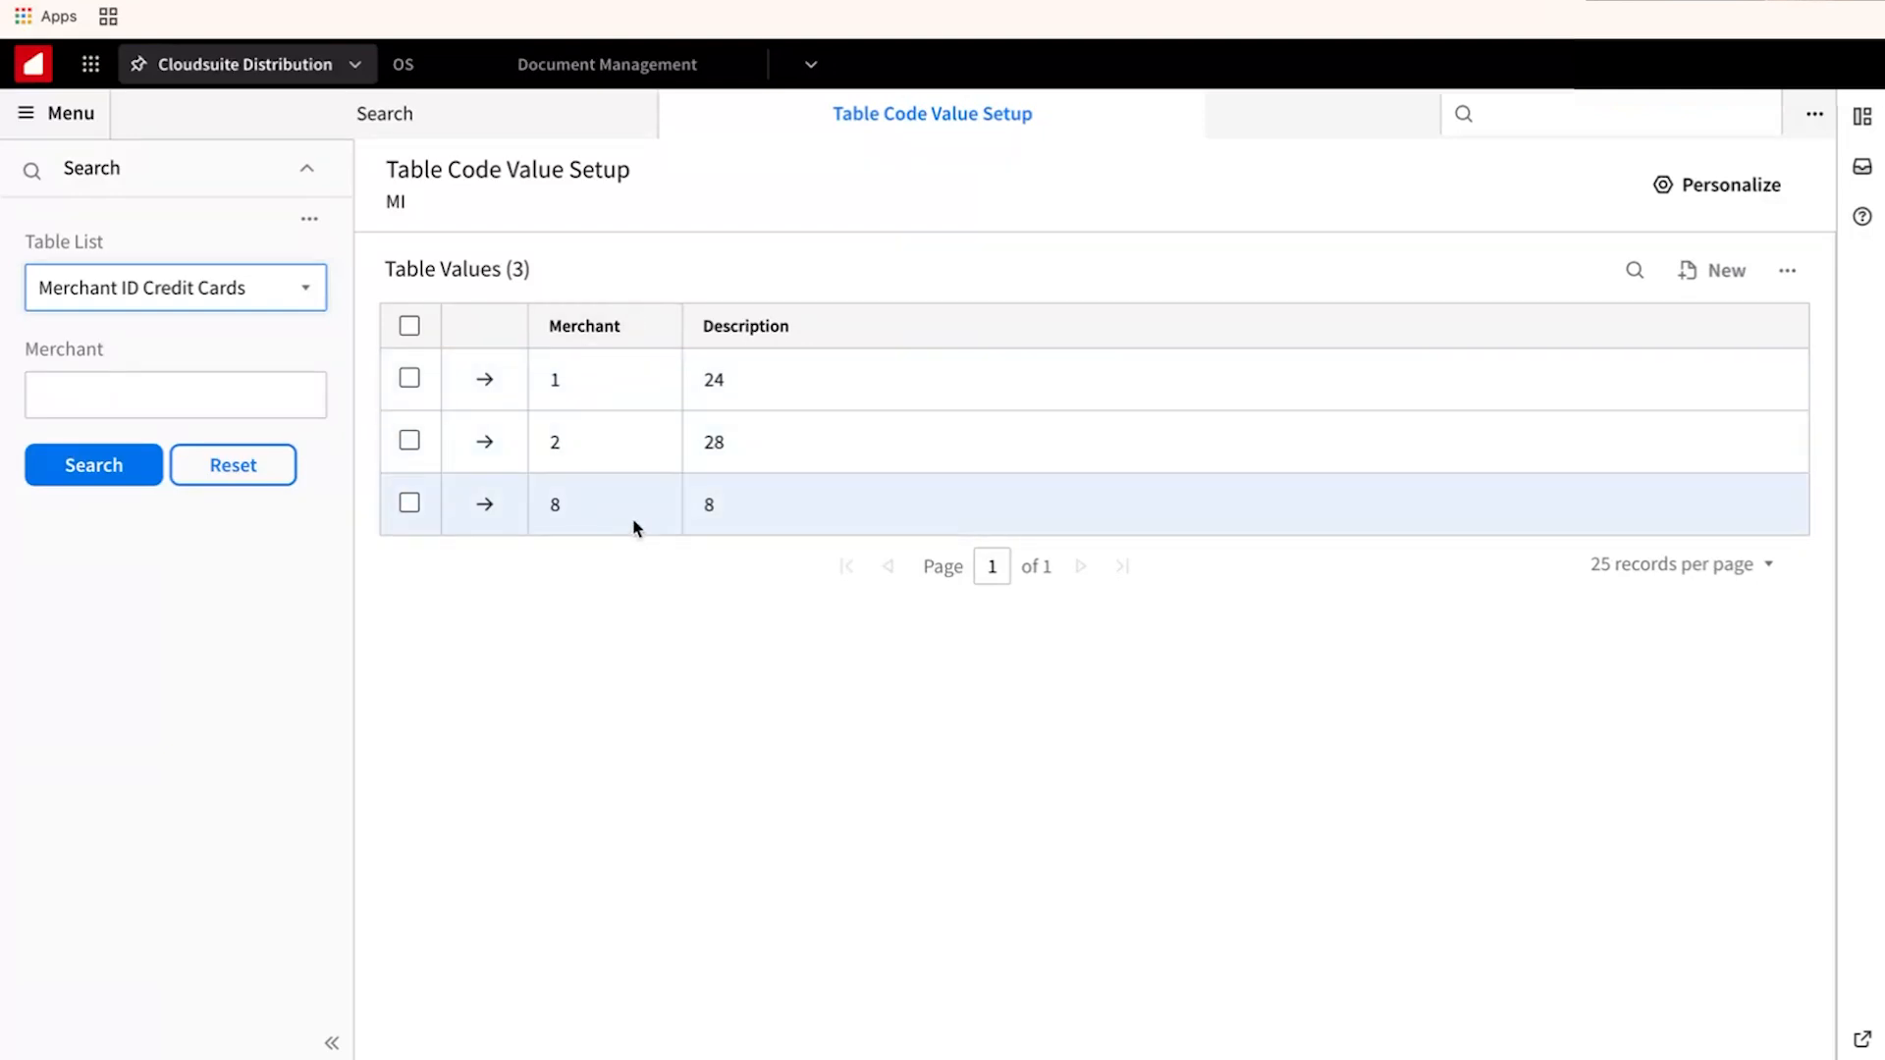
click(1179, 120)
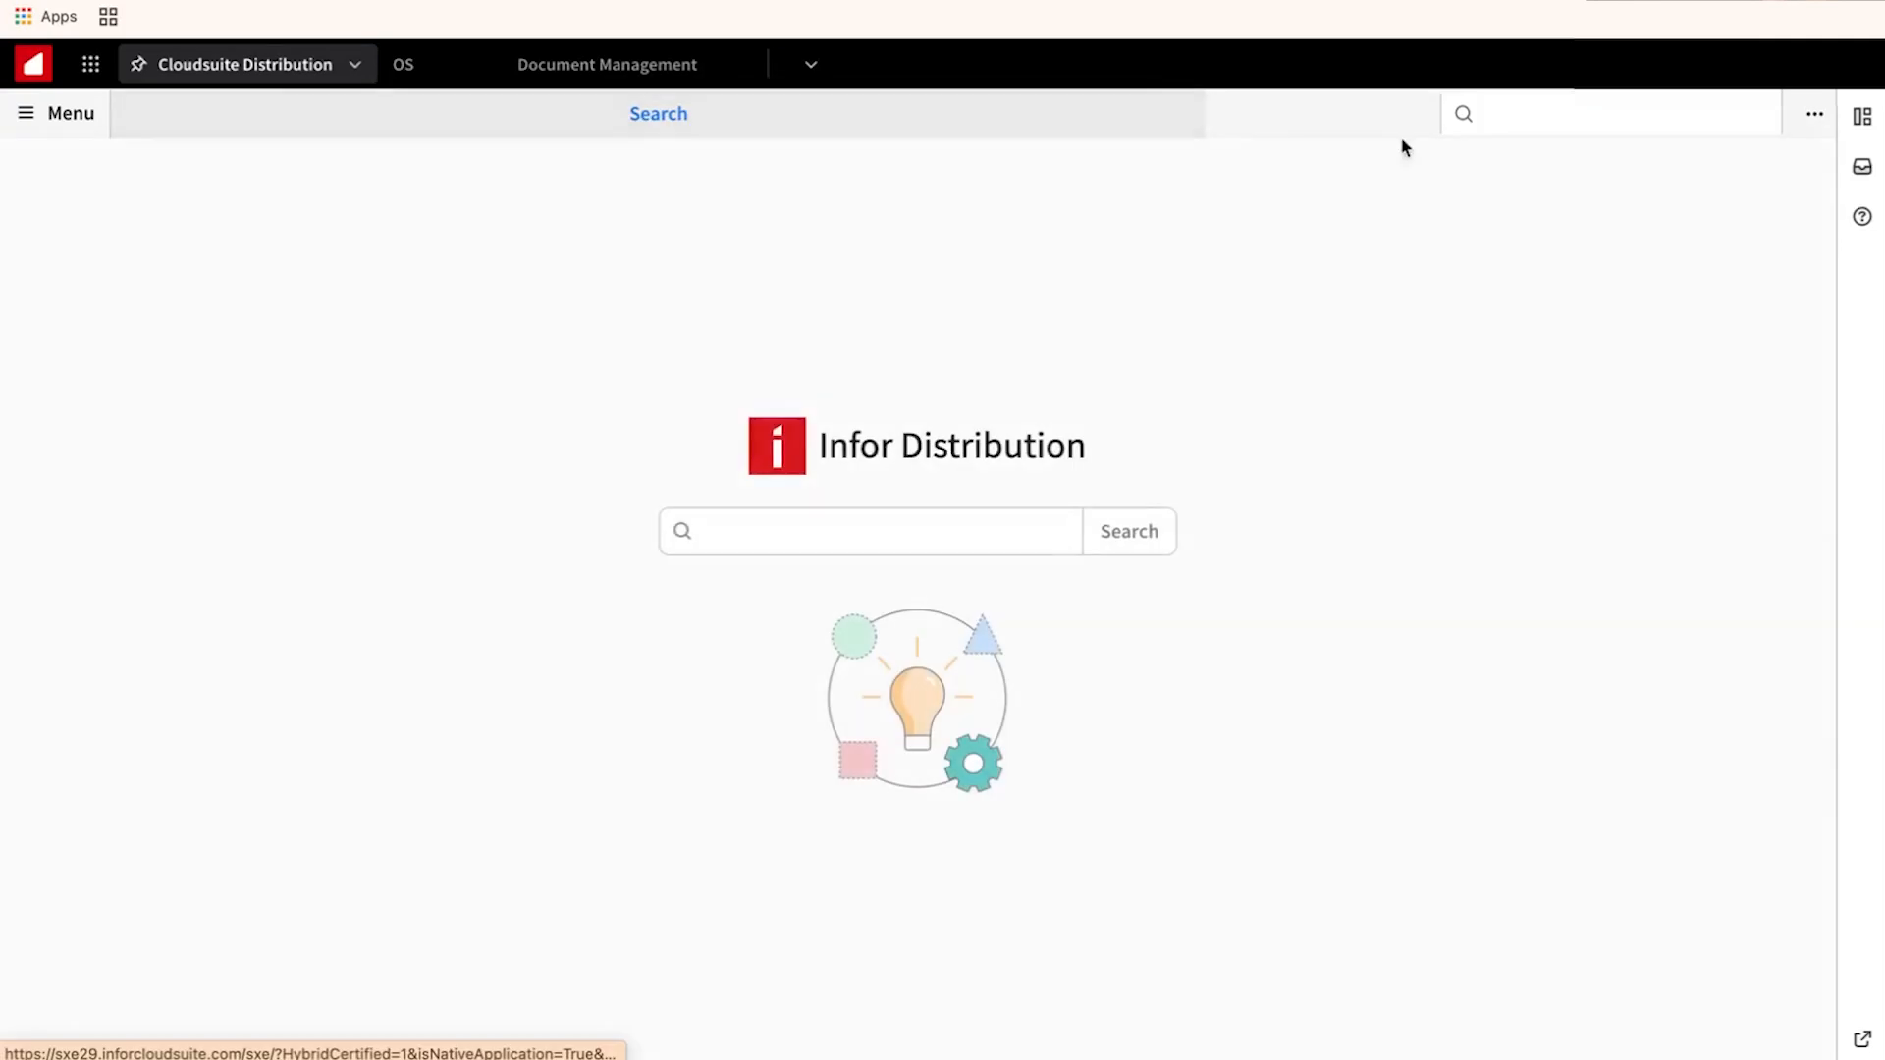
click(1563, 116)
text(i)
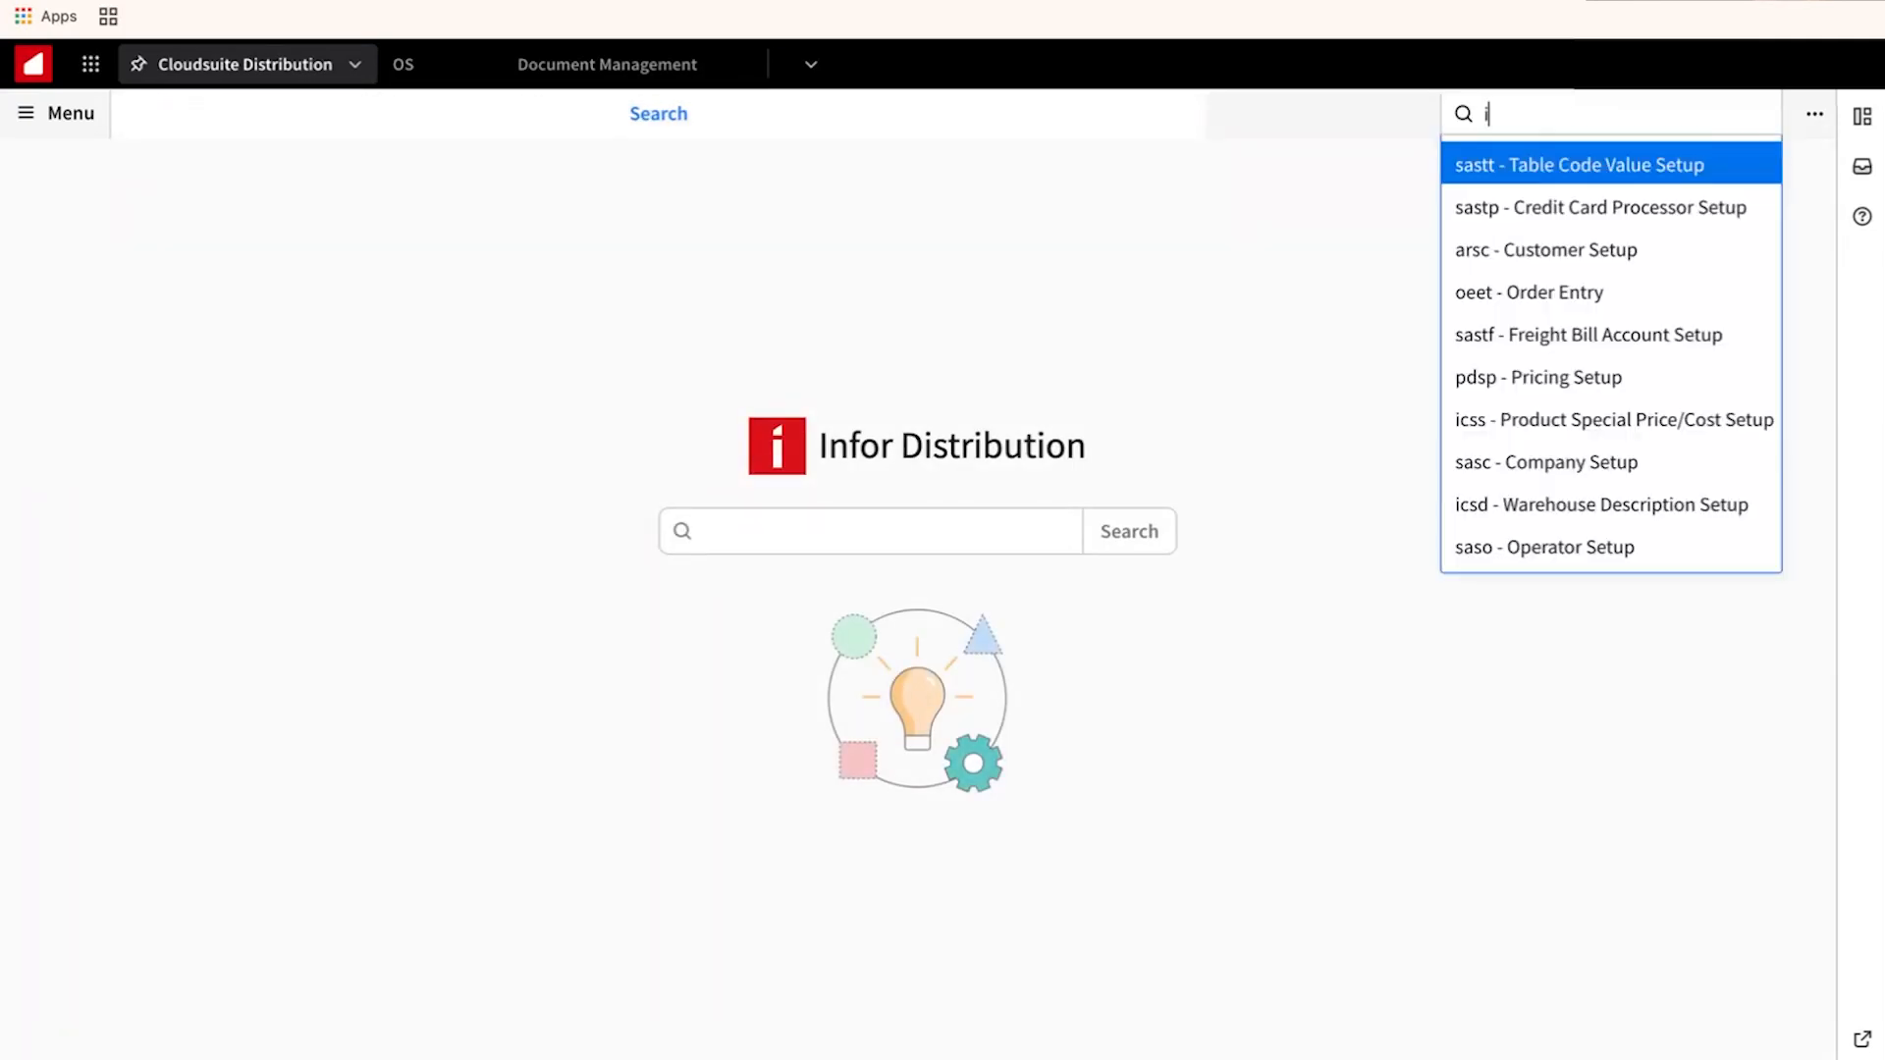
text(csdp)
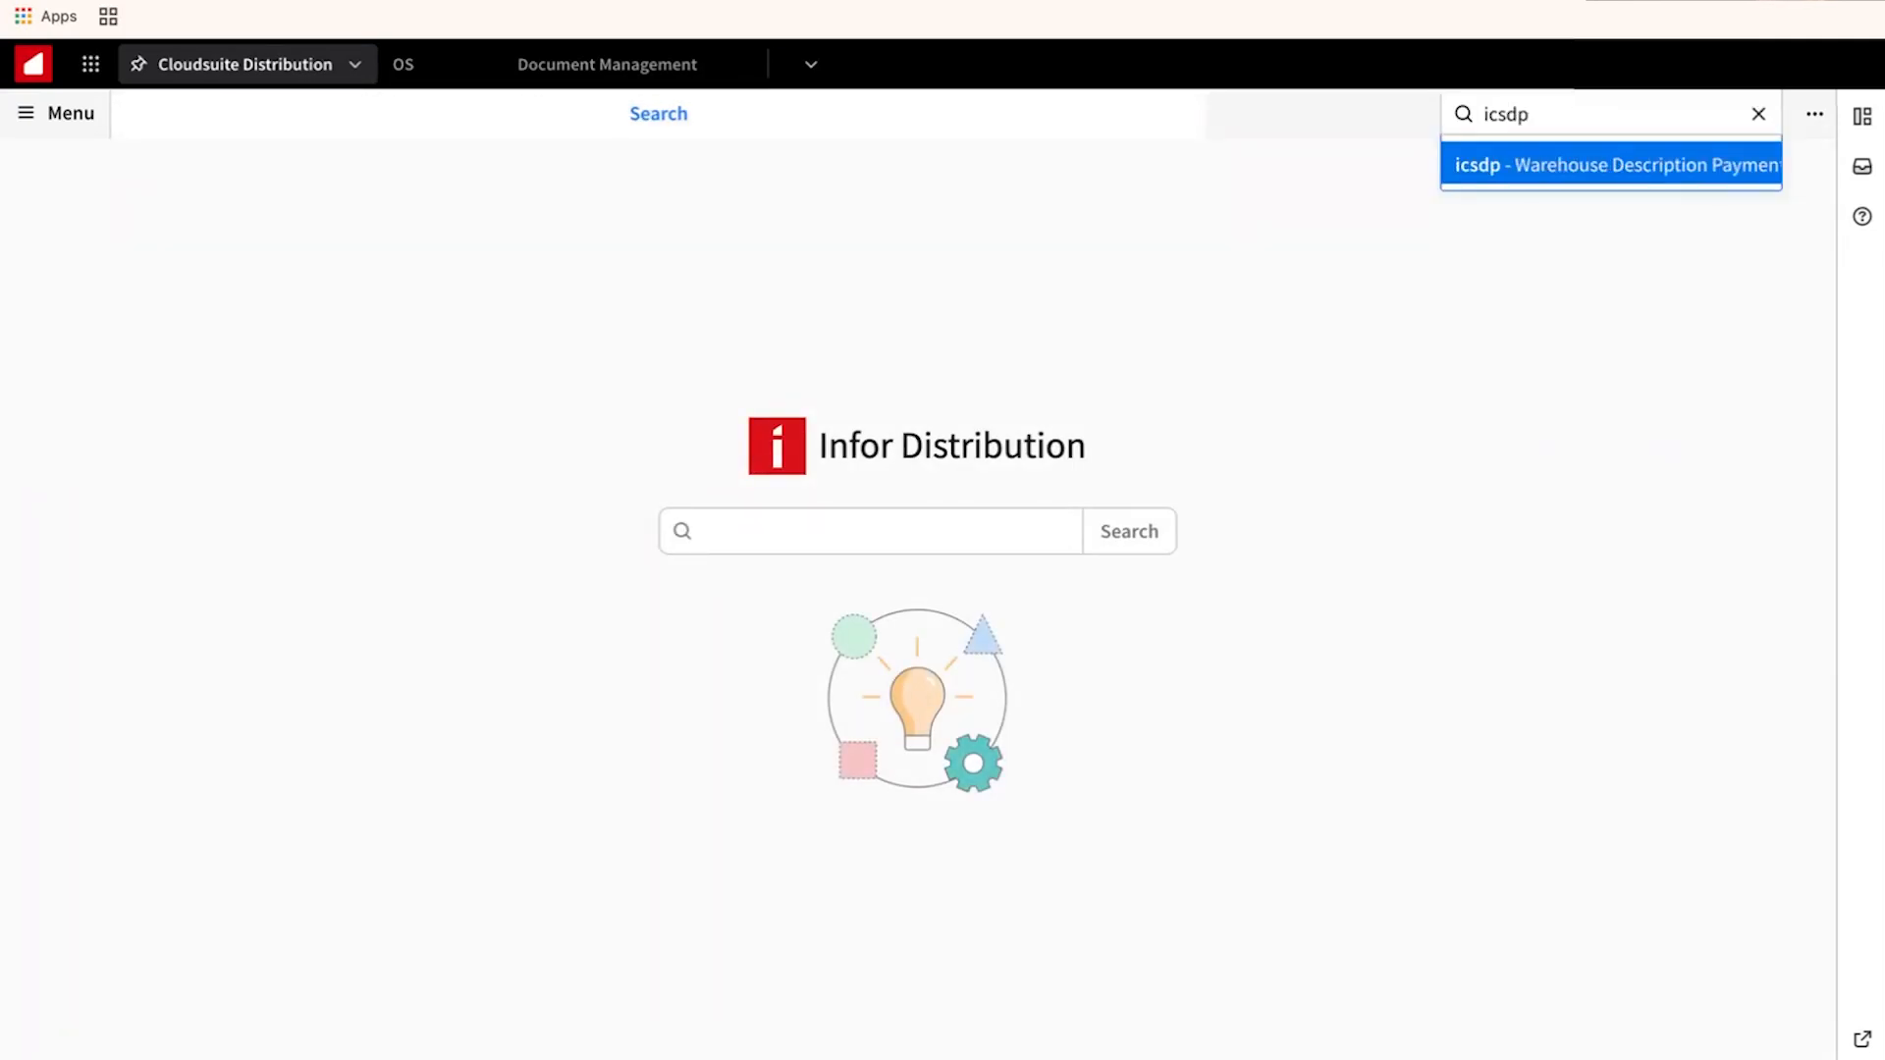
click(1555, 175)
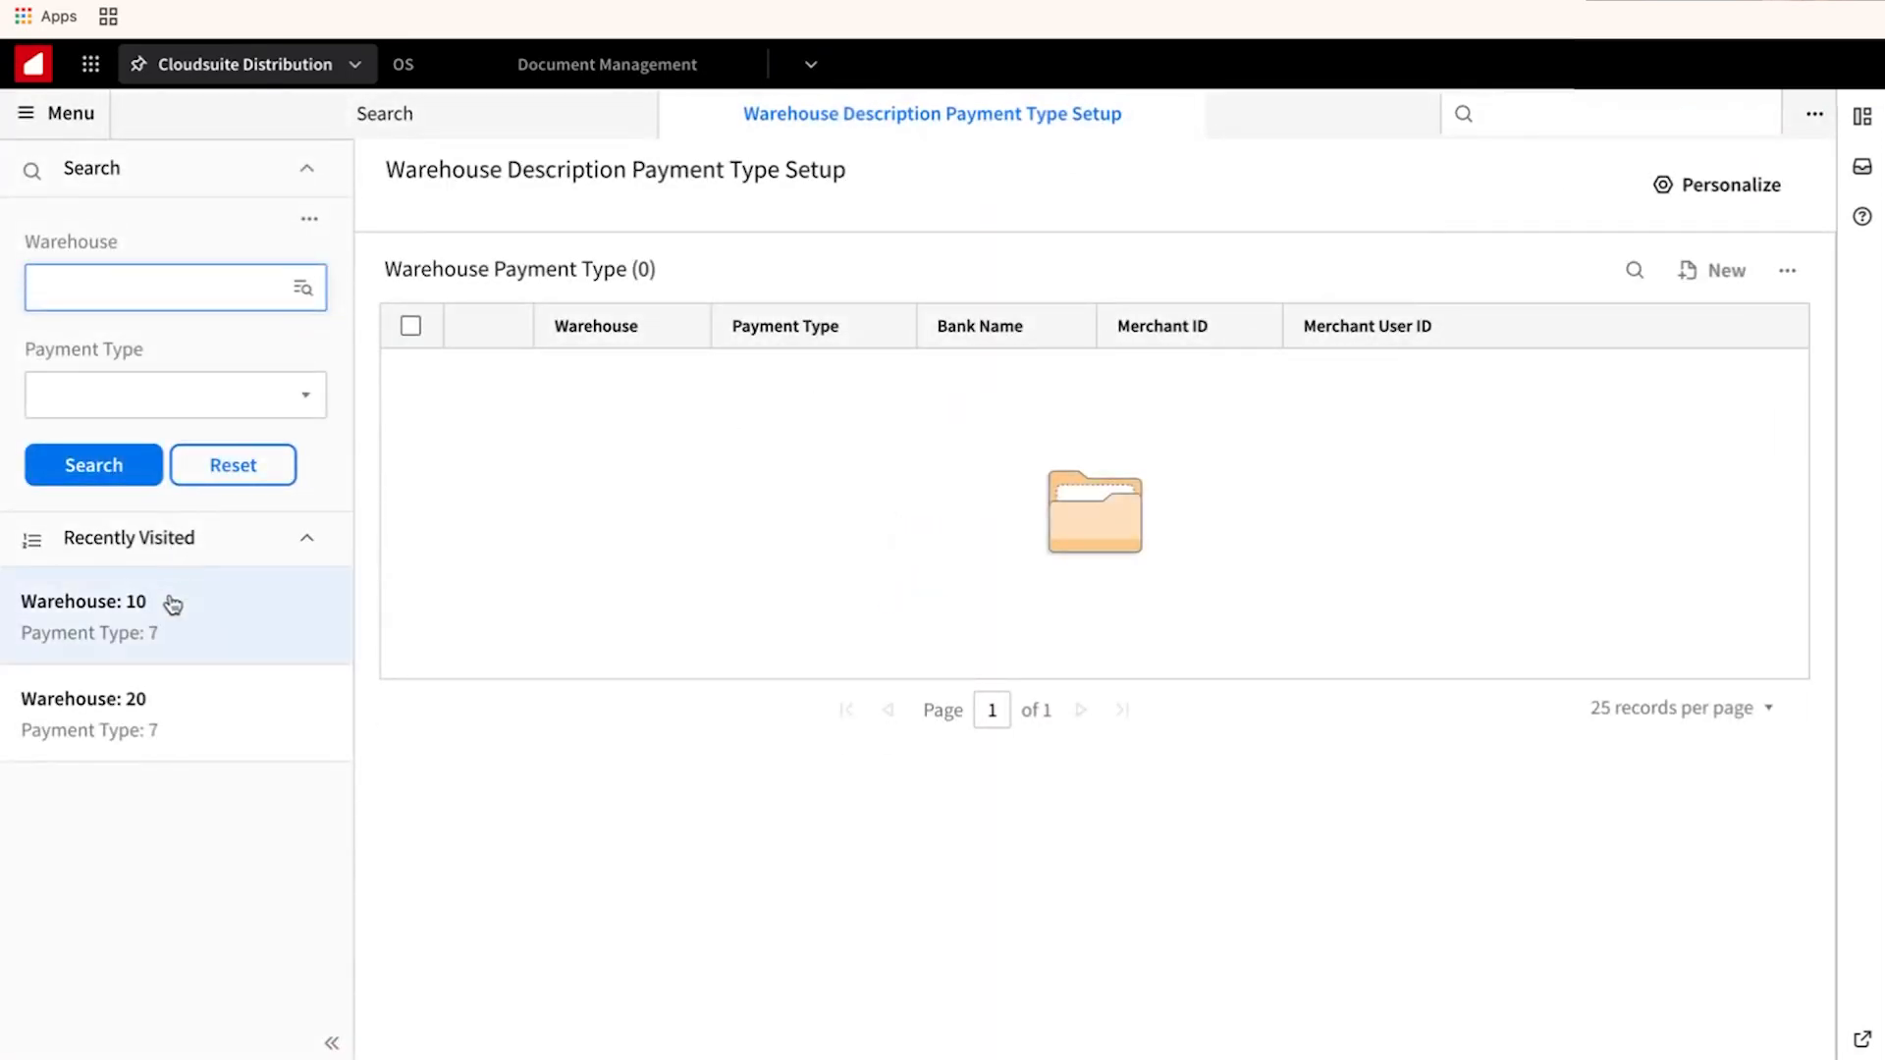
click(195, 629)
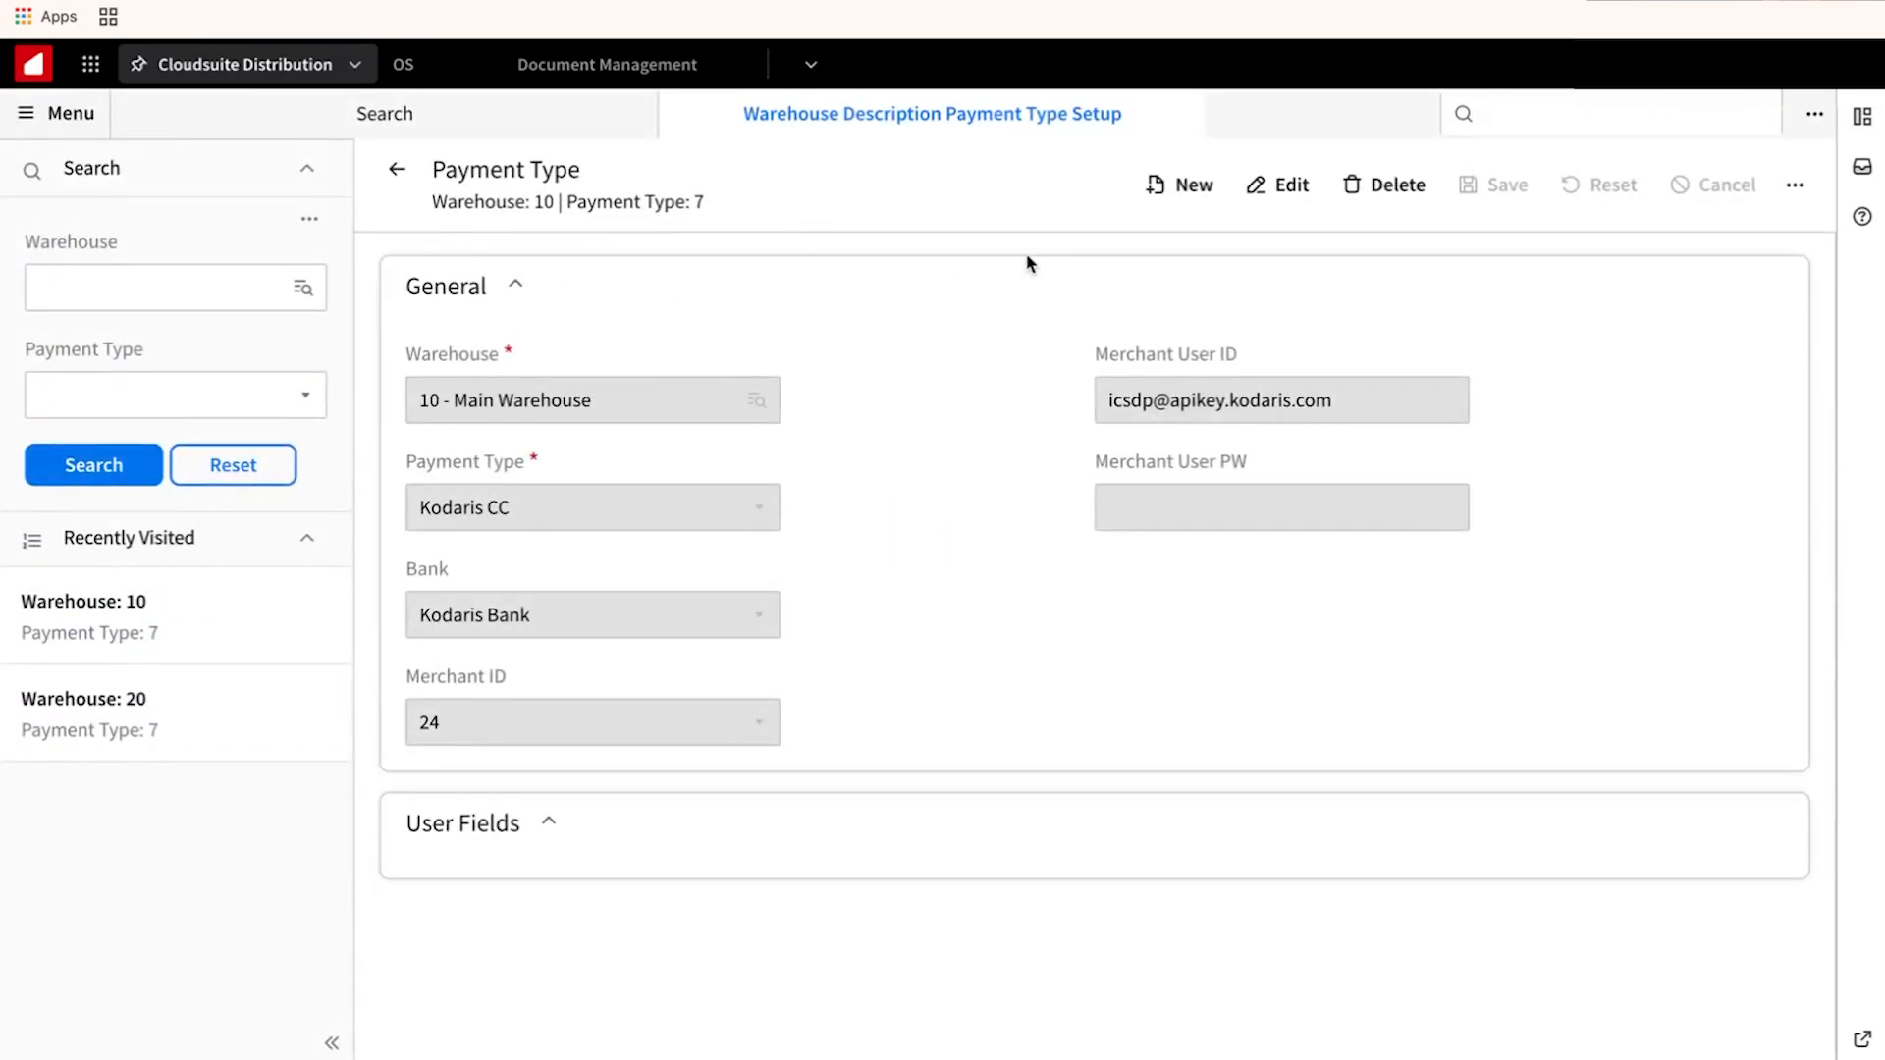
click(1271, 192)
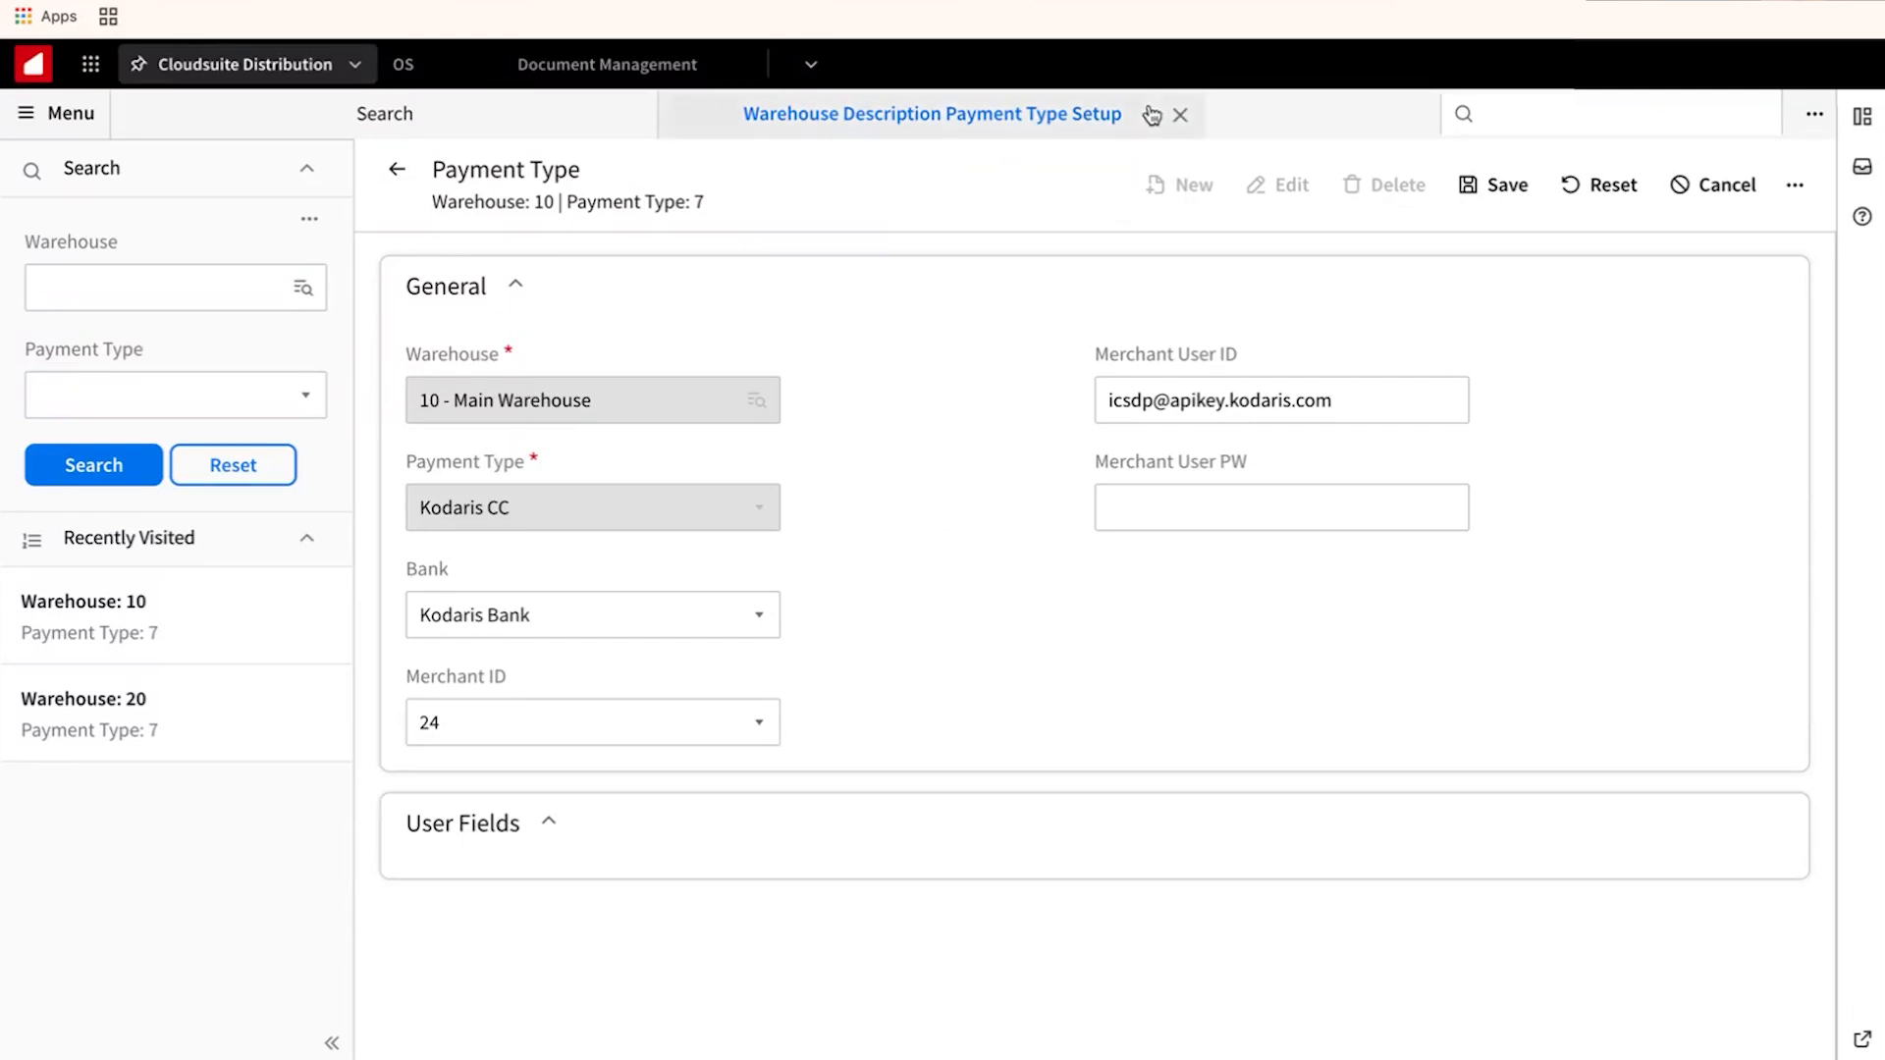
click(1184, 117)
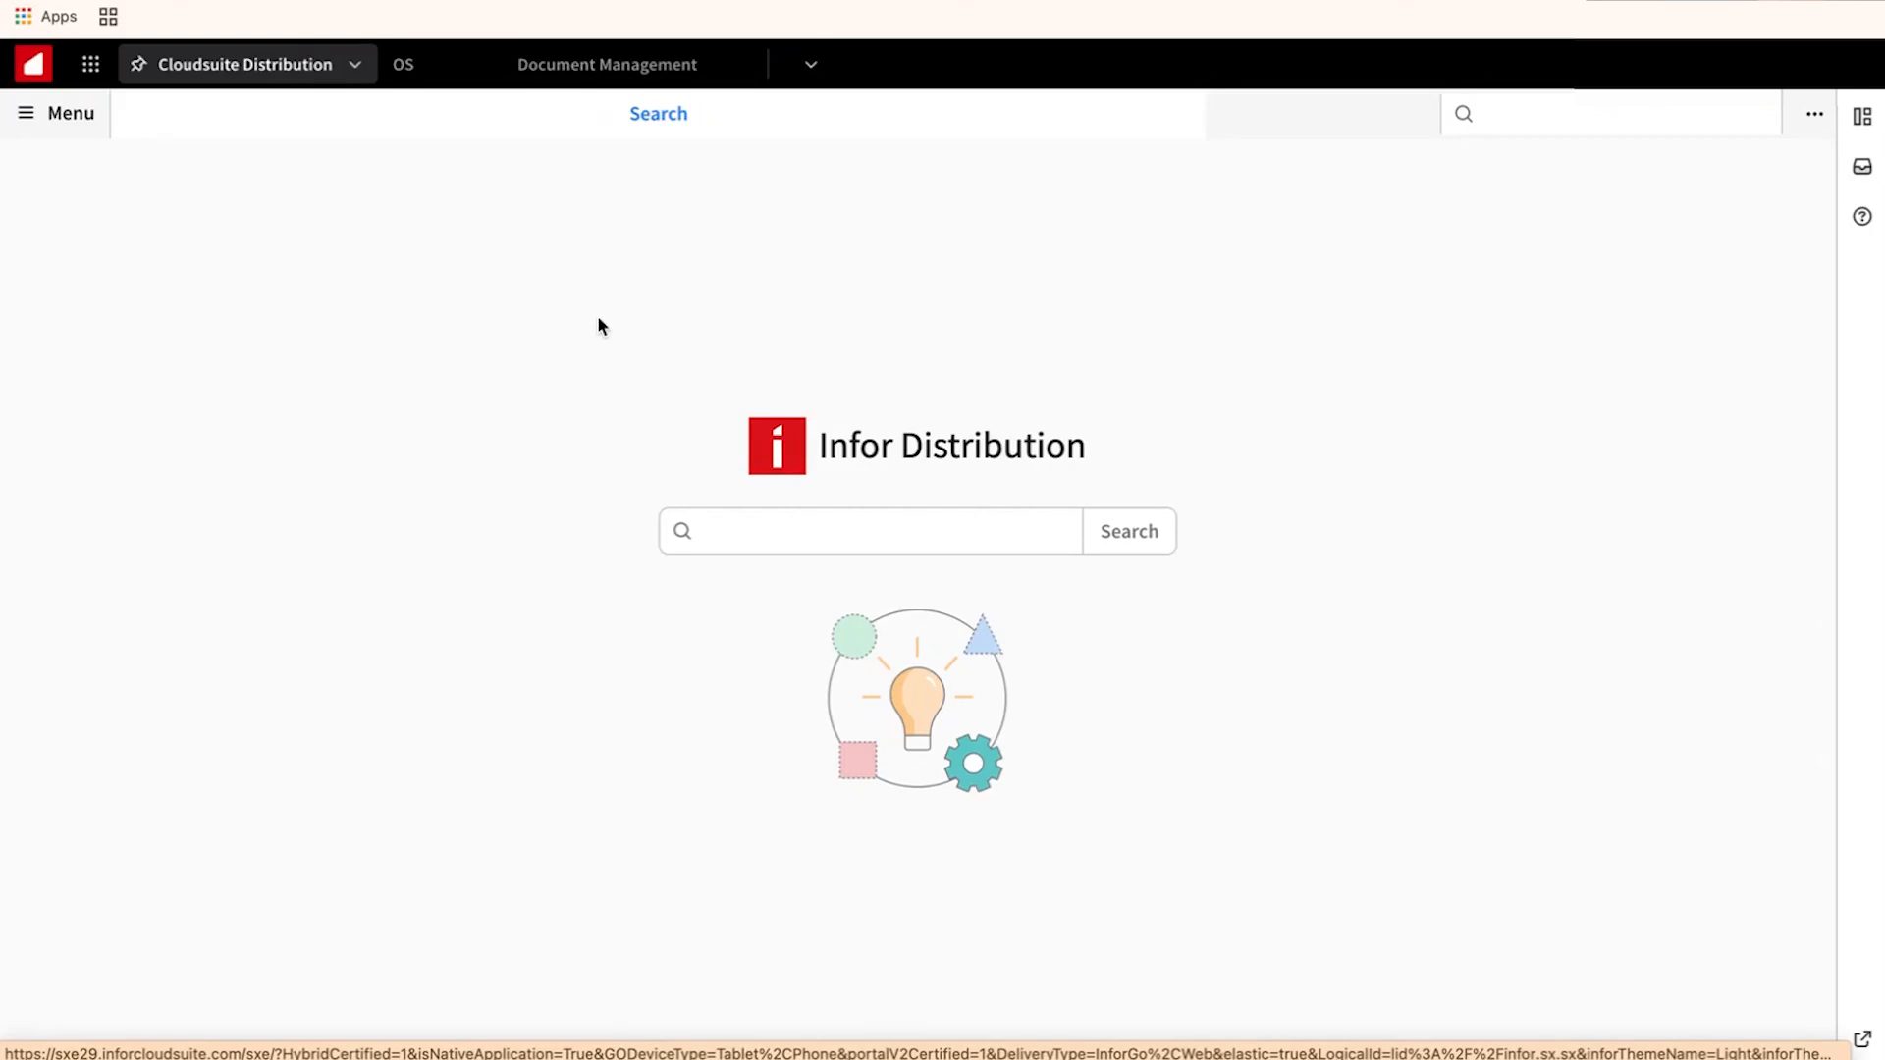
Start a new sales order for customer 1009 - MM Electric.
click(27, 115)
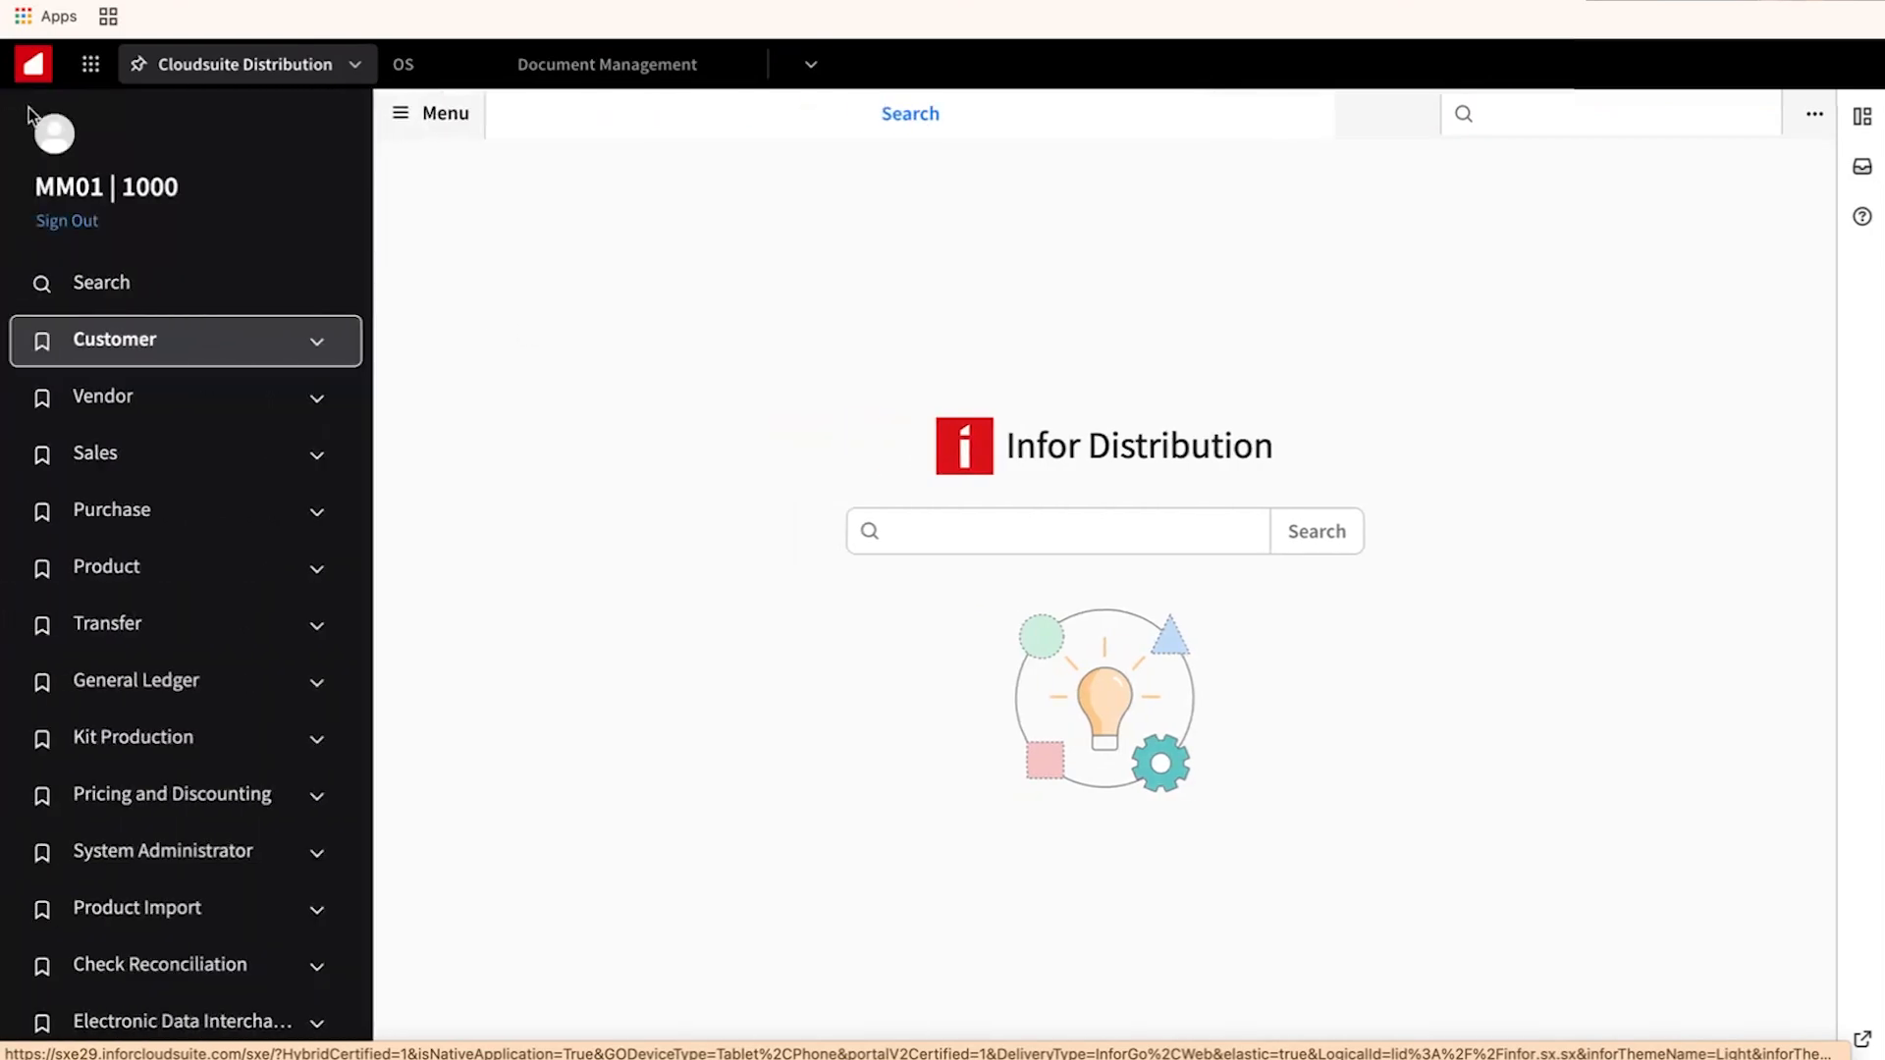
click(200, 461)
click(168, 644)
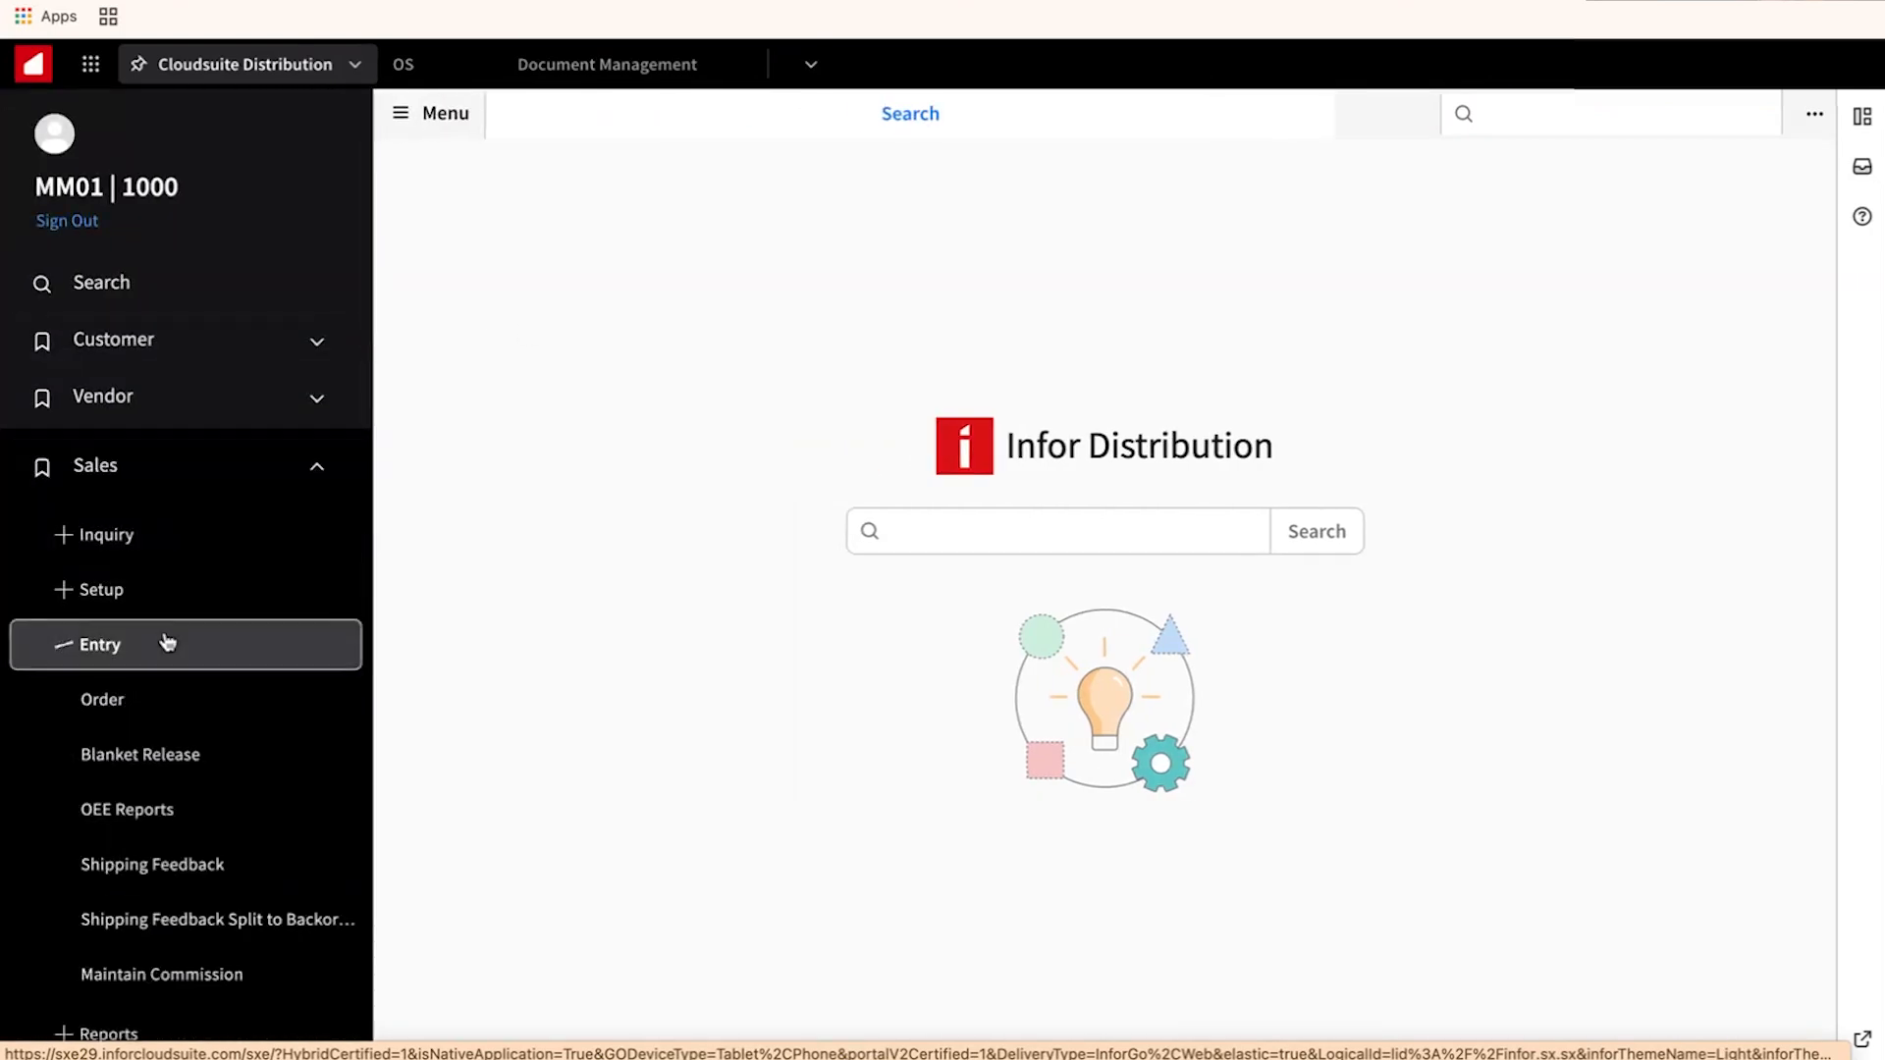
click(153, 719)
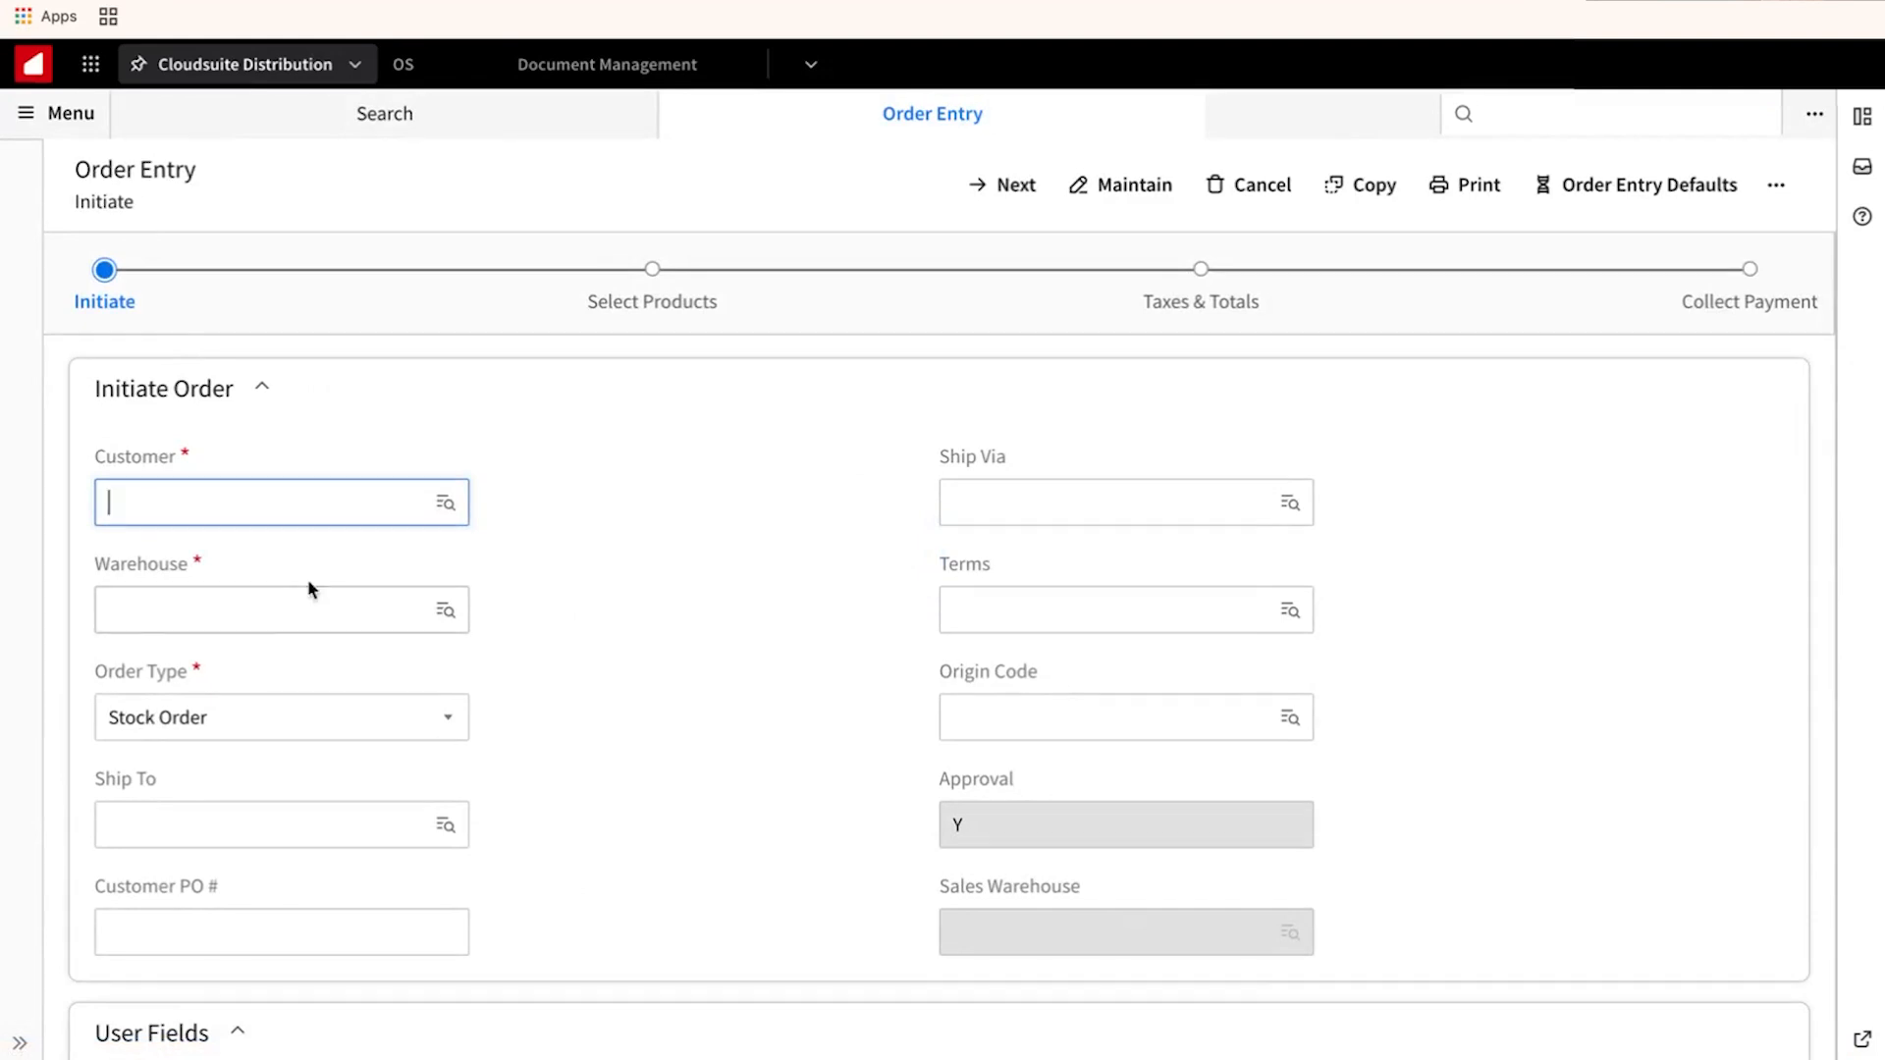
click(325, 502)
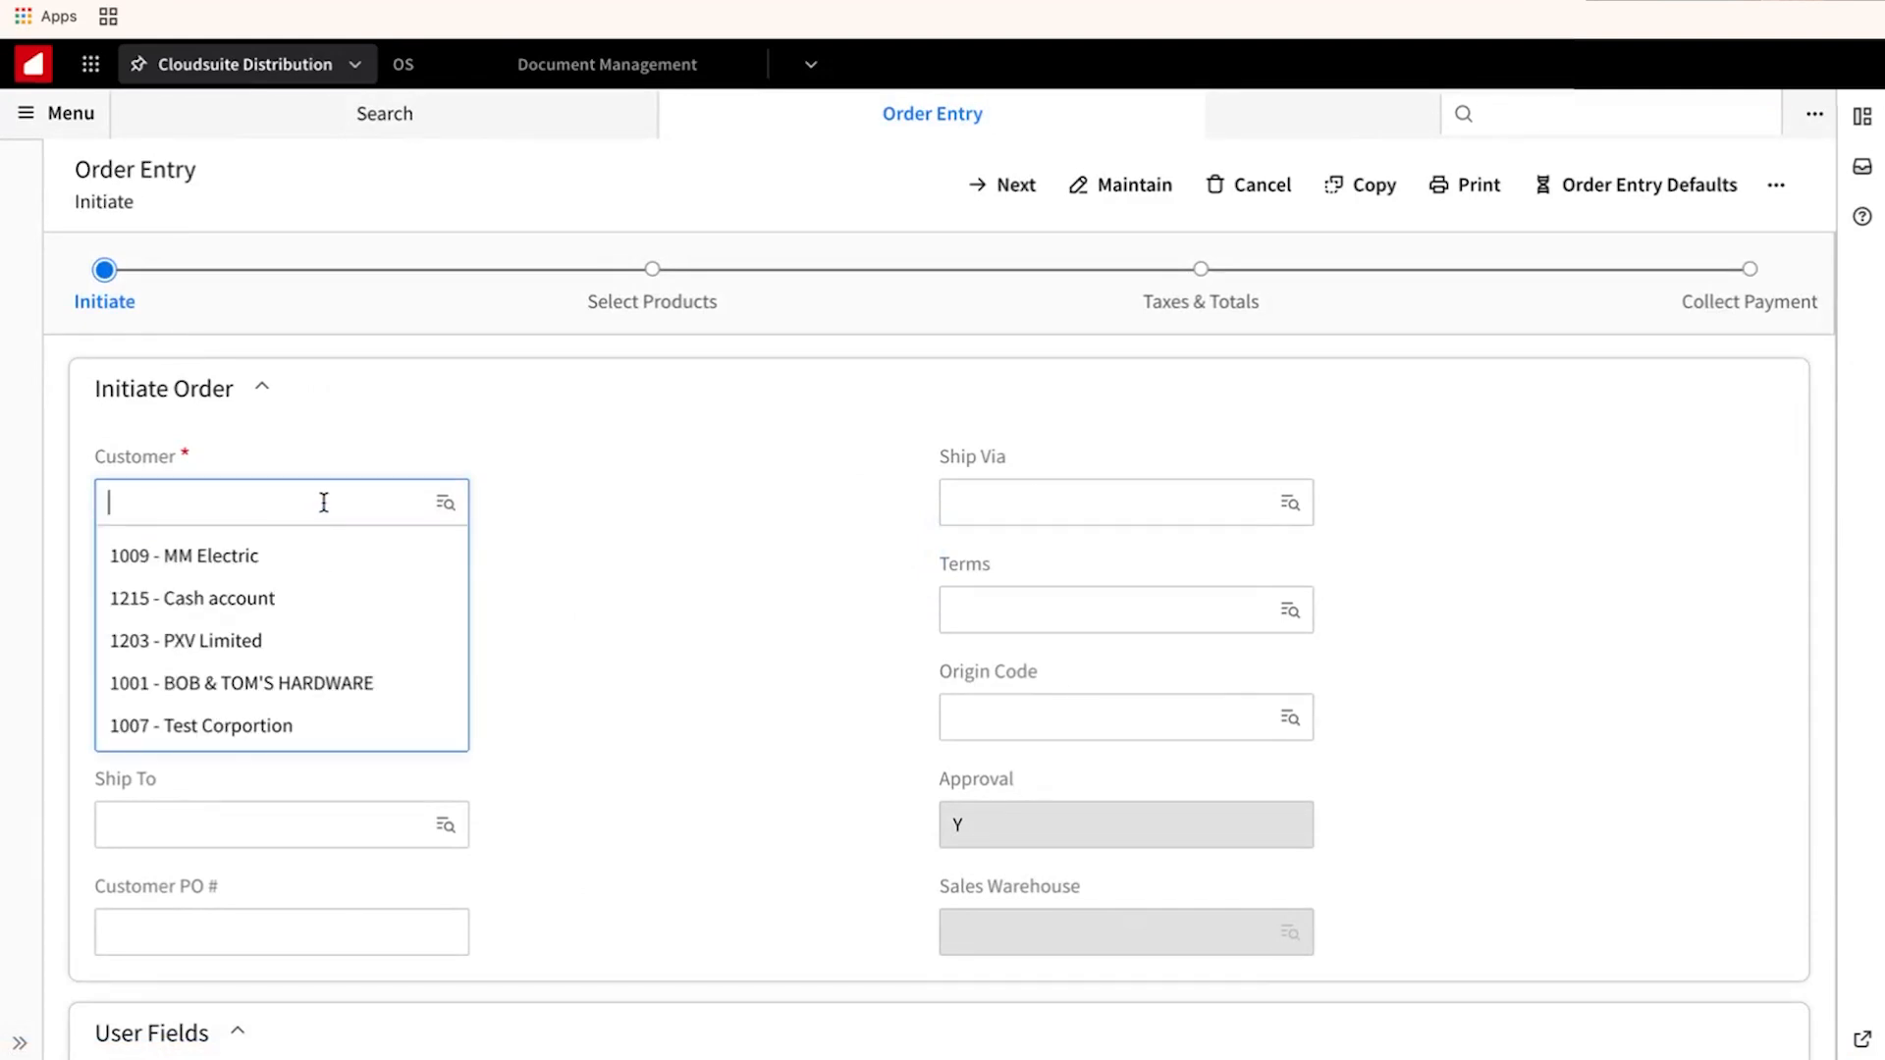
click(307, 552)
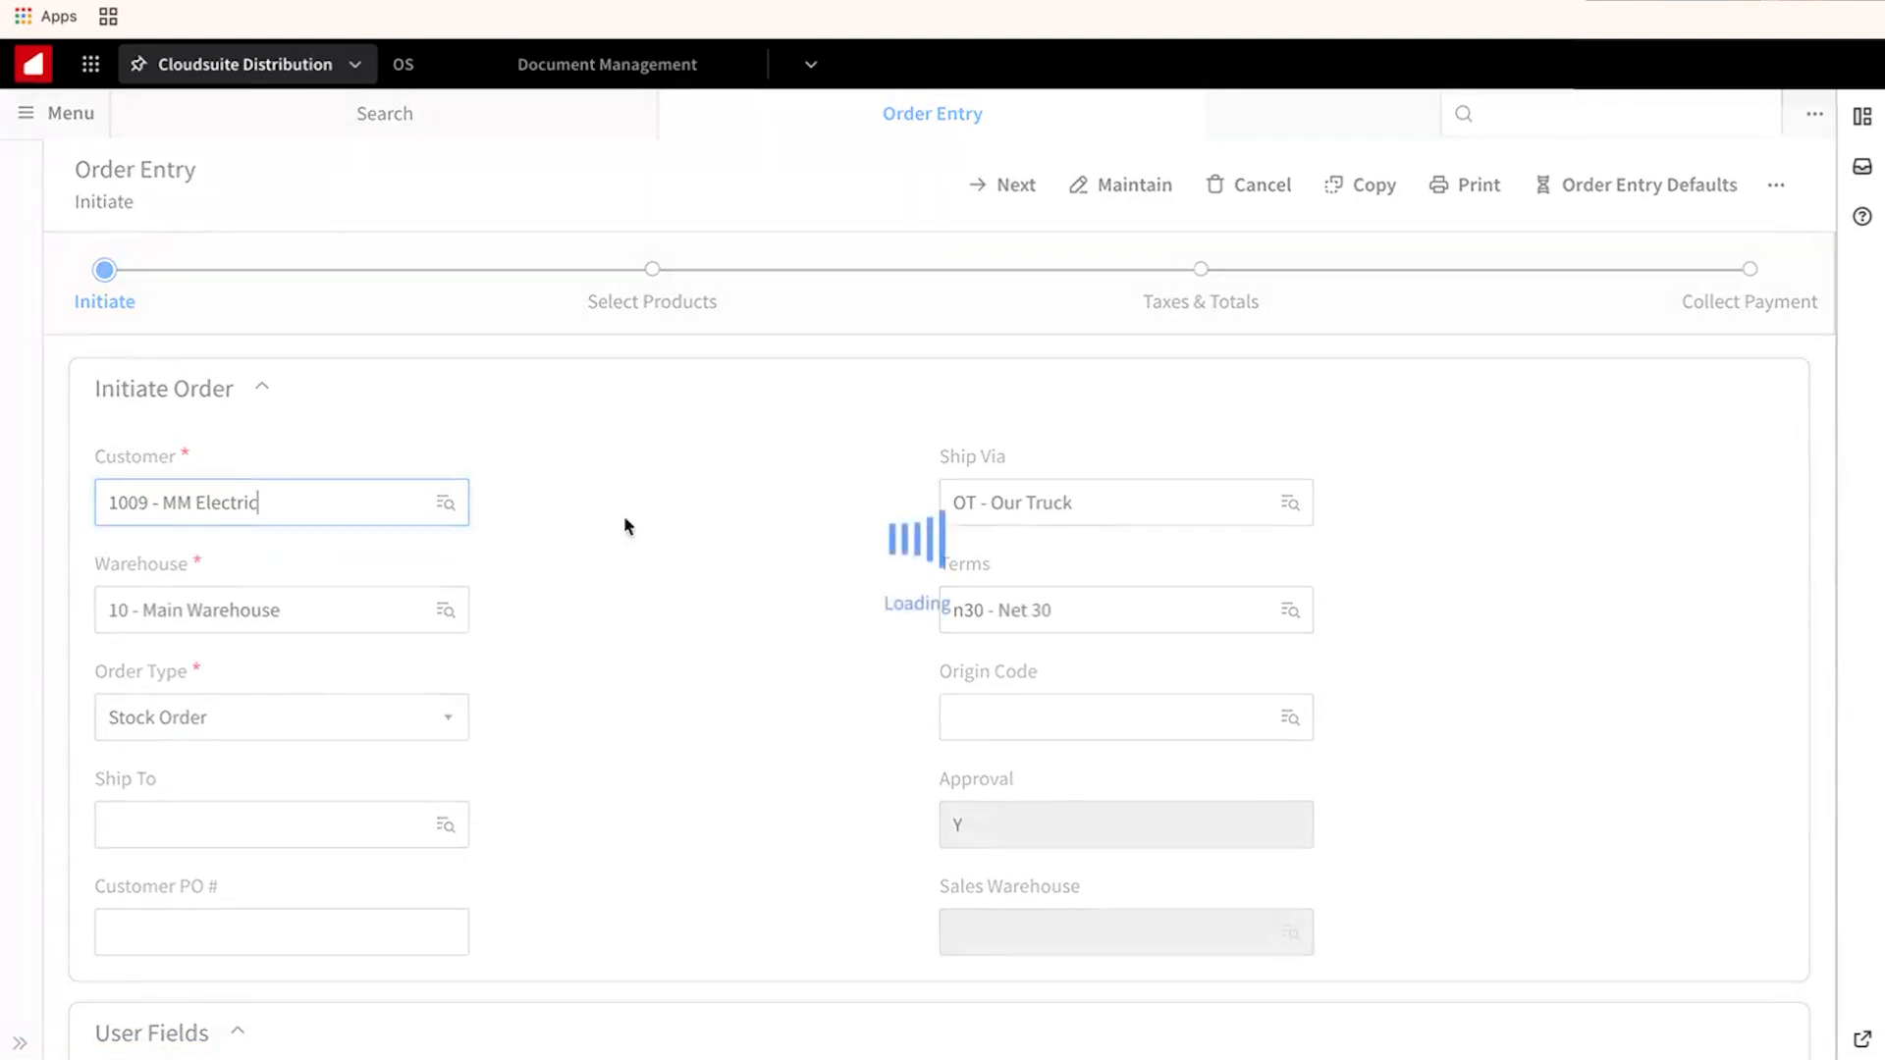
Add the 48-22-2211 insulated screwdriver line and proceed to Collect Payment totalling 13.74.
click(1006, 191)
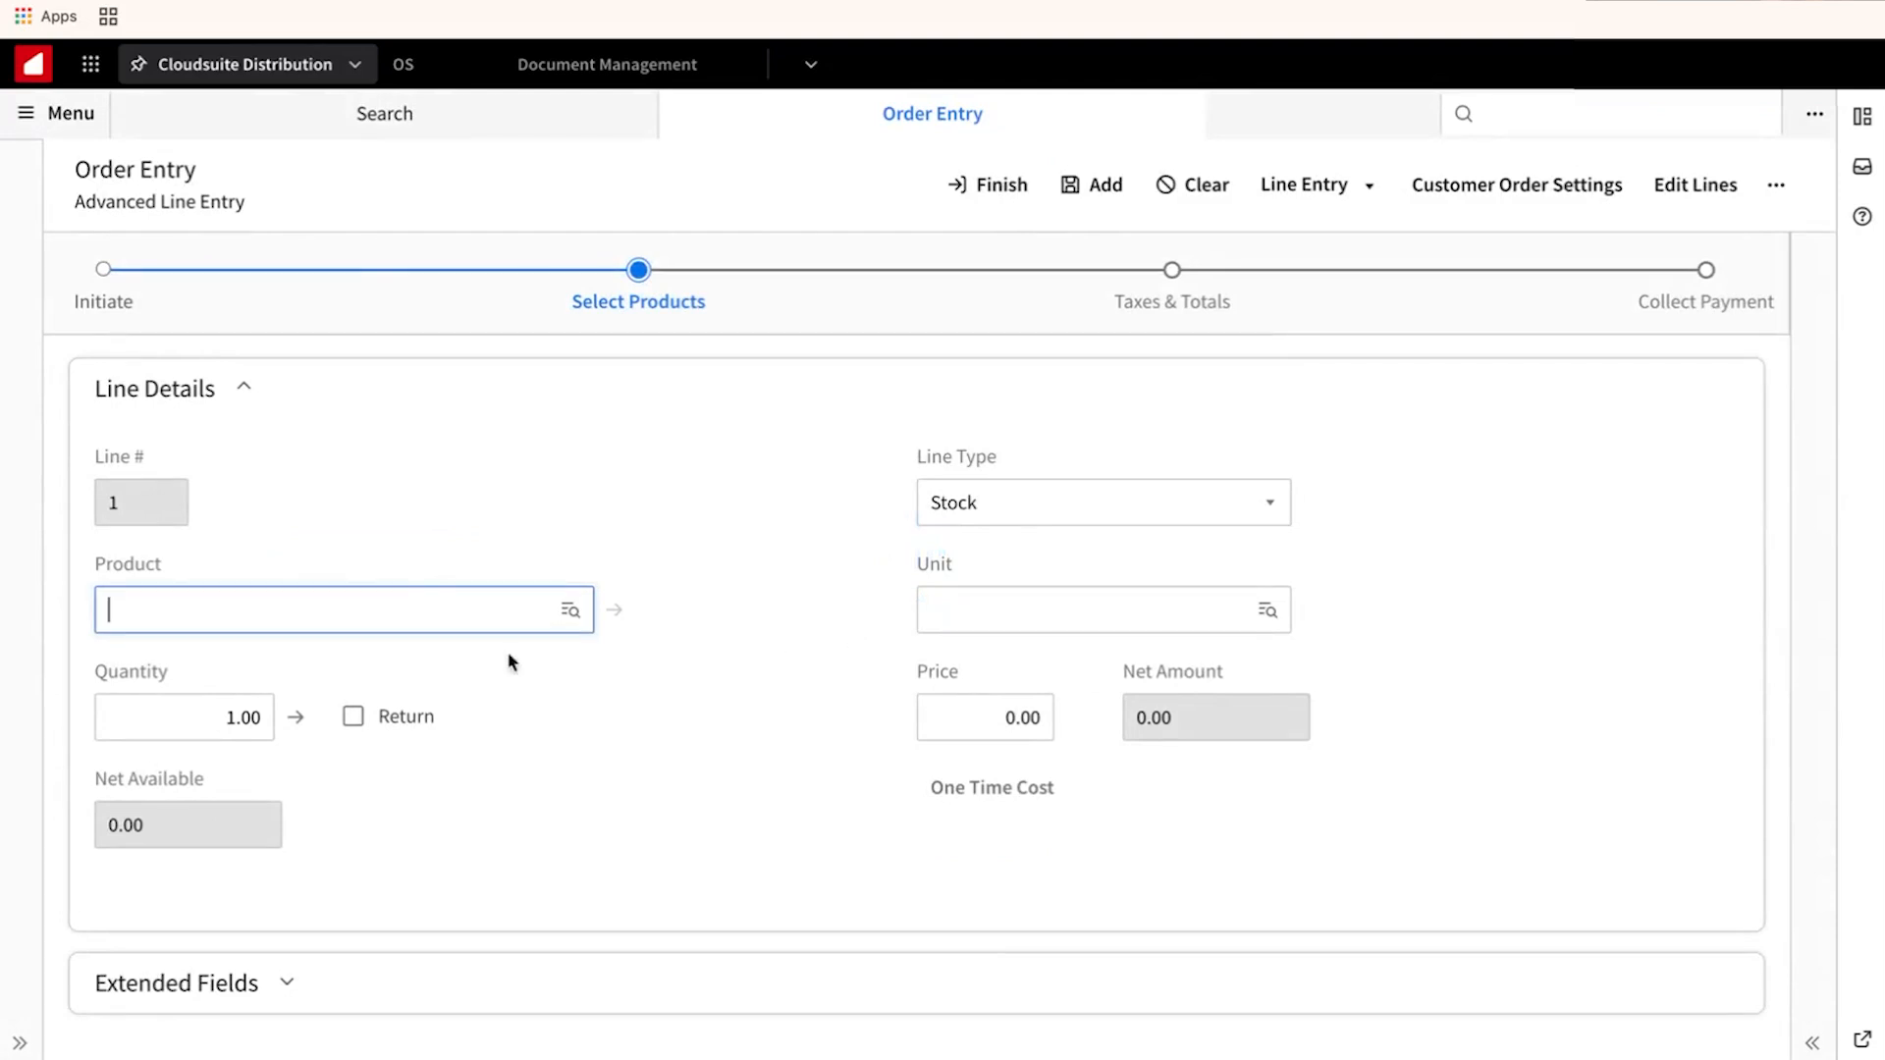
click(447, 612)
click(440, 656)
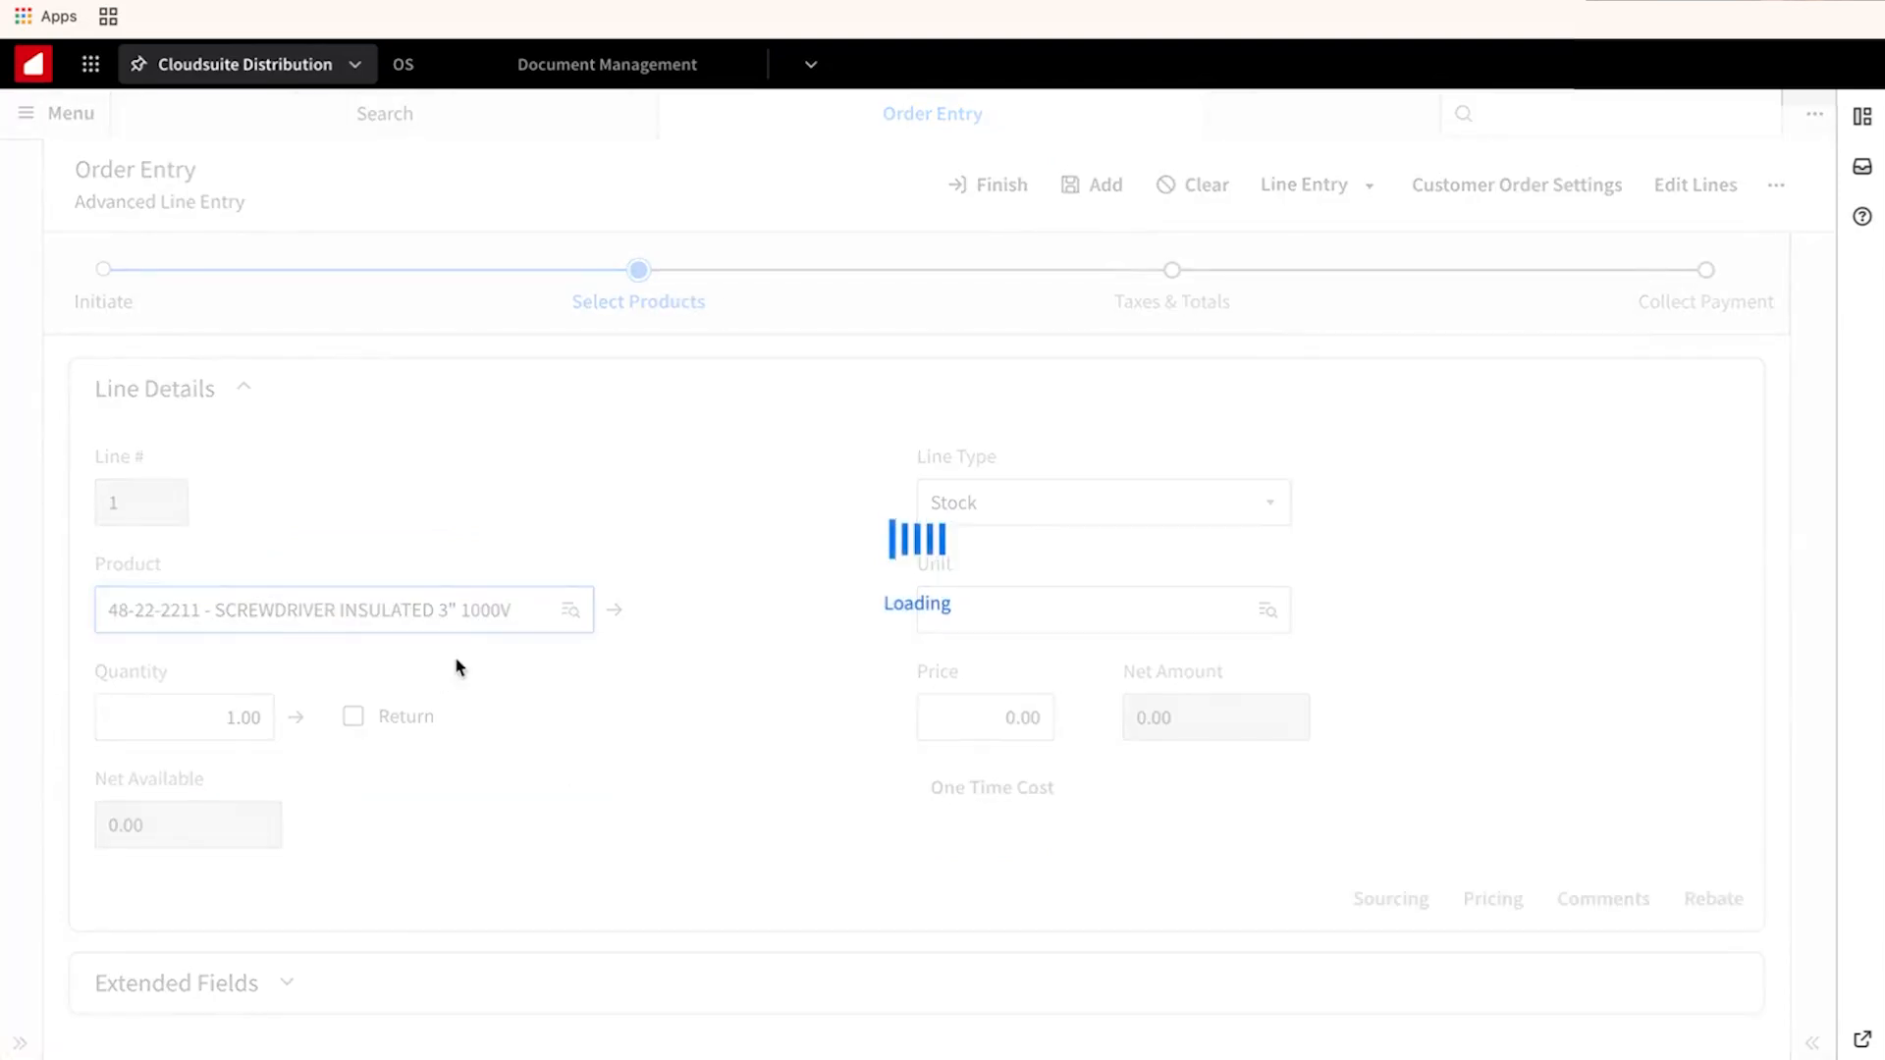
click(1074, 194)
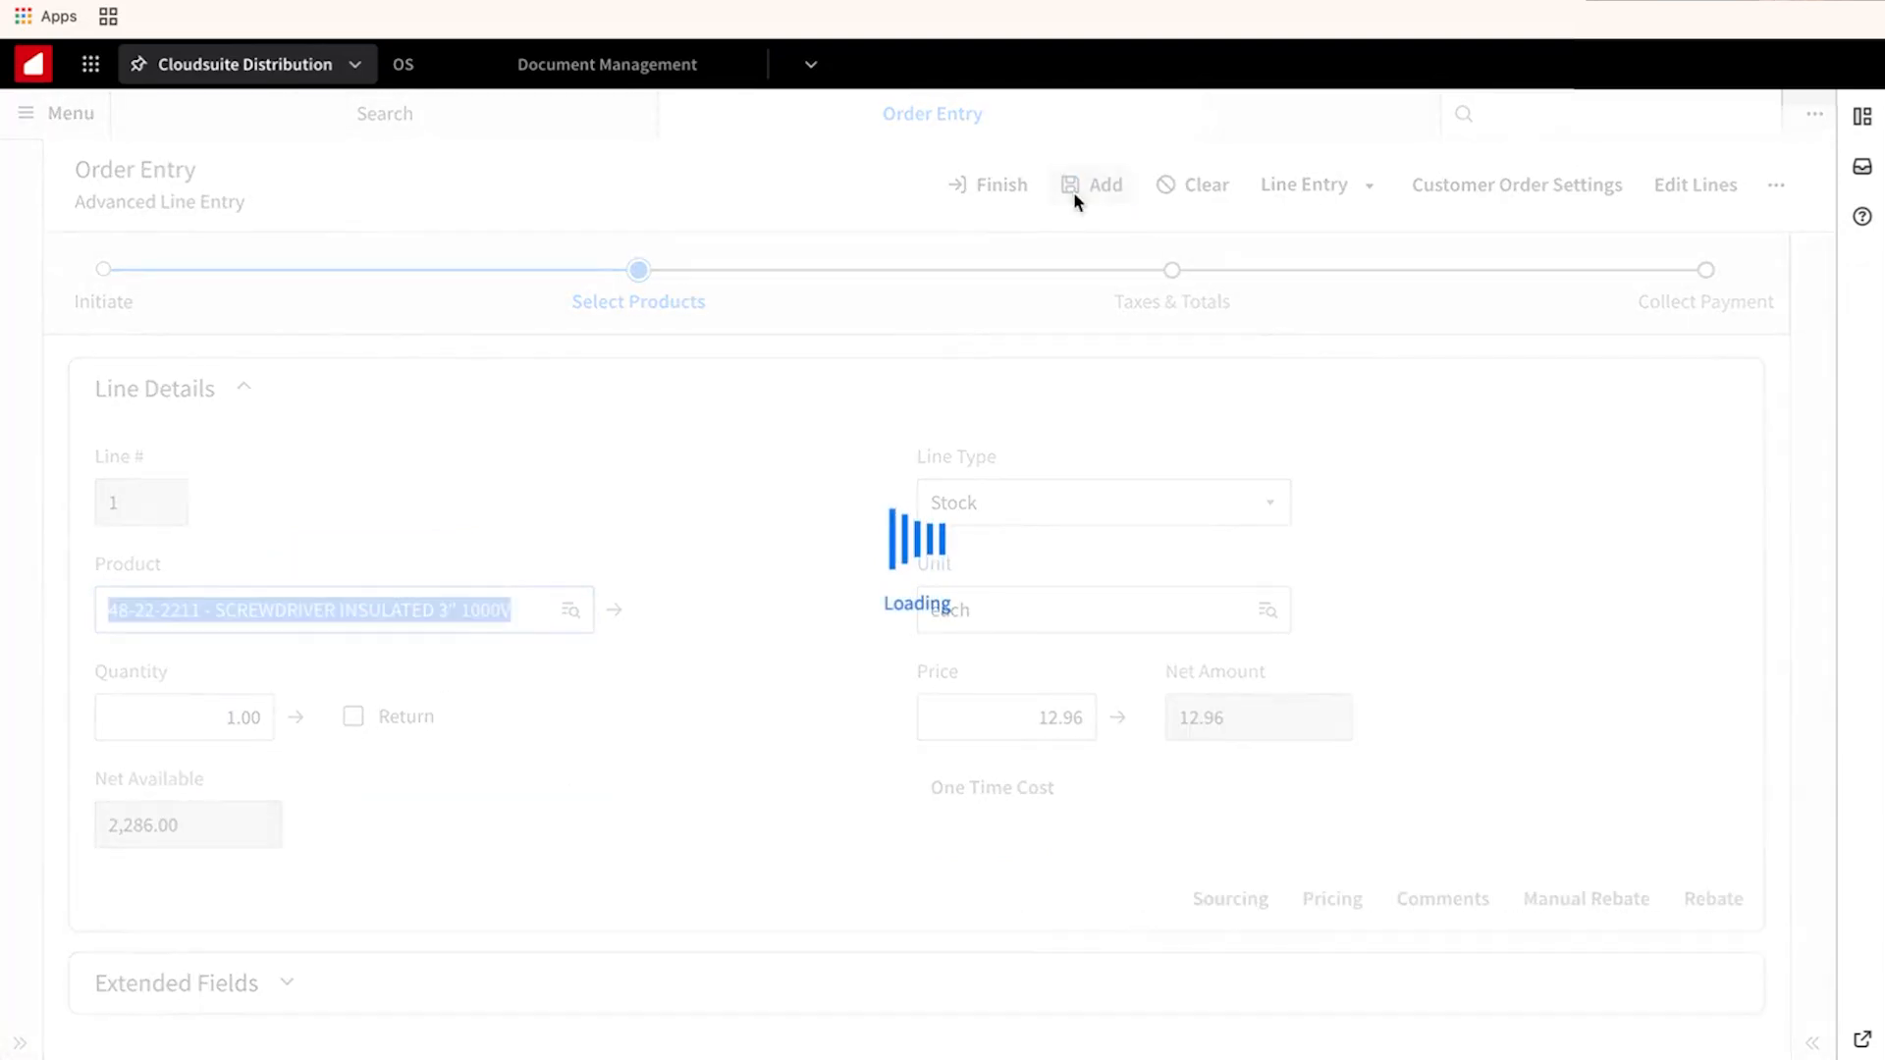
click(1676, 310)
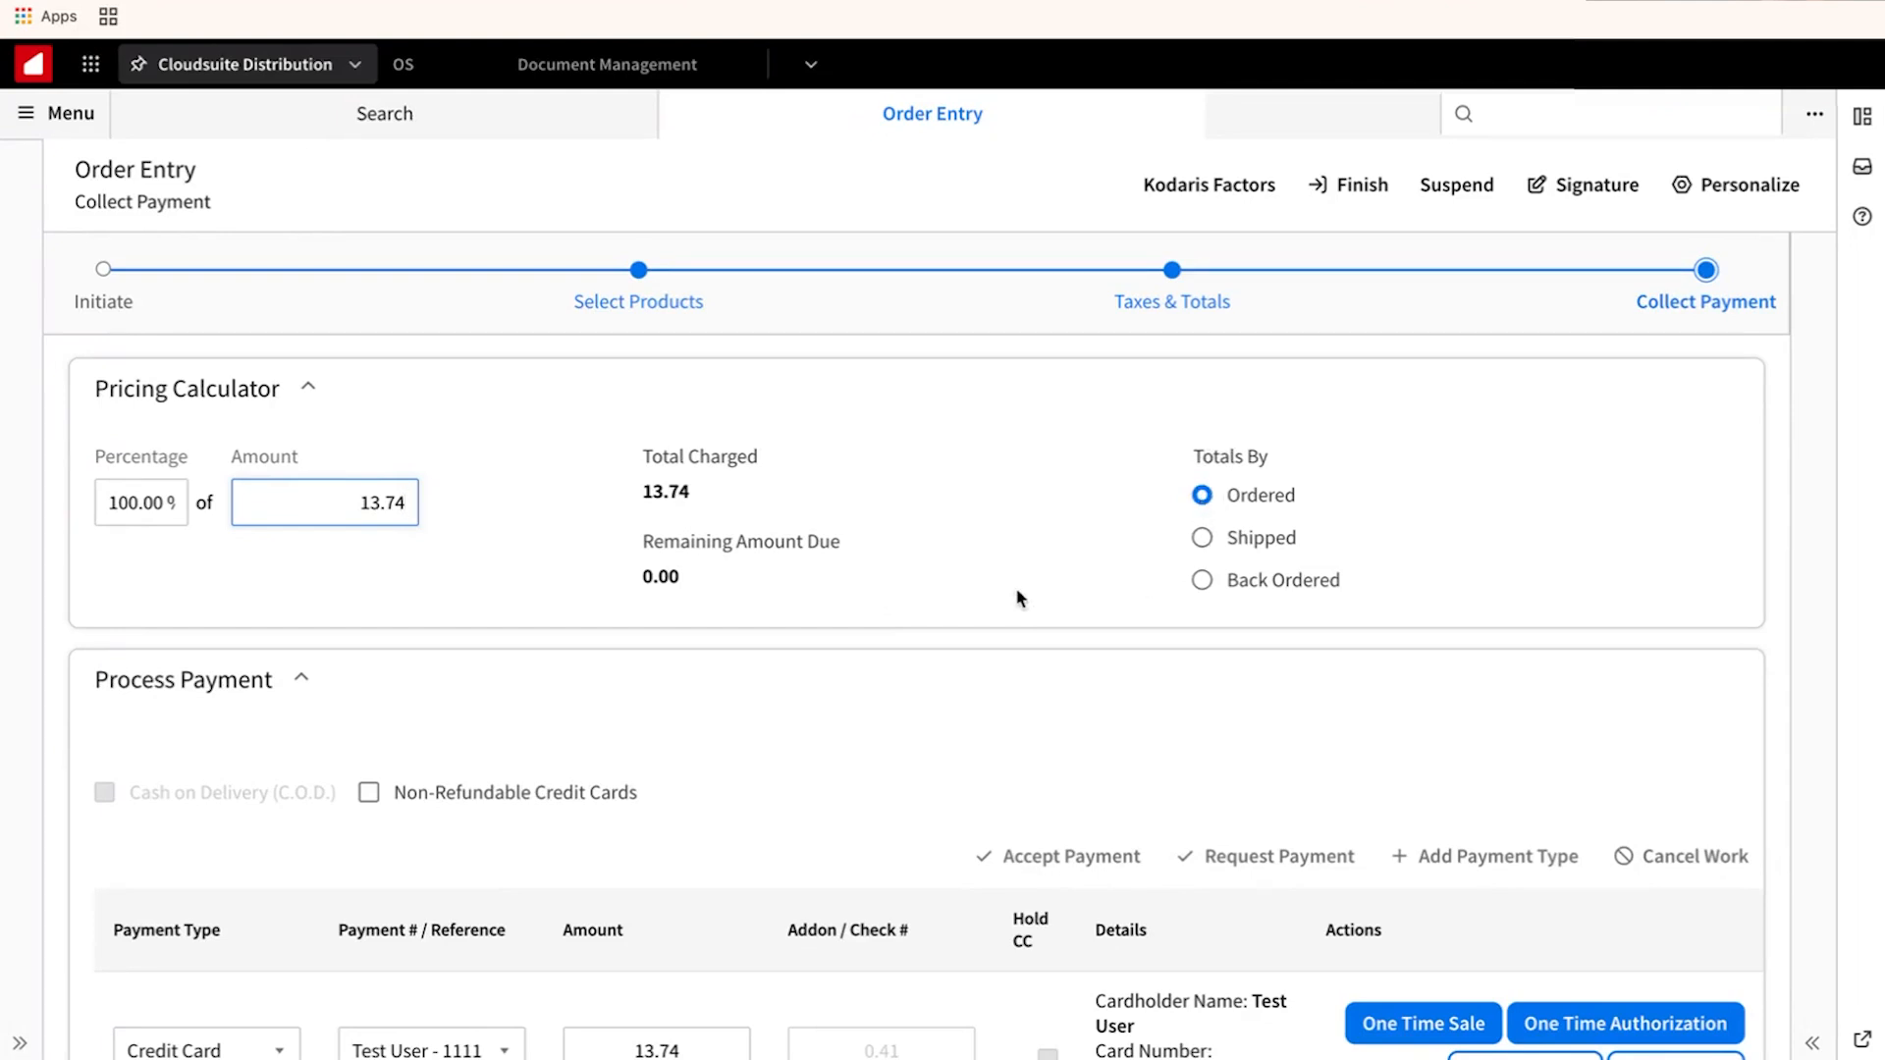
Switch the 13.74 payment line to Kodaris CC, keeping the default saved card.
scroll(807, 684, down, 2)
scroll(807, 684, down, 2)
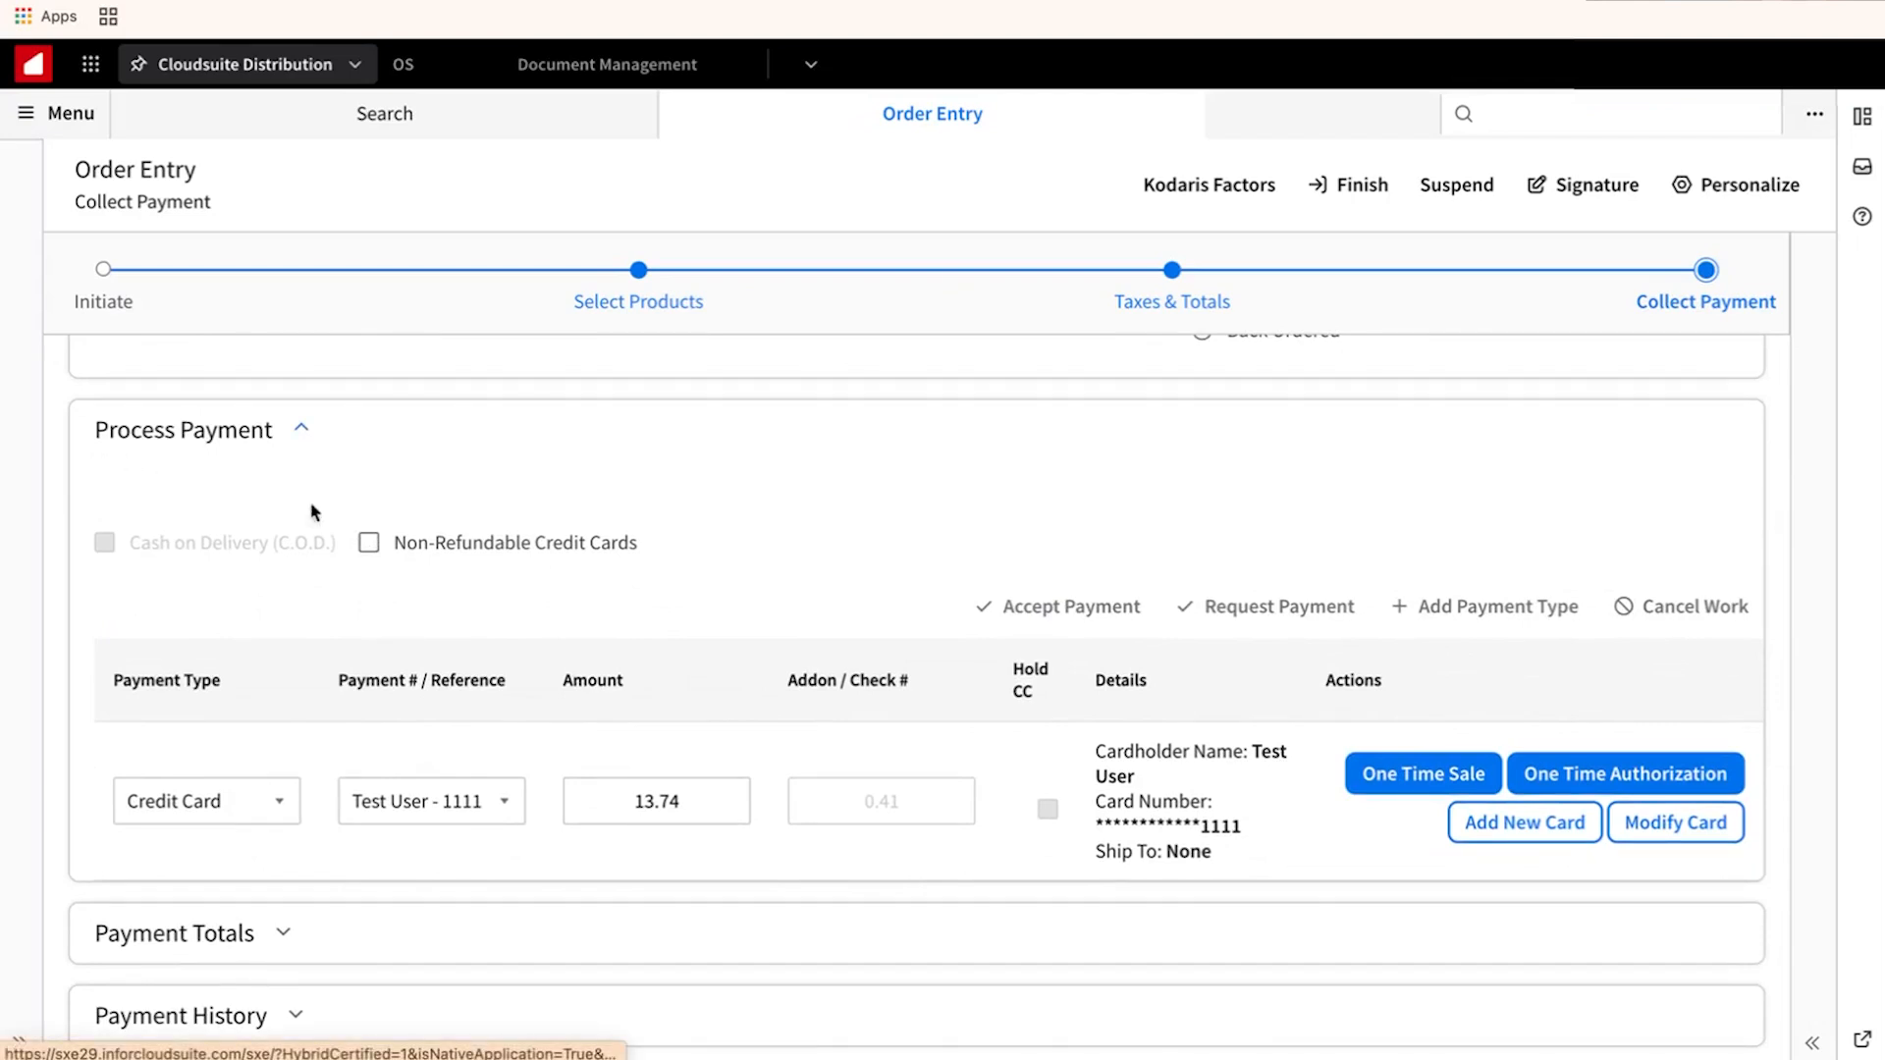
click(278, 820)
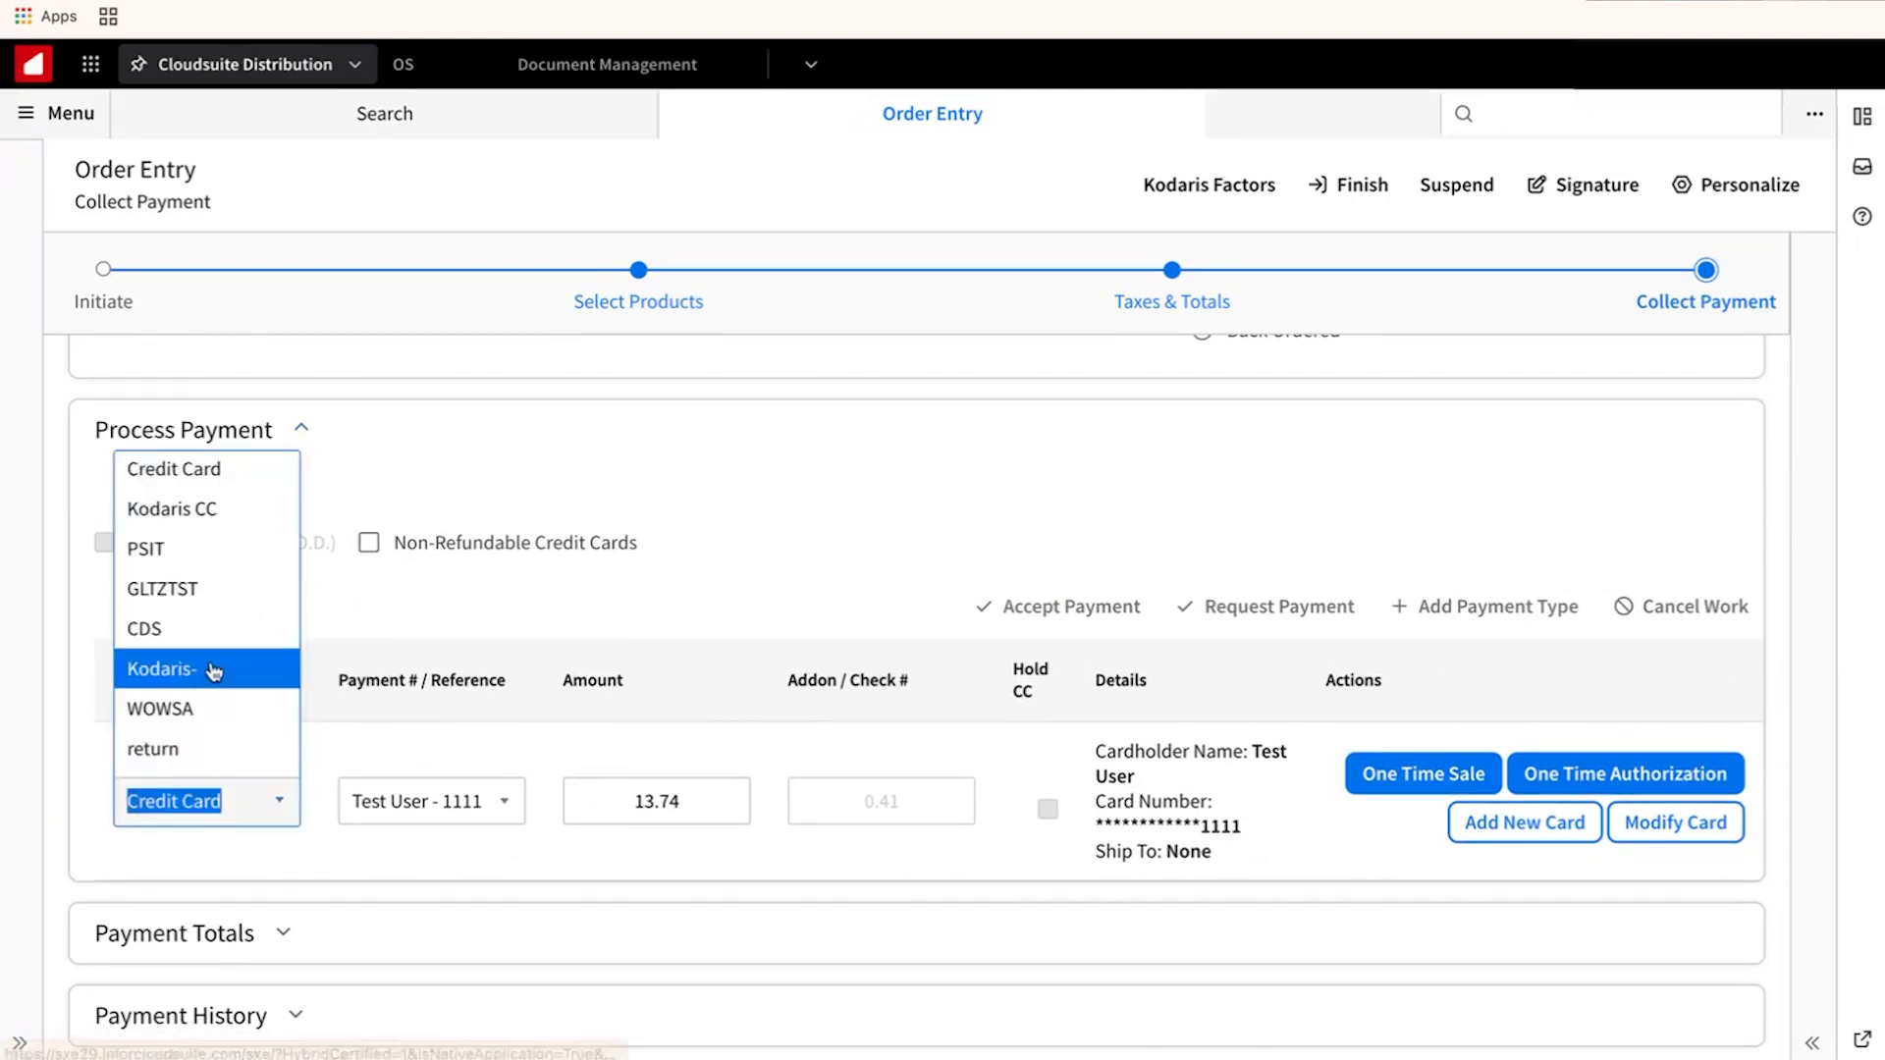
click(225, 520)
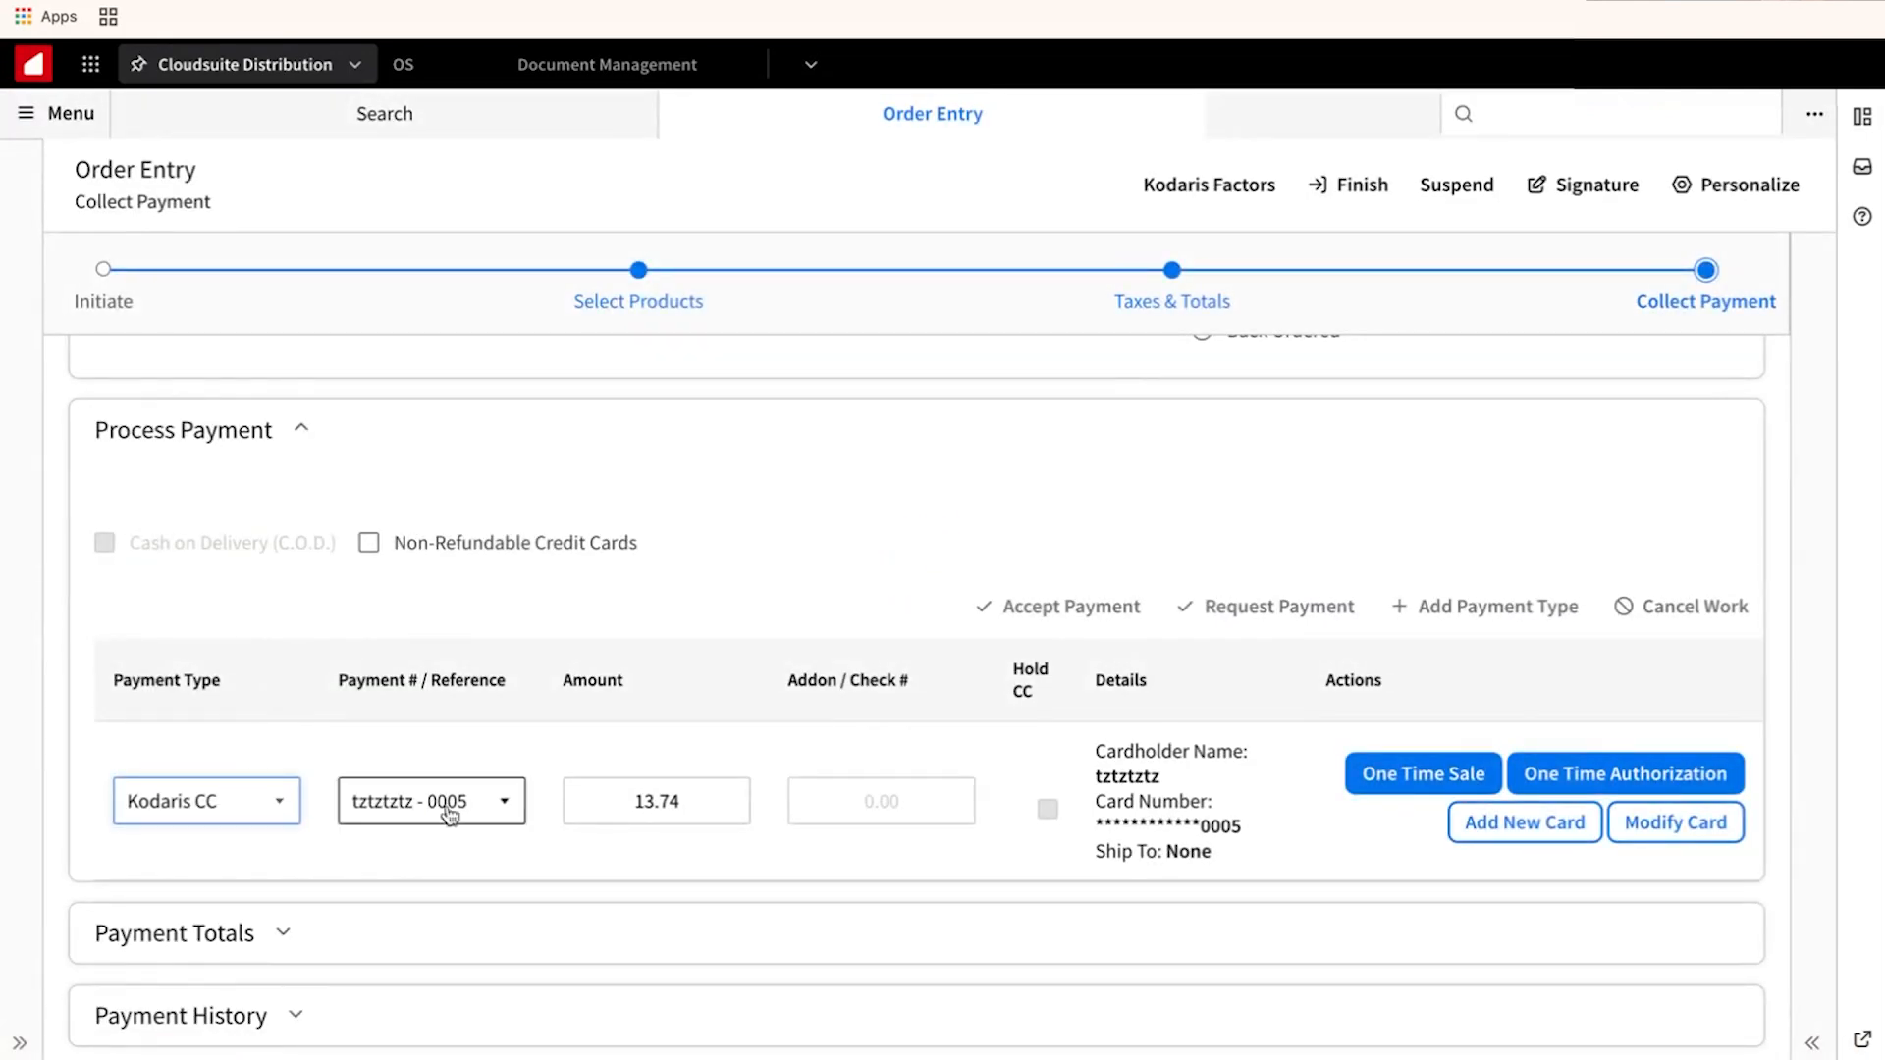
click(505, 809)
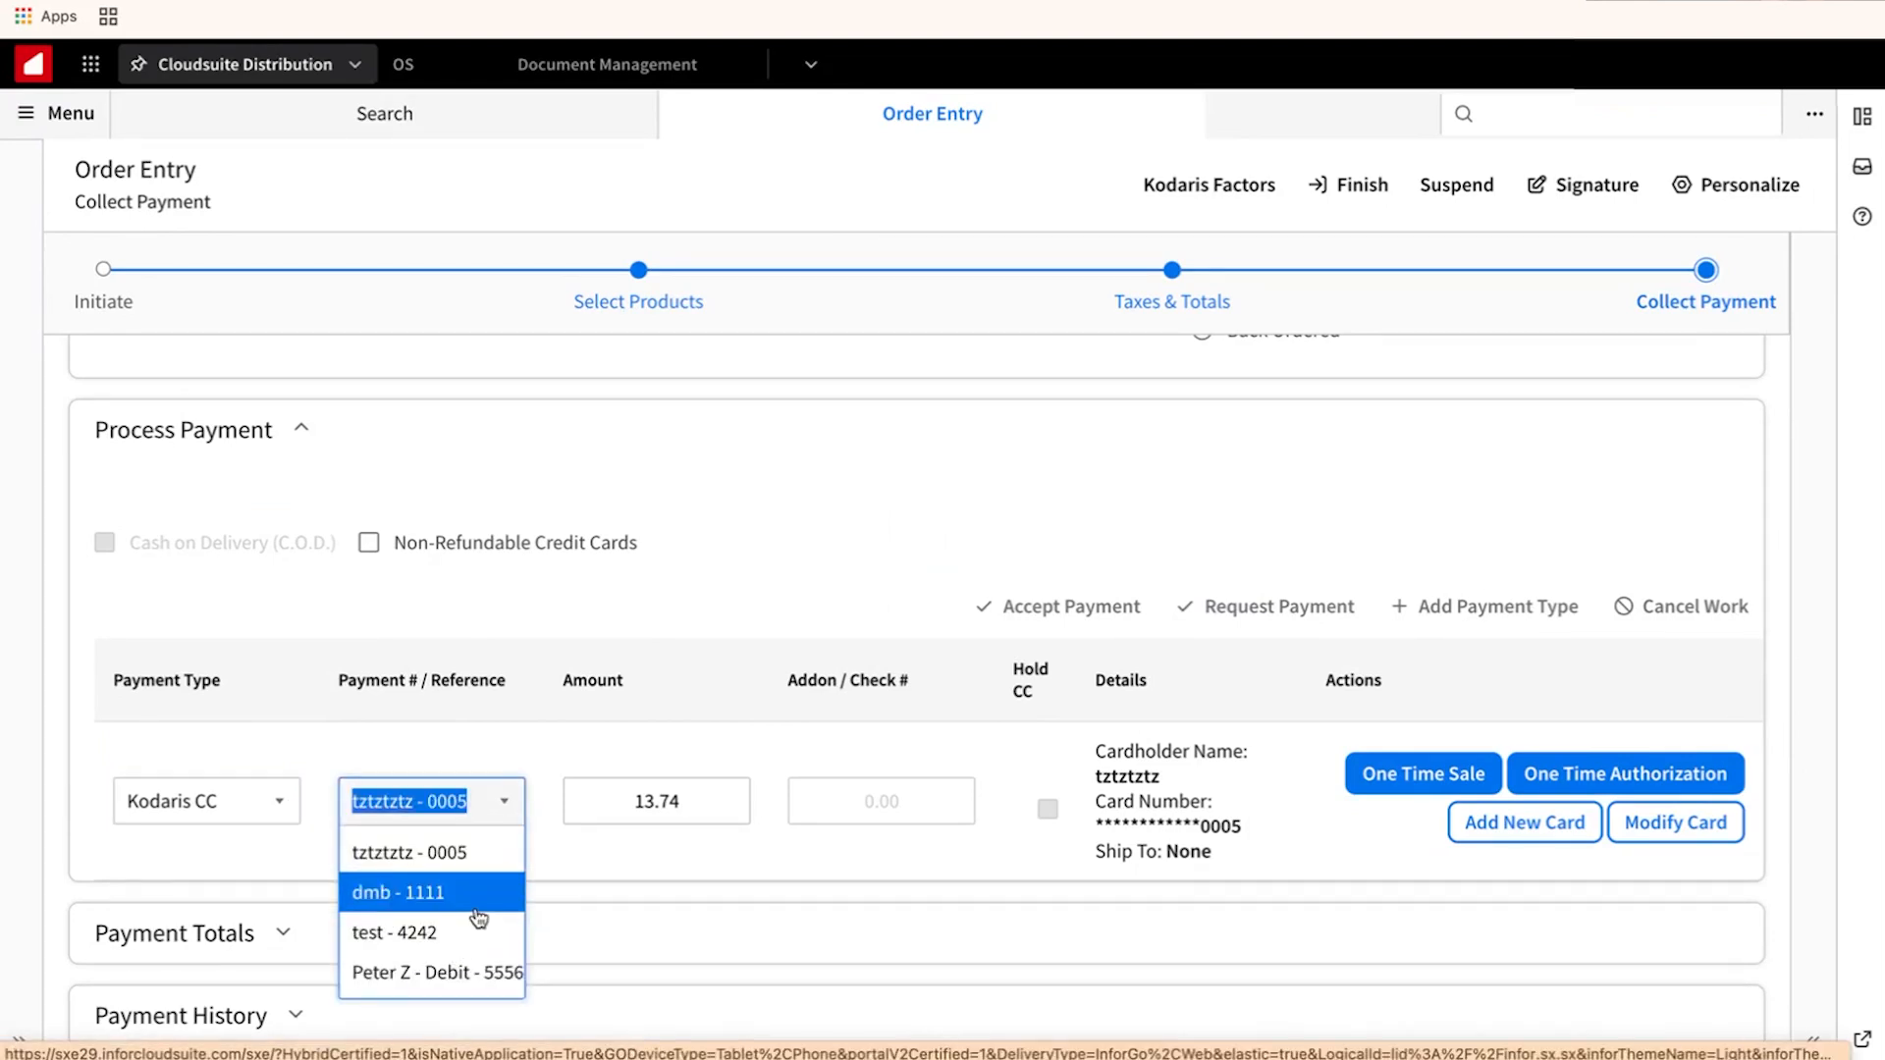
click(597, 854)
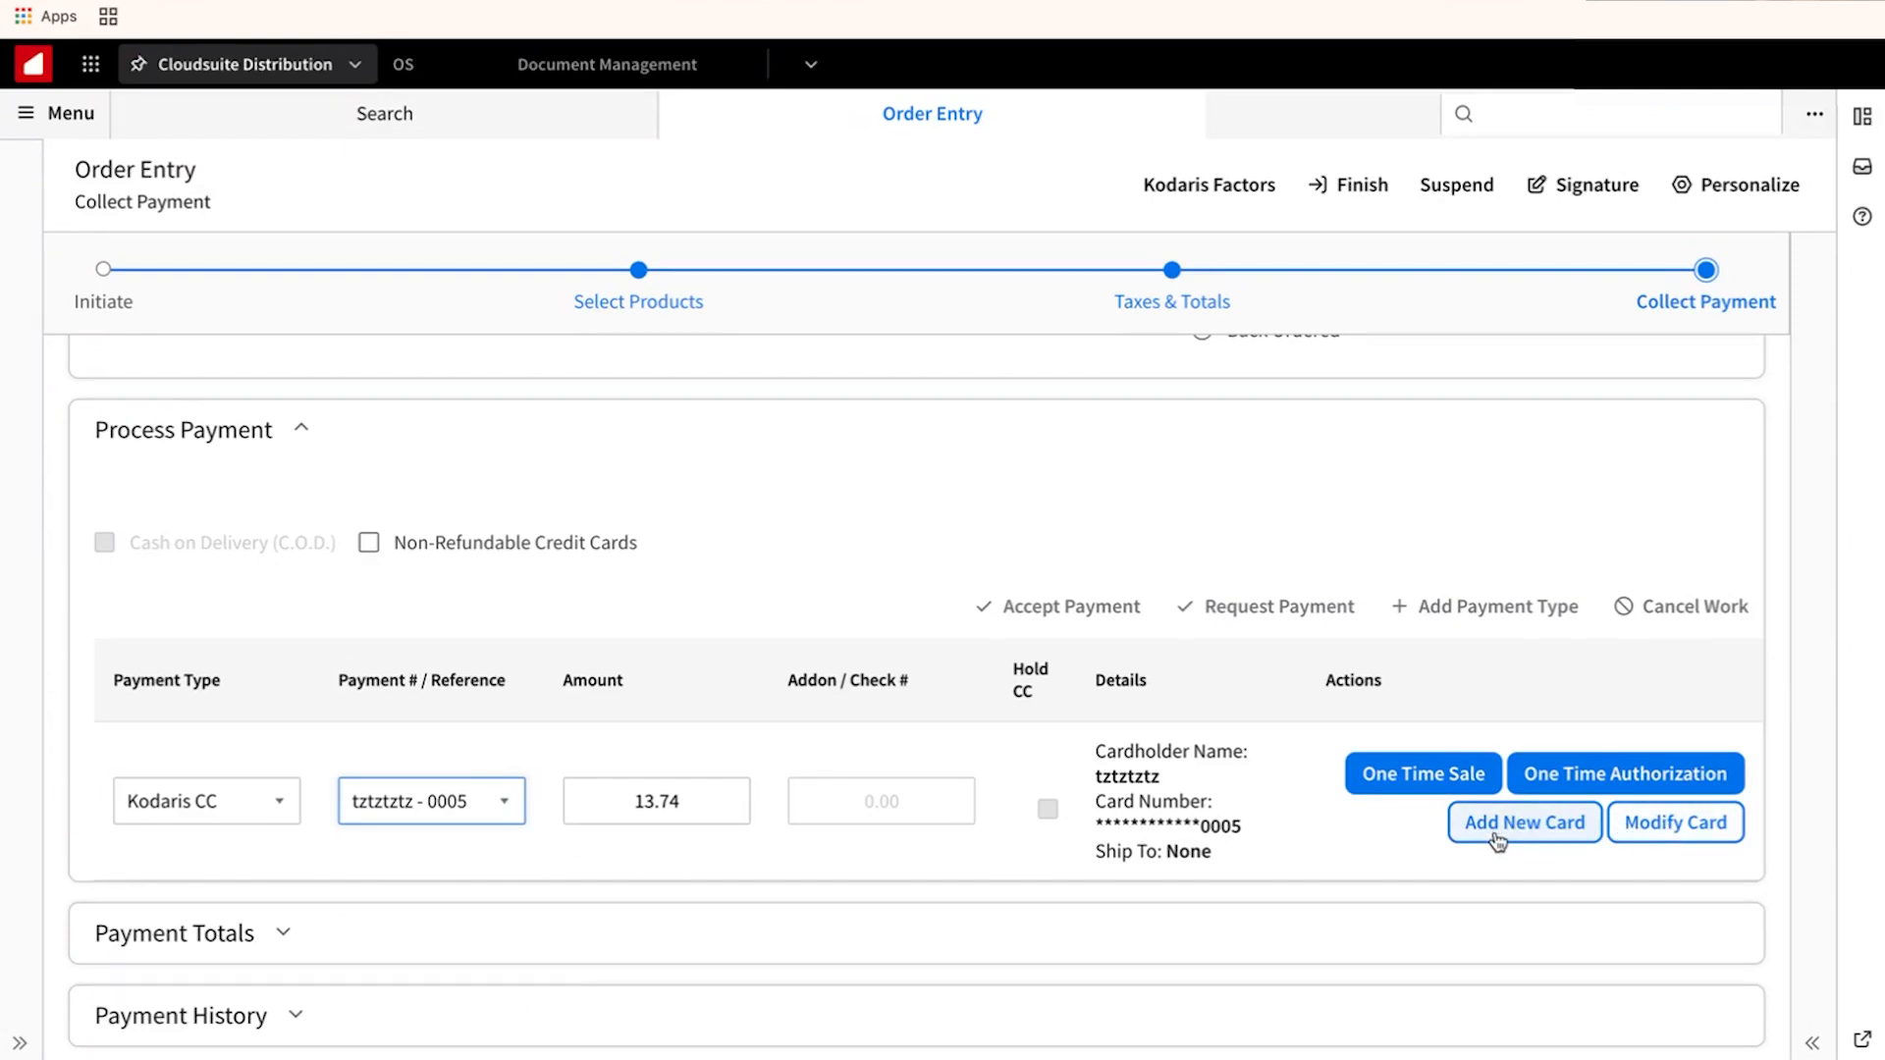
Start a one-time card sale, accept the journal period, and choose manual Credit card entry.
click(1430, 774)
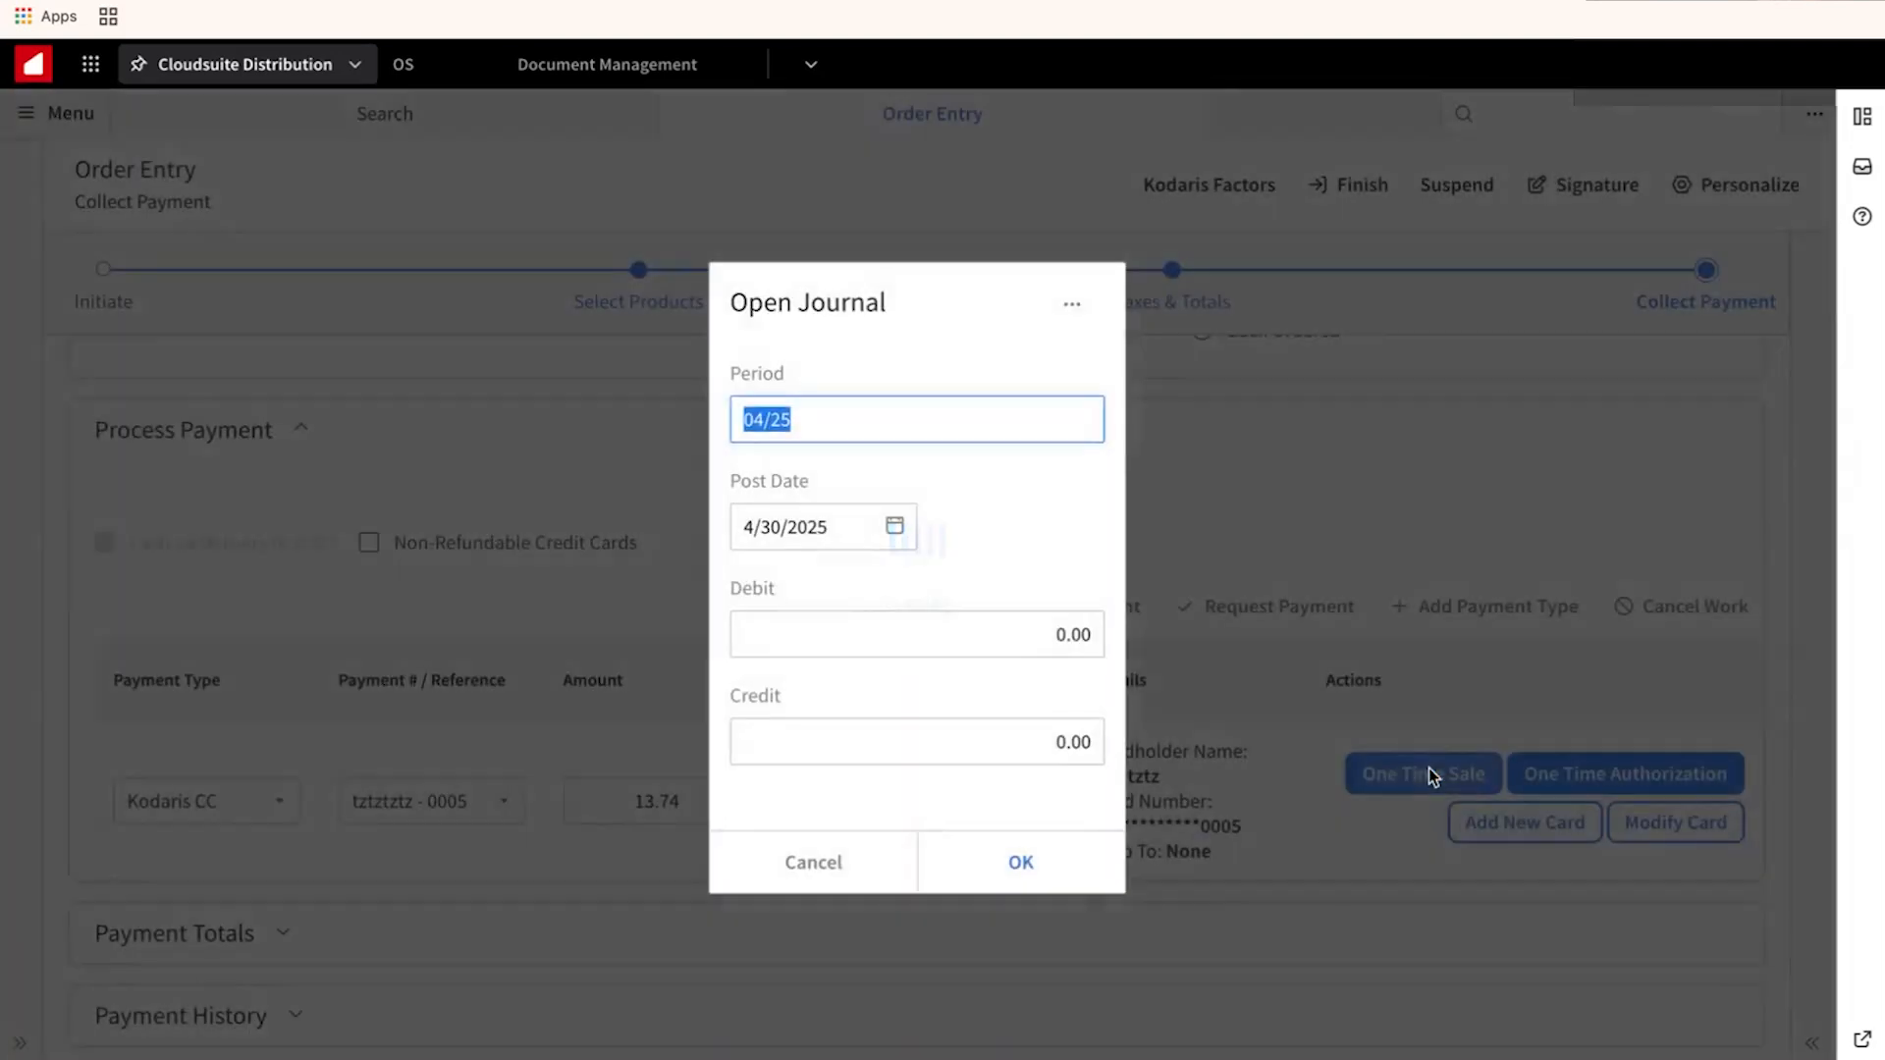
click(1022, 862)
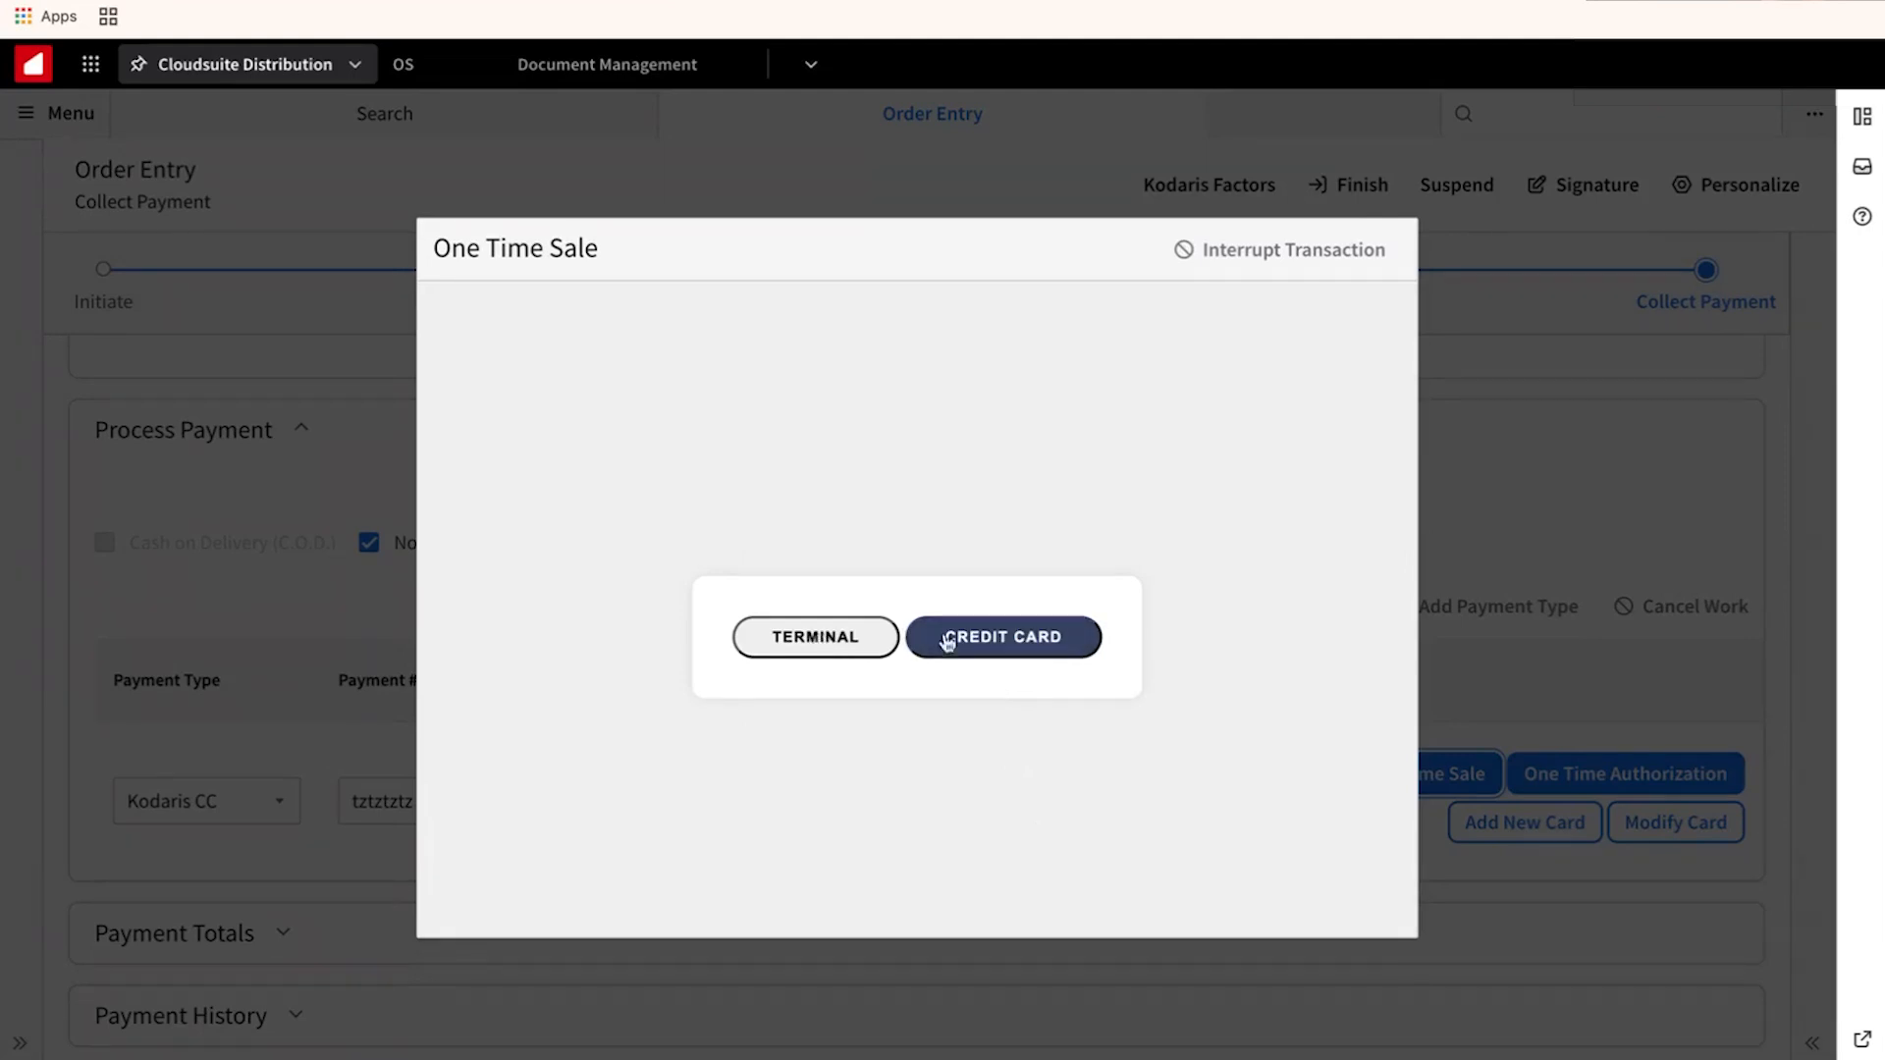
click(1024, 640)
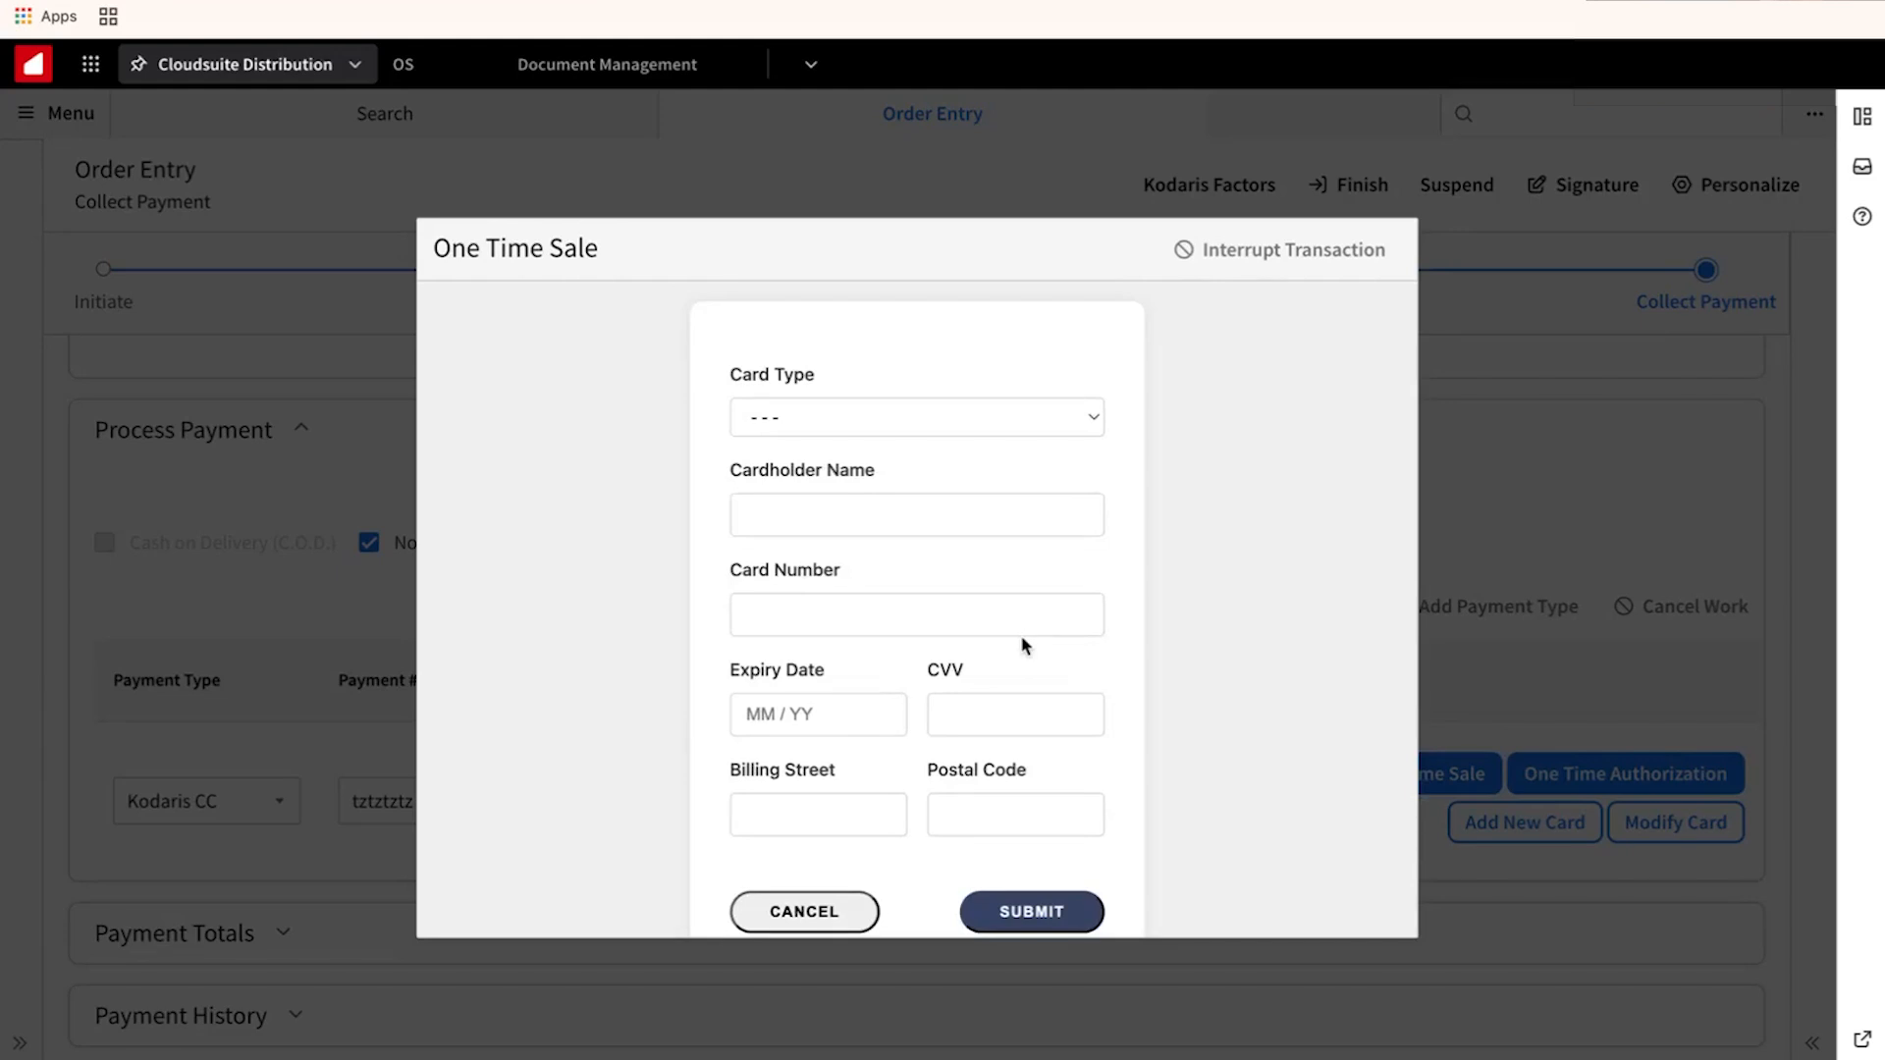
click(1082, 416)
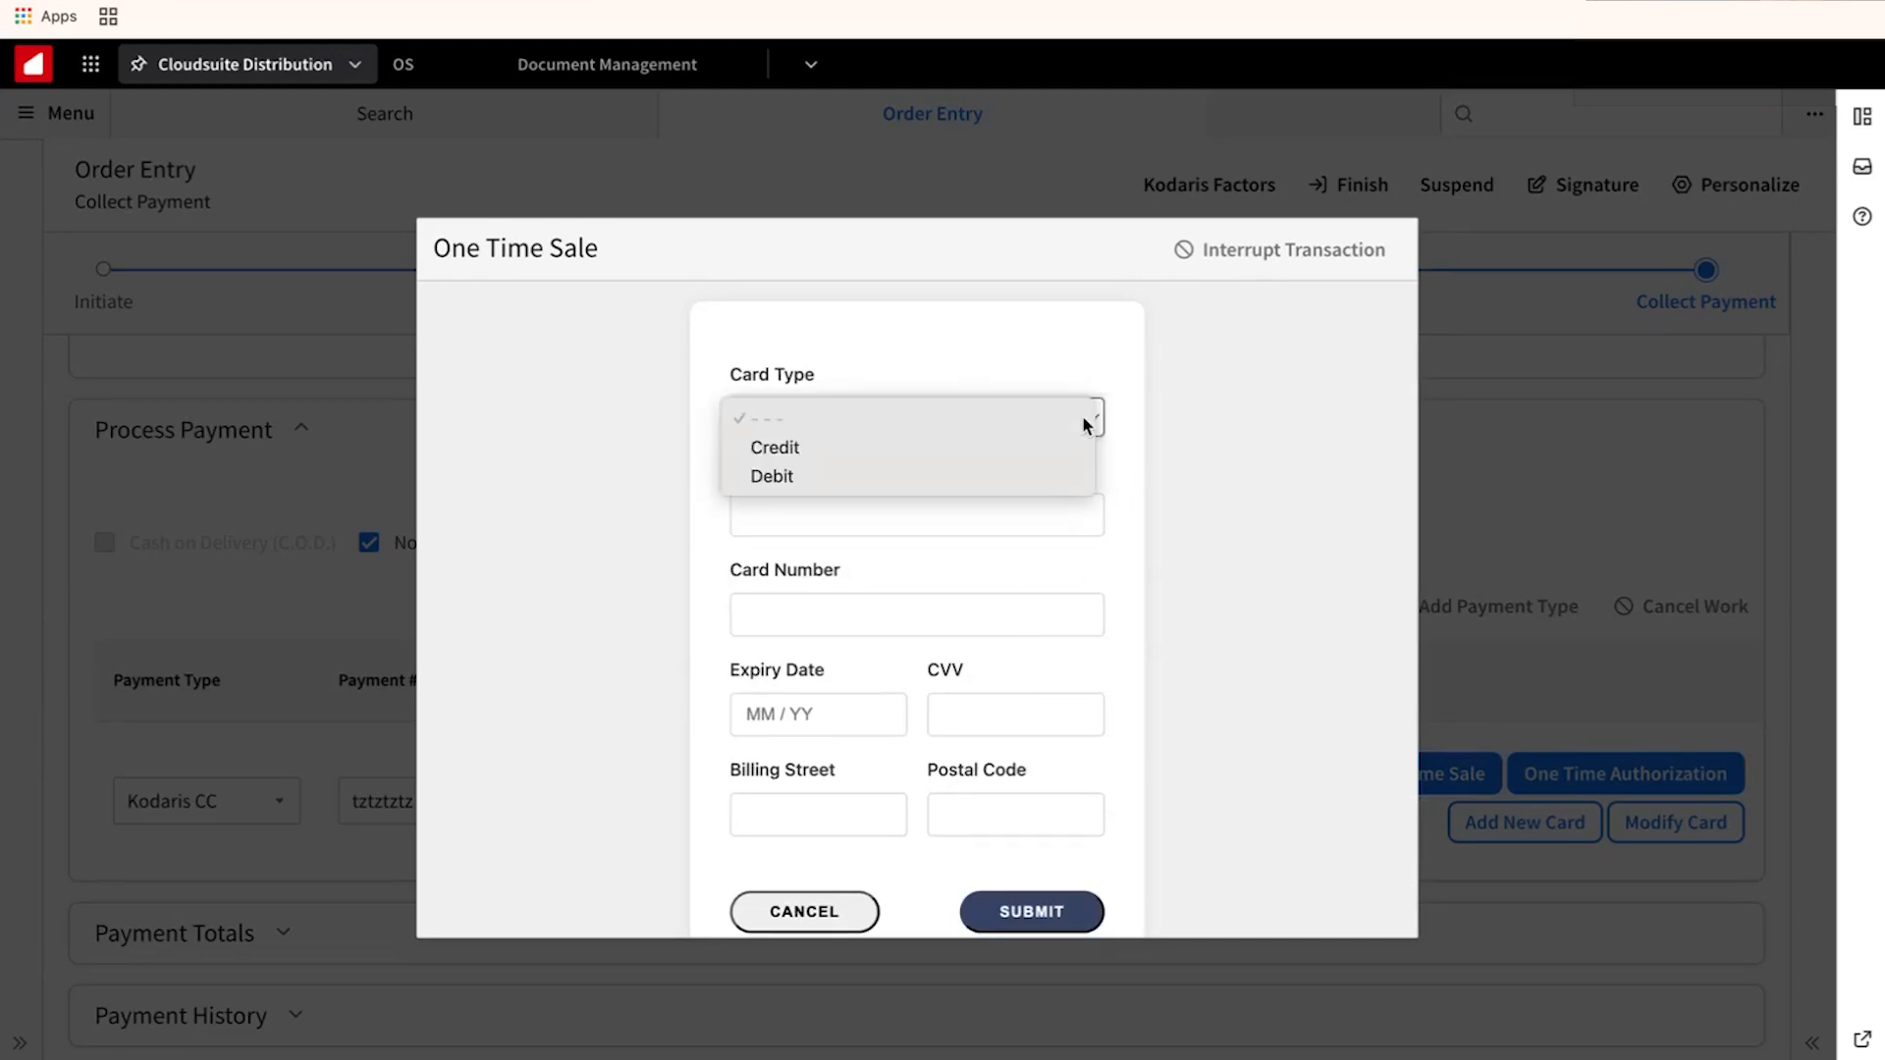
click(1026, 445)
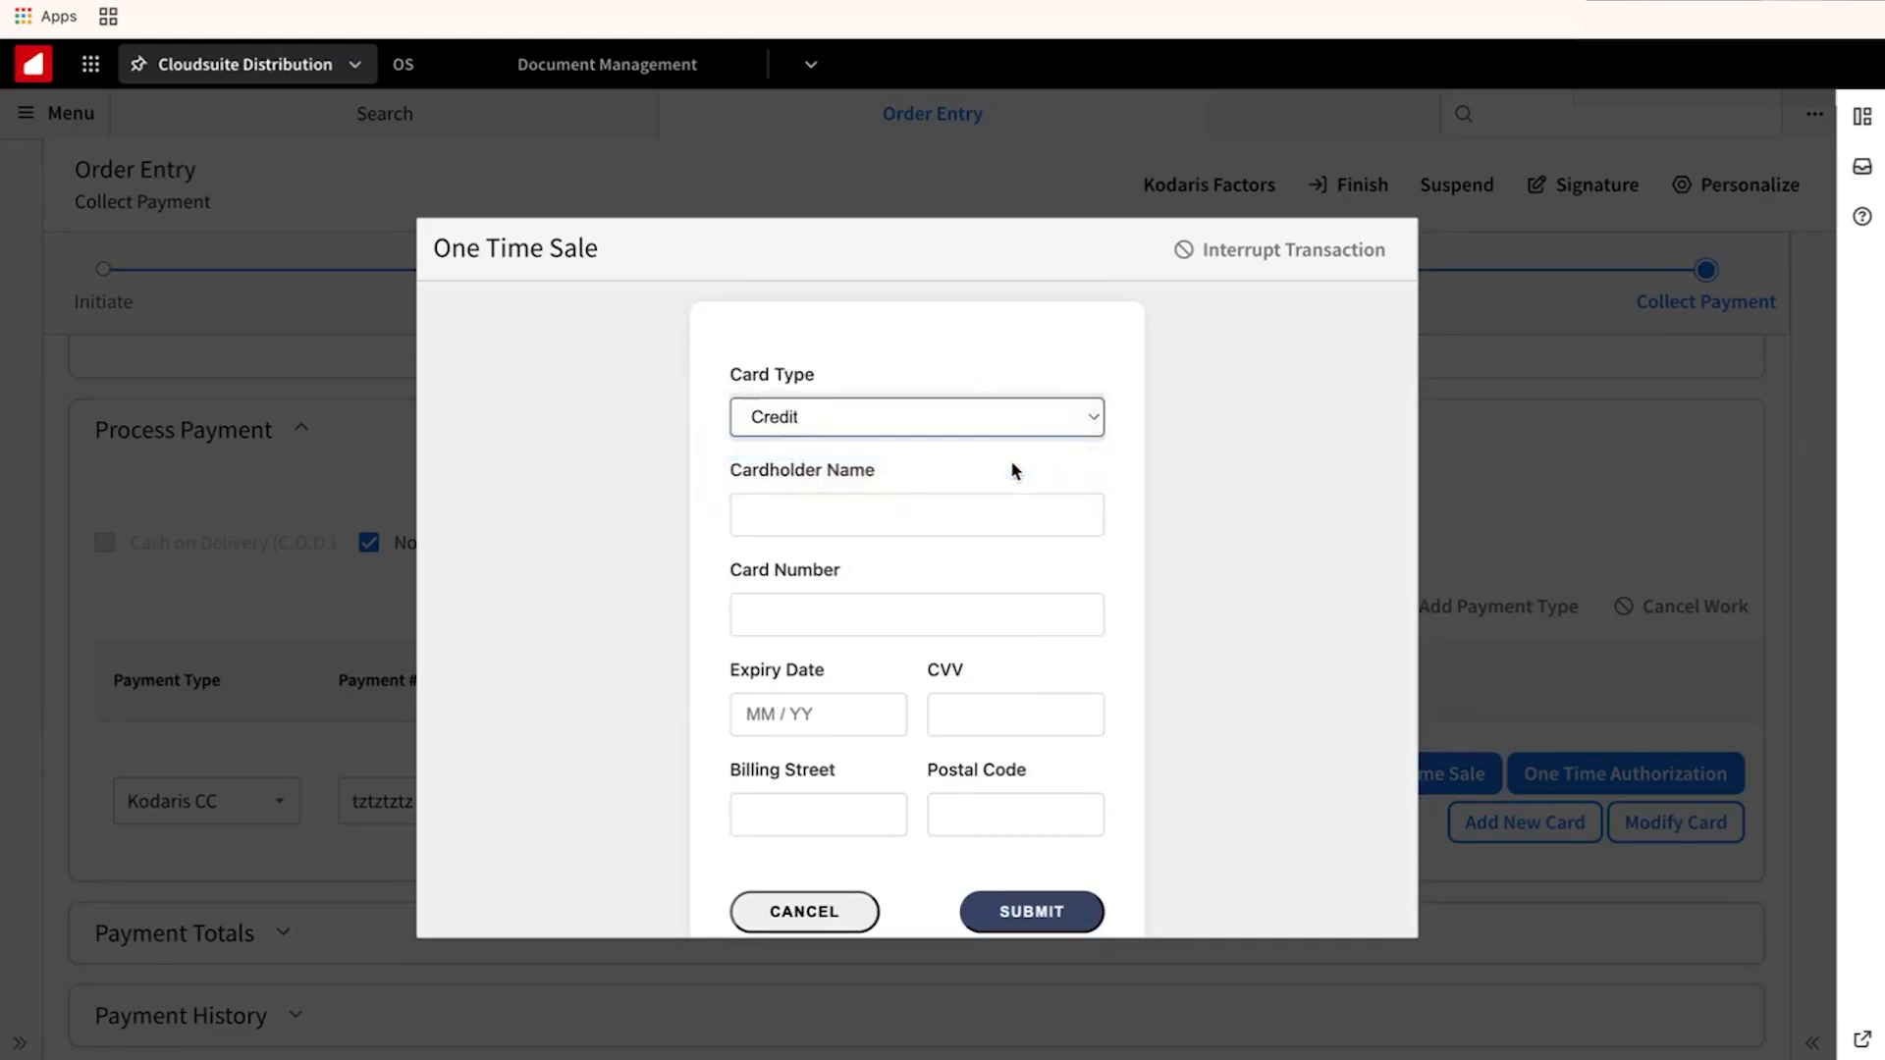
Enter the cardholder name, card number, expiry date and security code.
click(955, 513)
text(Mike)
key(Tab)
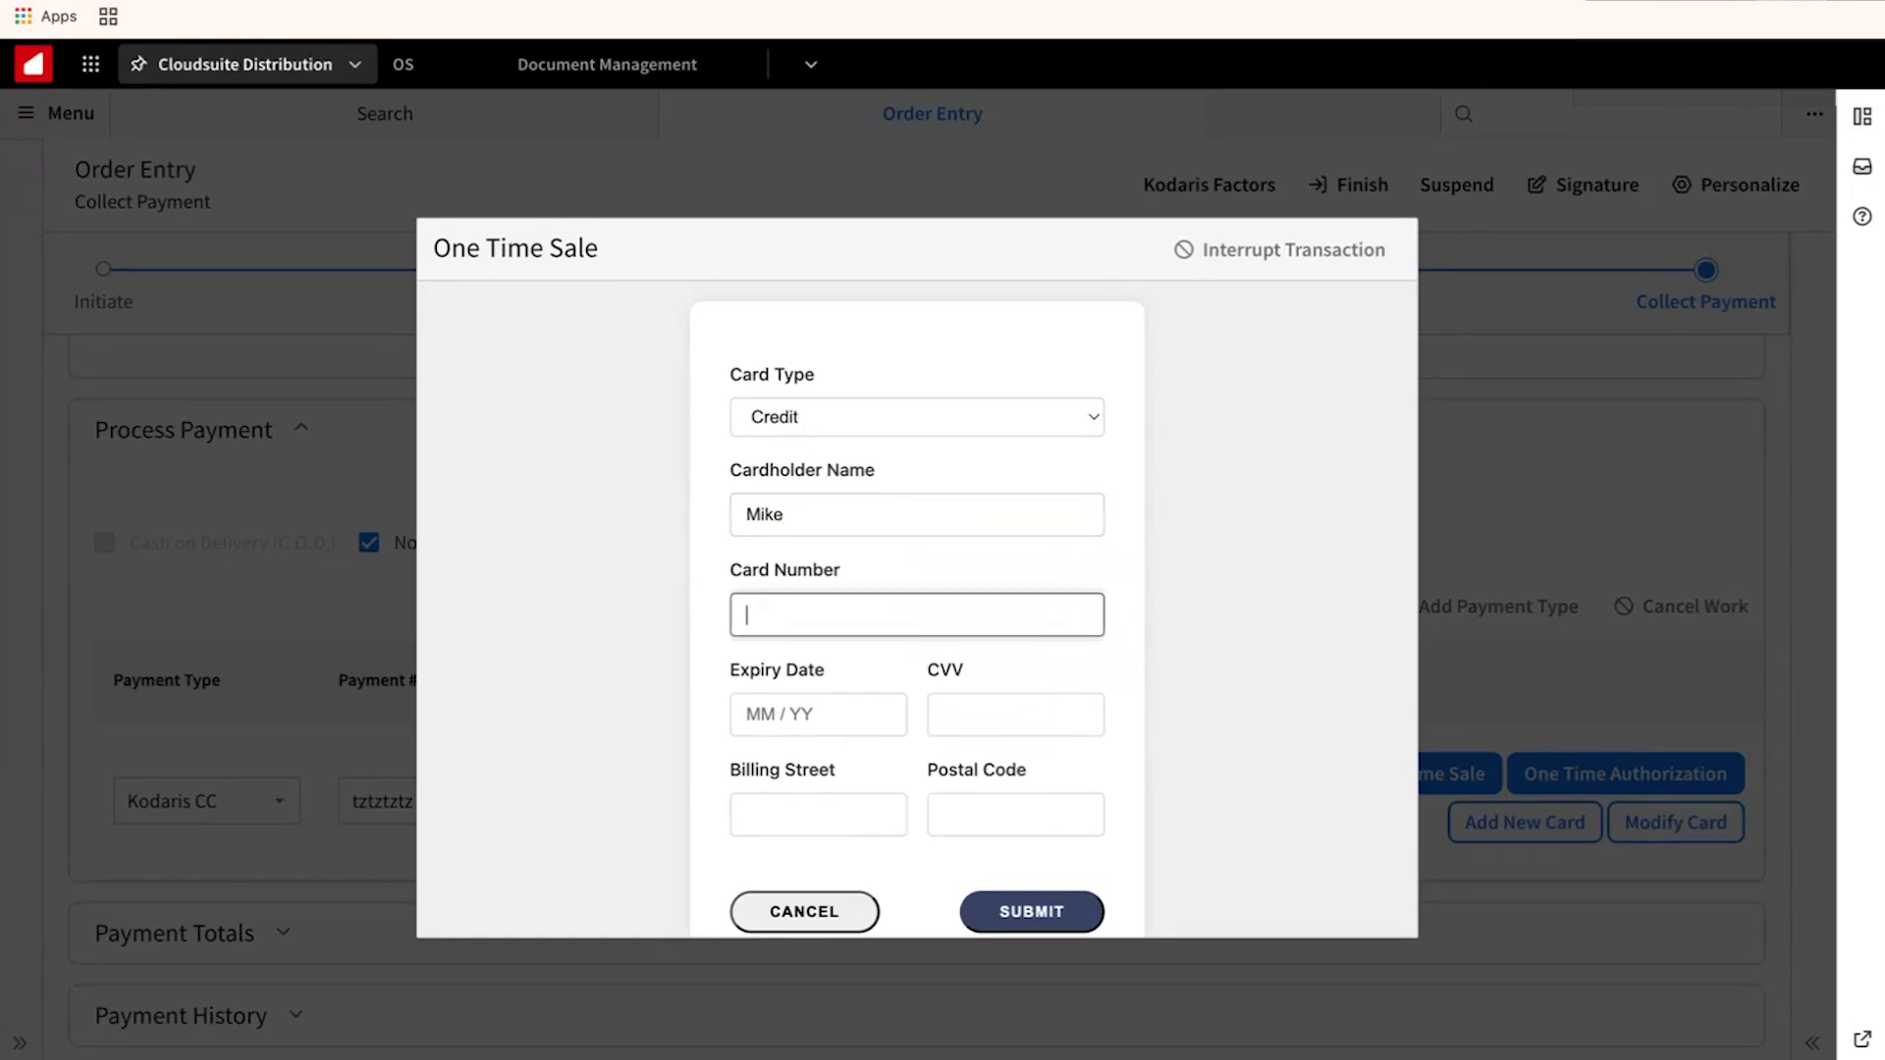
text(4242 4242)
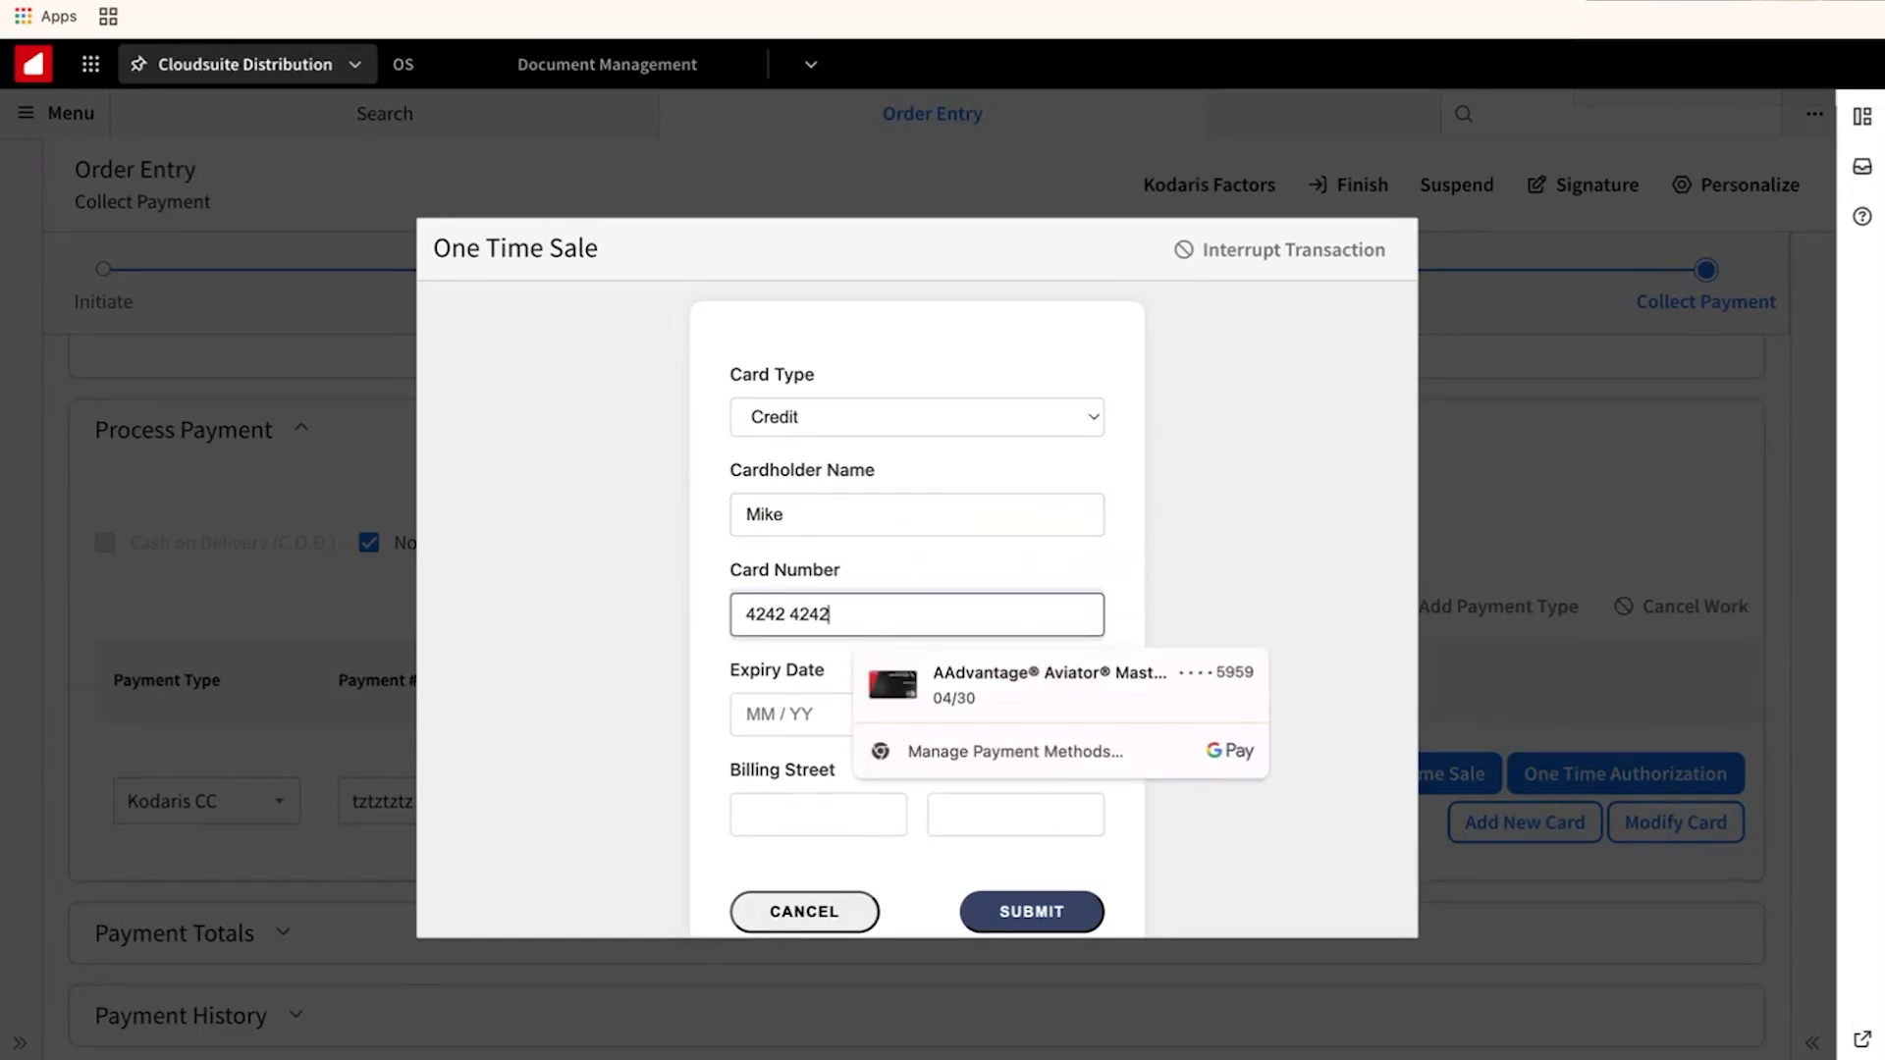
text( 4242 4242)
key(Tab)
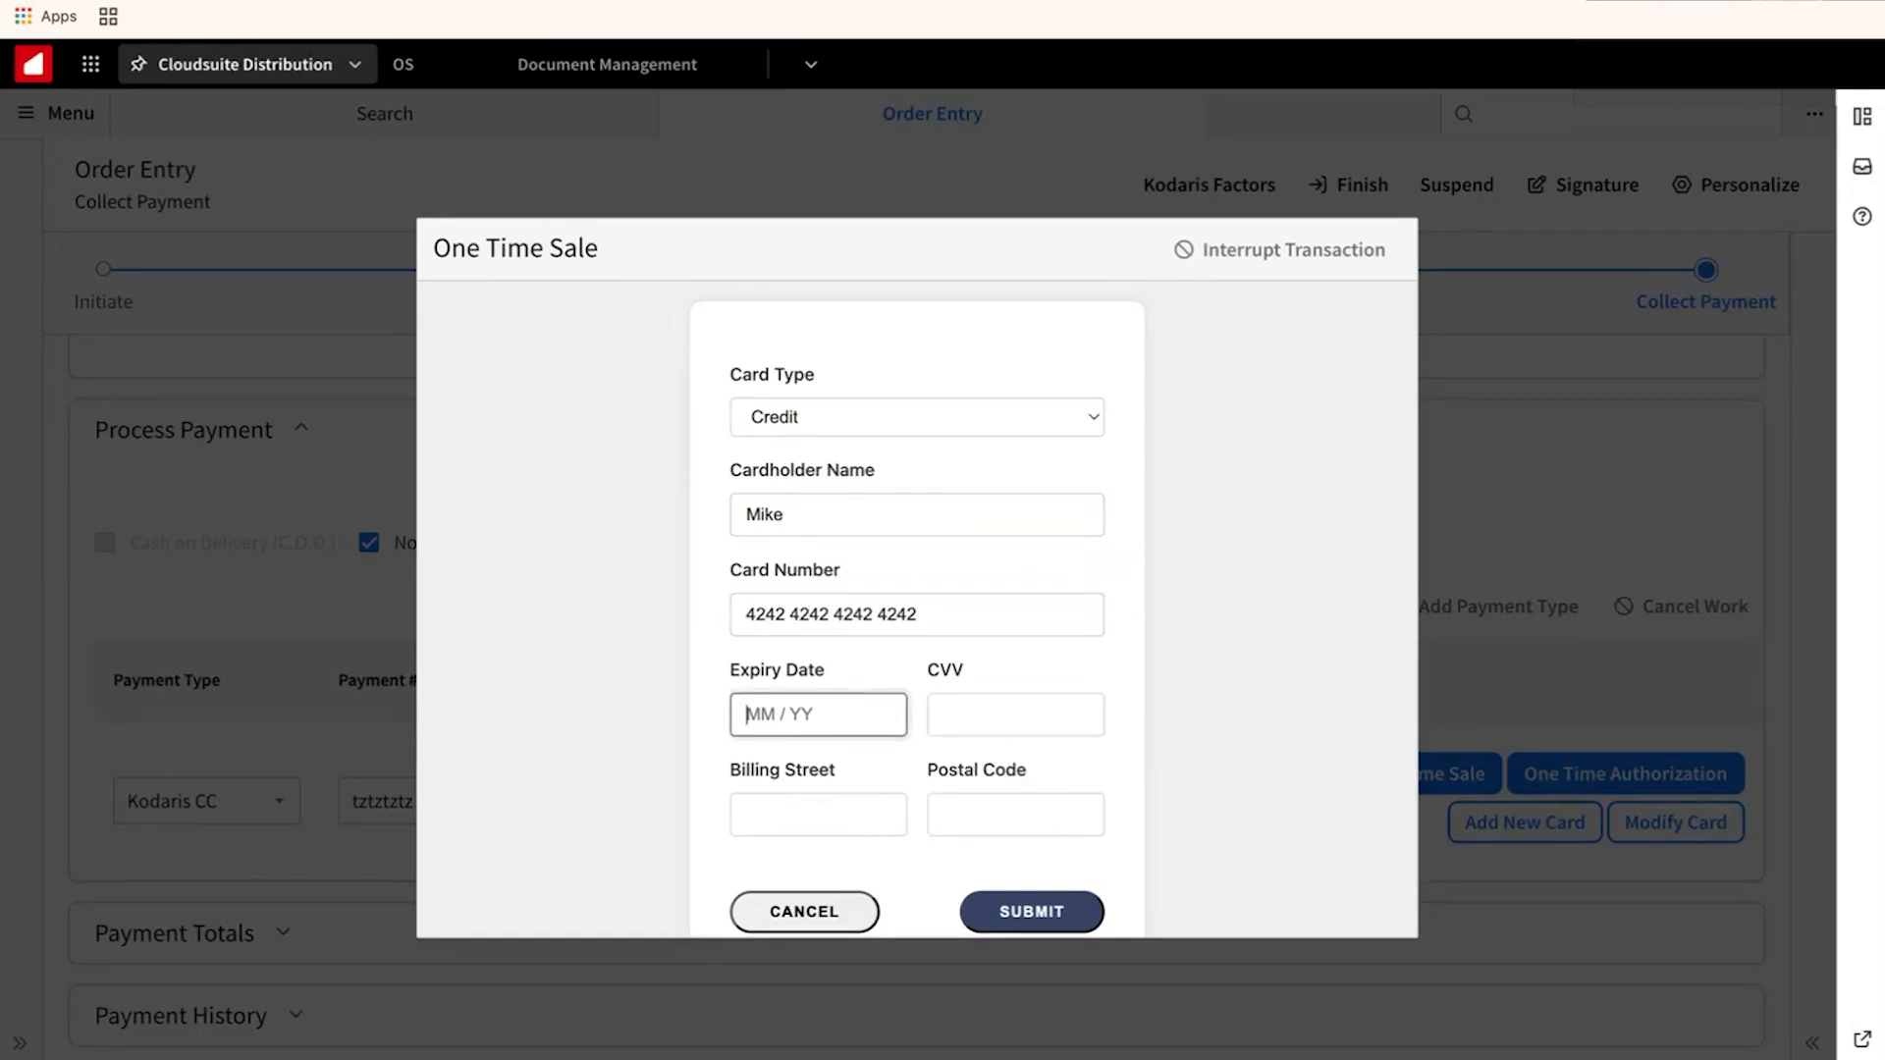
text(1225)
key(Tab)
text(123)
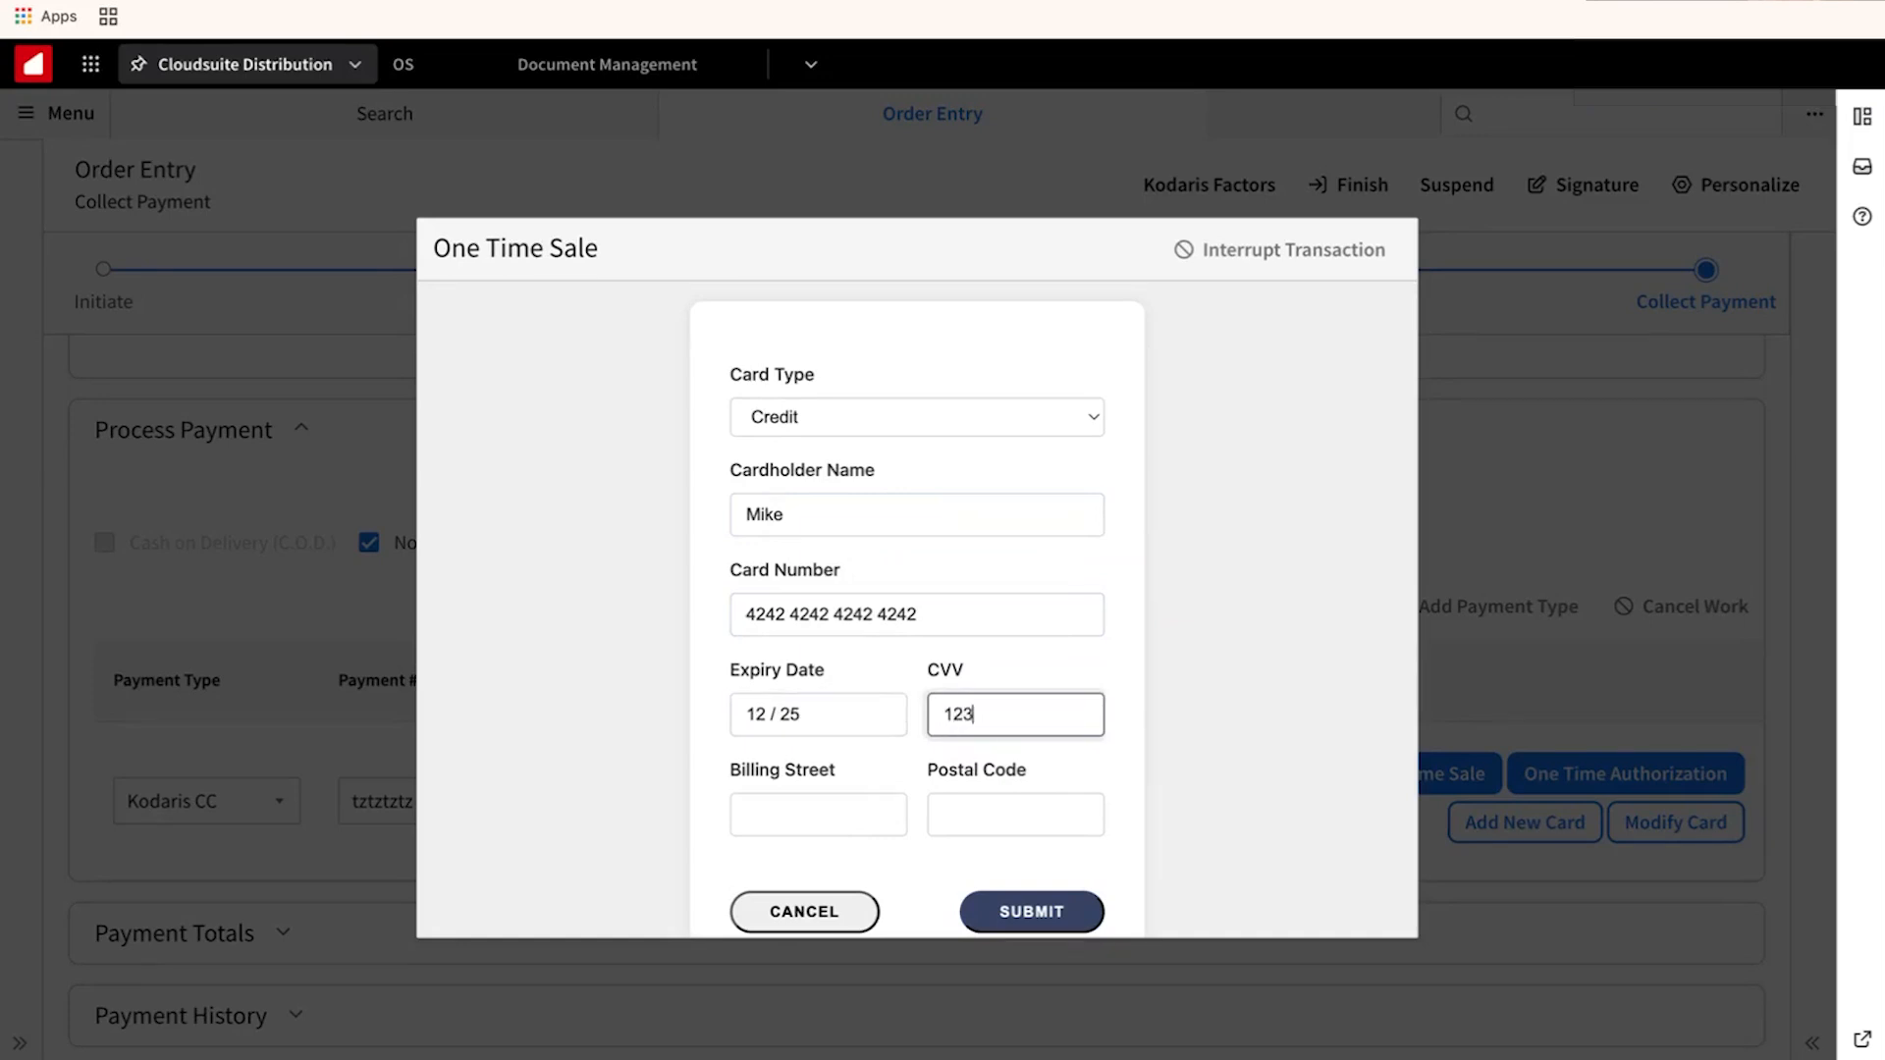
Fill in the billing street and postal code, then submit the 13.74 card sale.
key(Tab)
text(123)
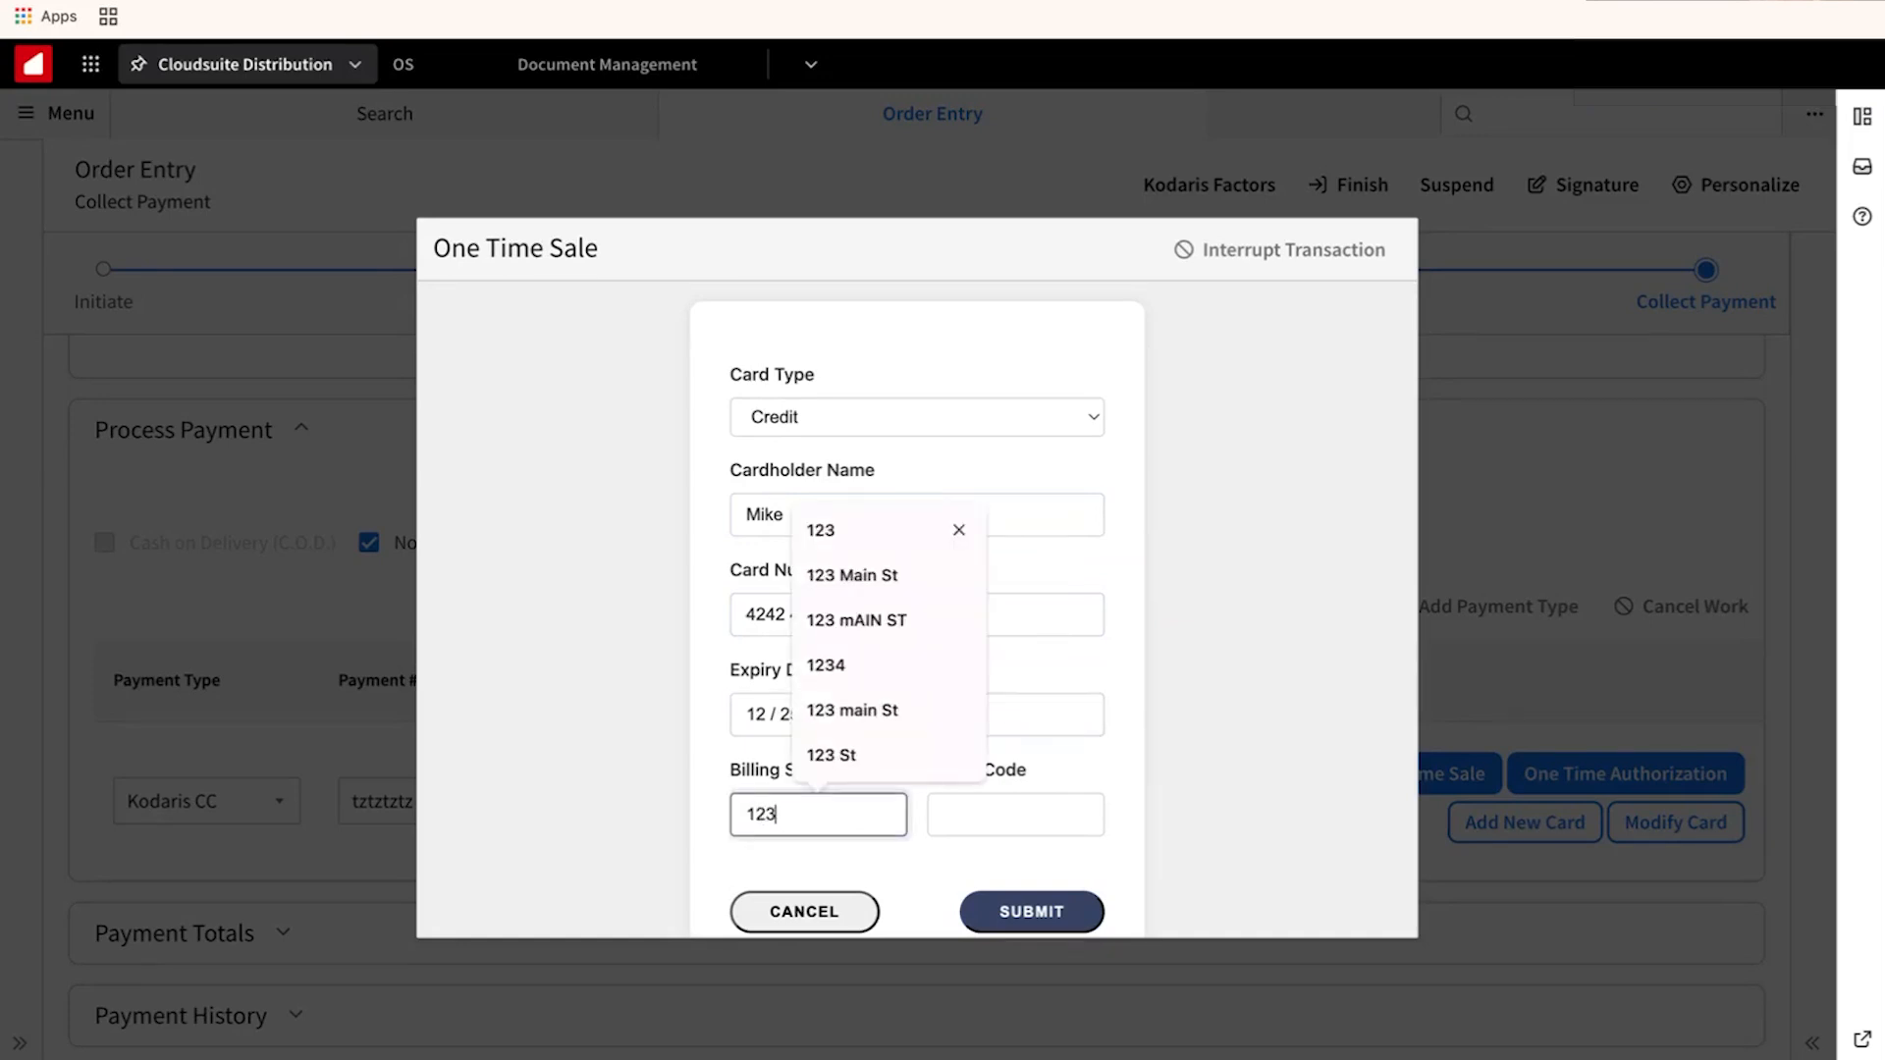
click(888, 579)
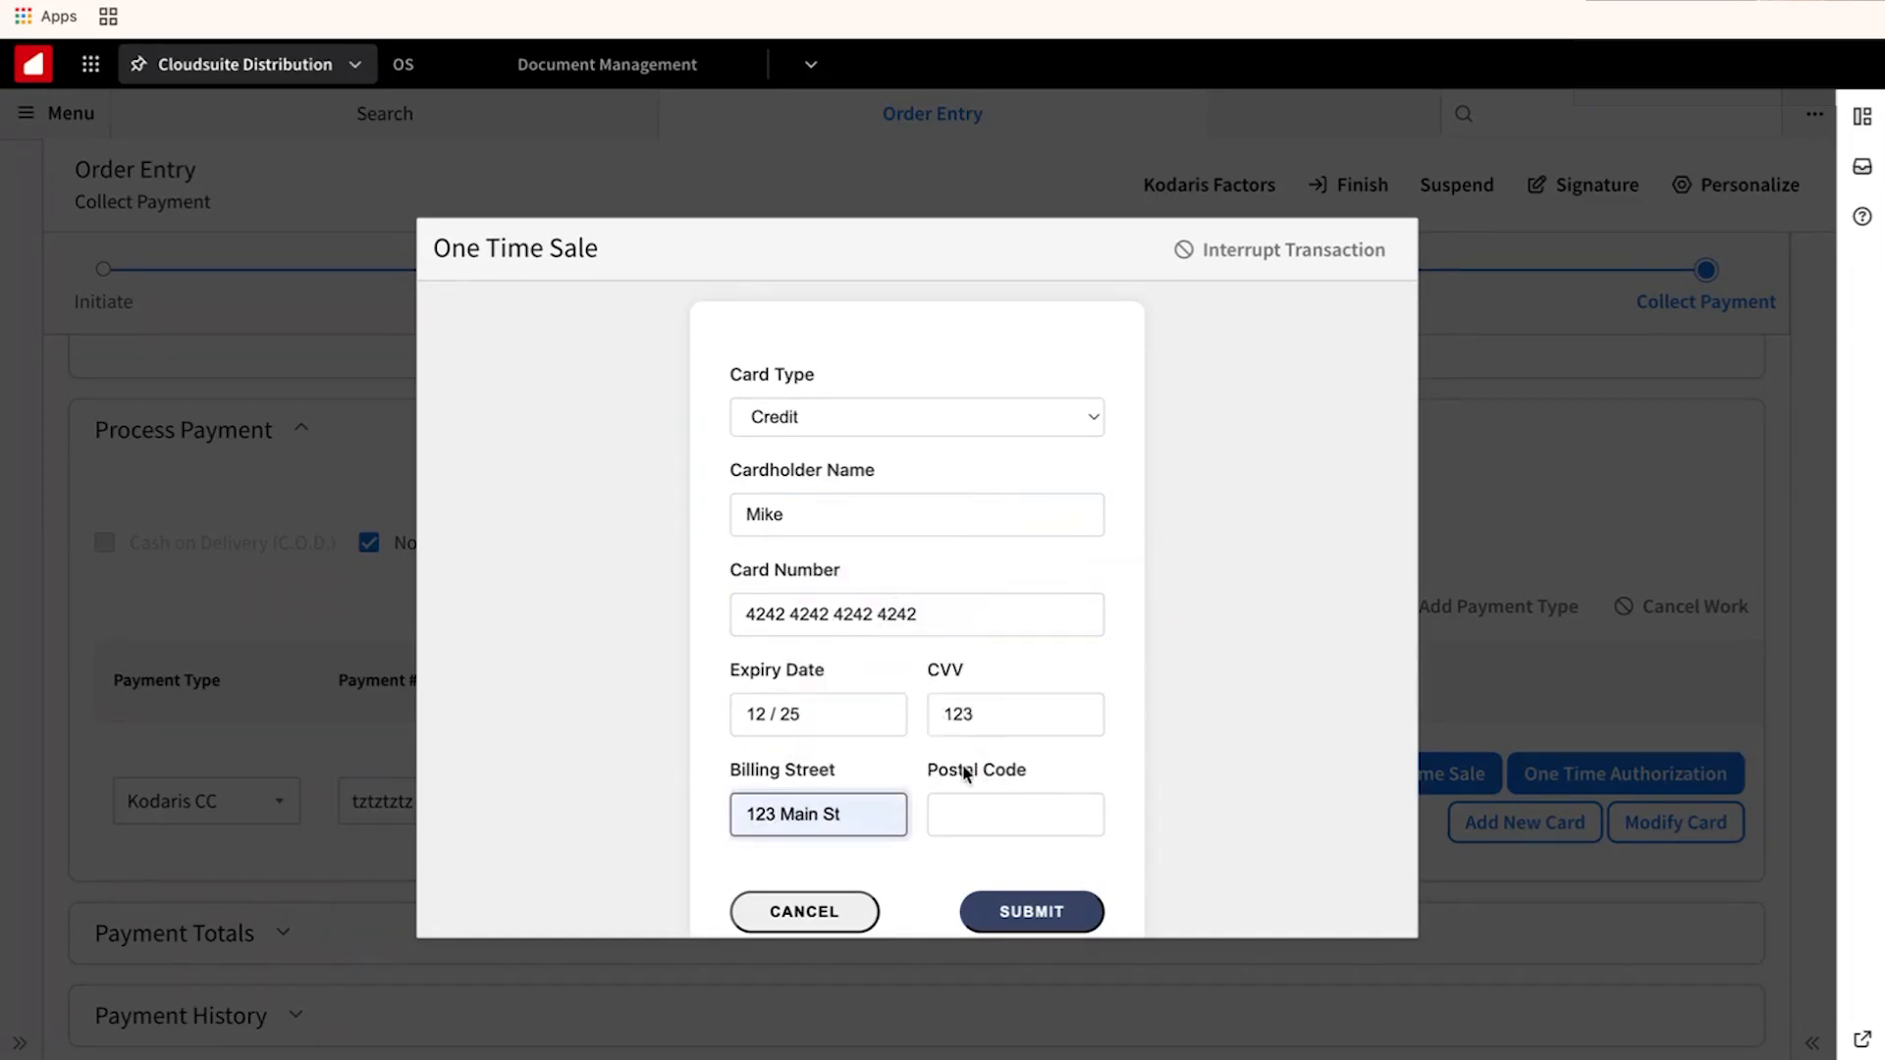
click(963, 803)
text(19460)
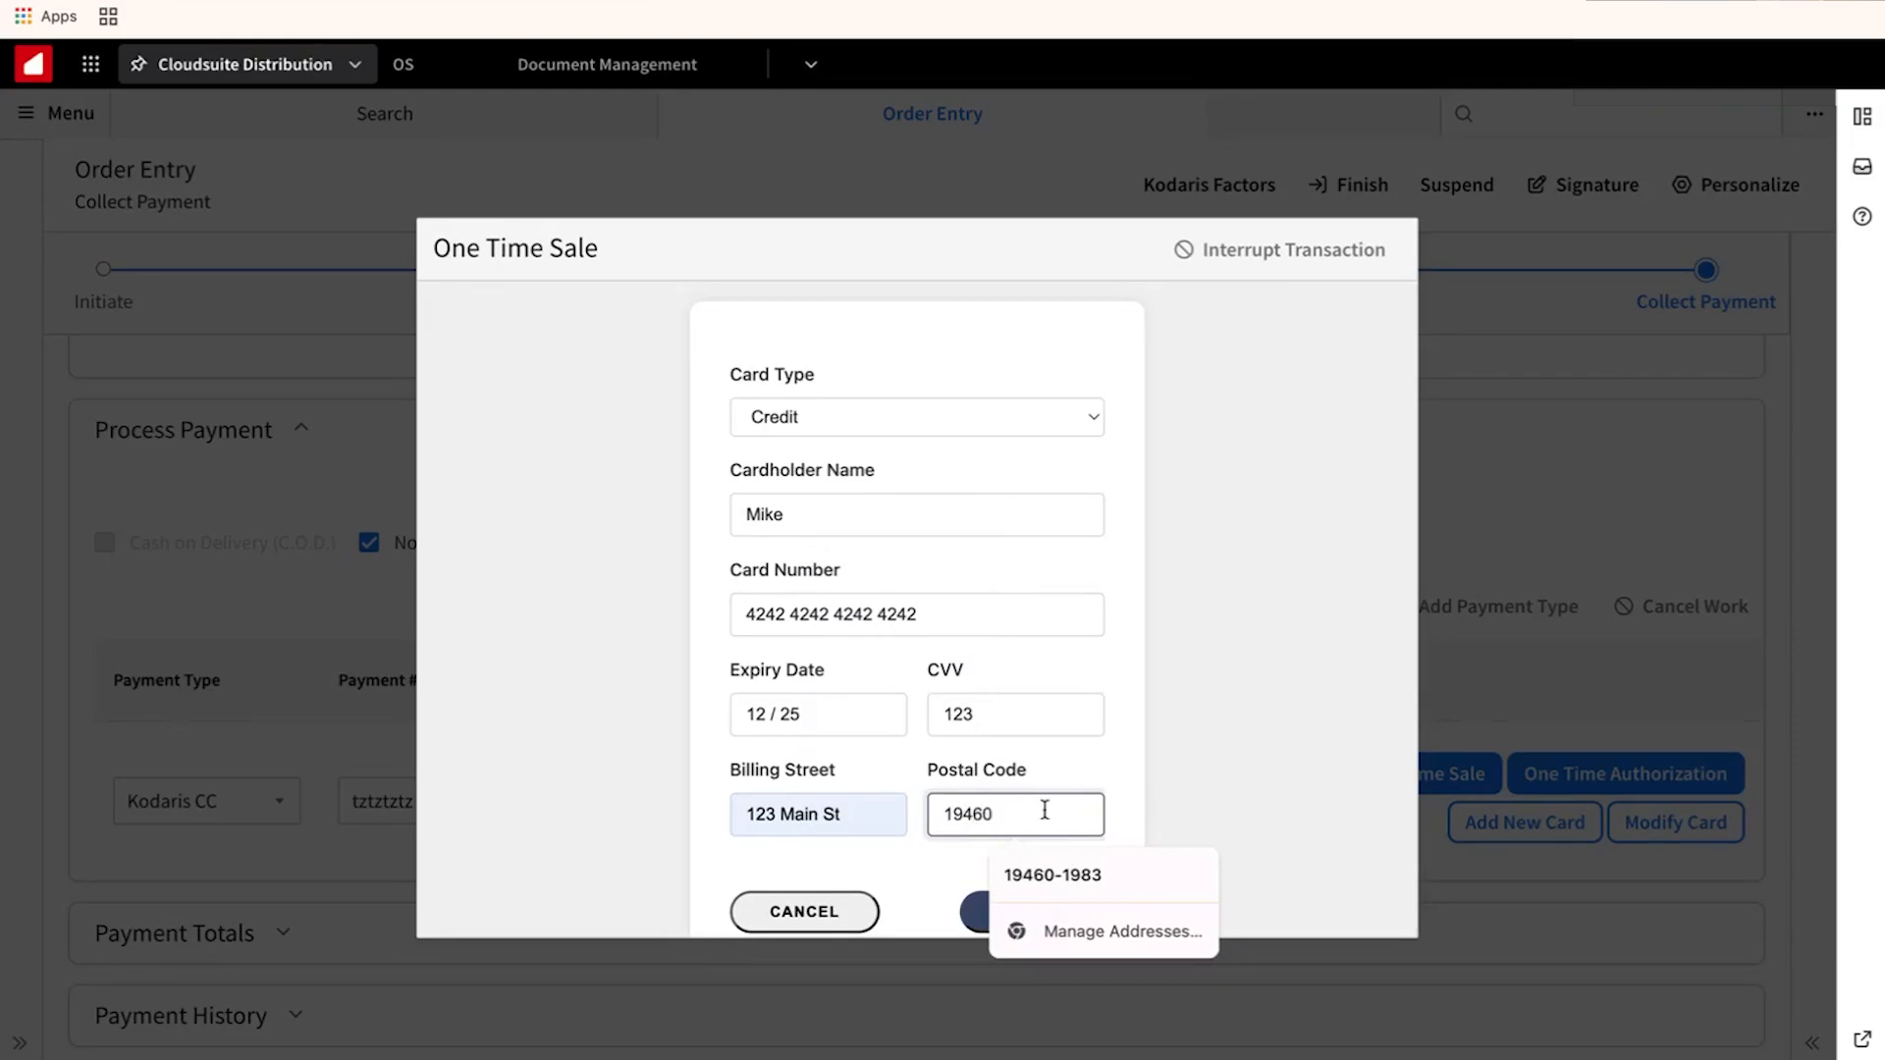
click(1129, 801)
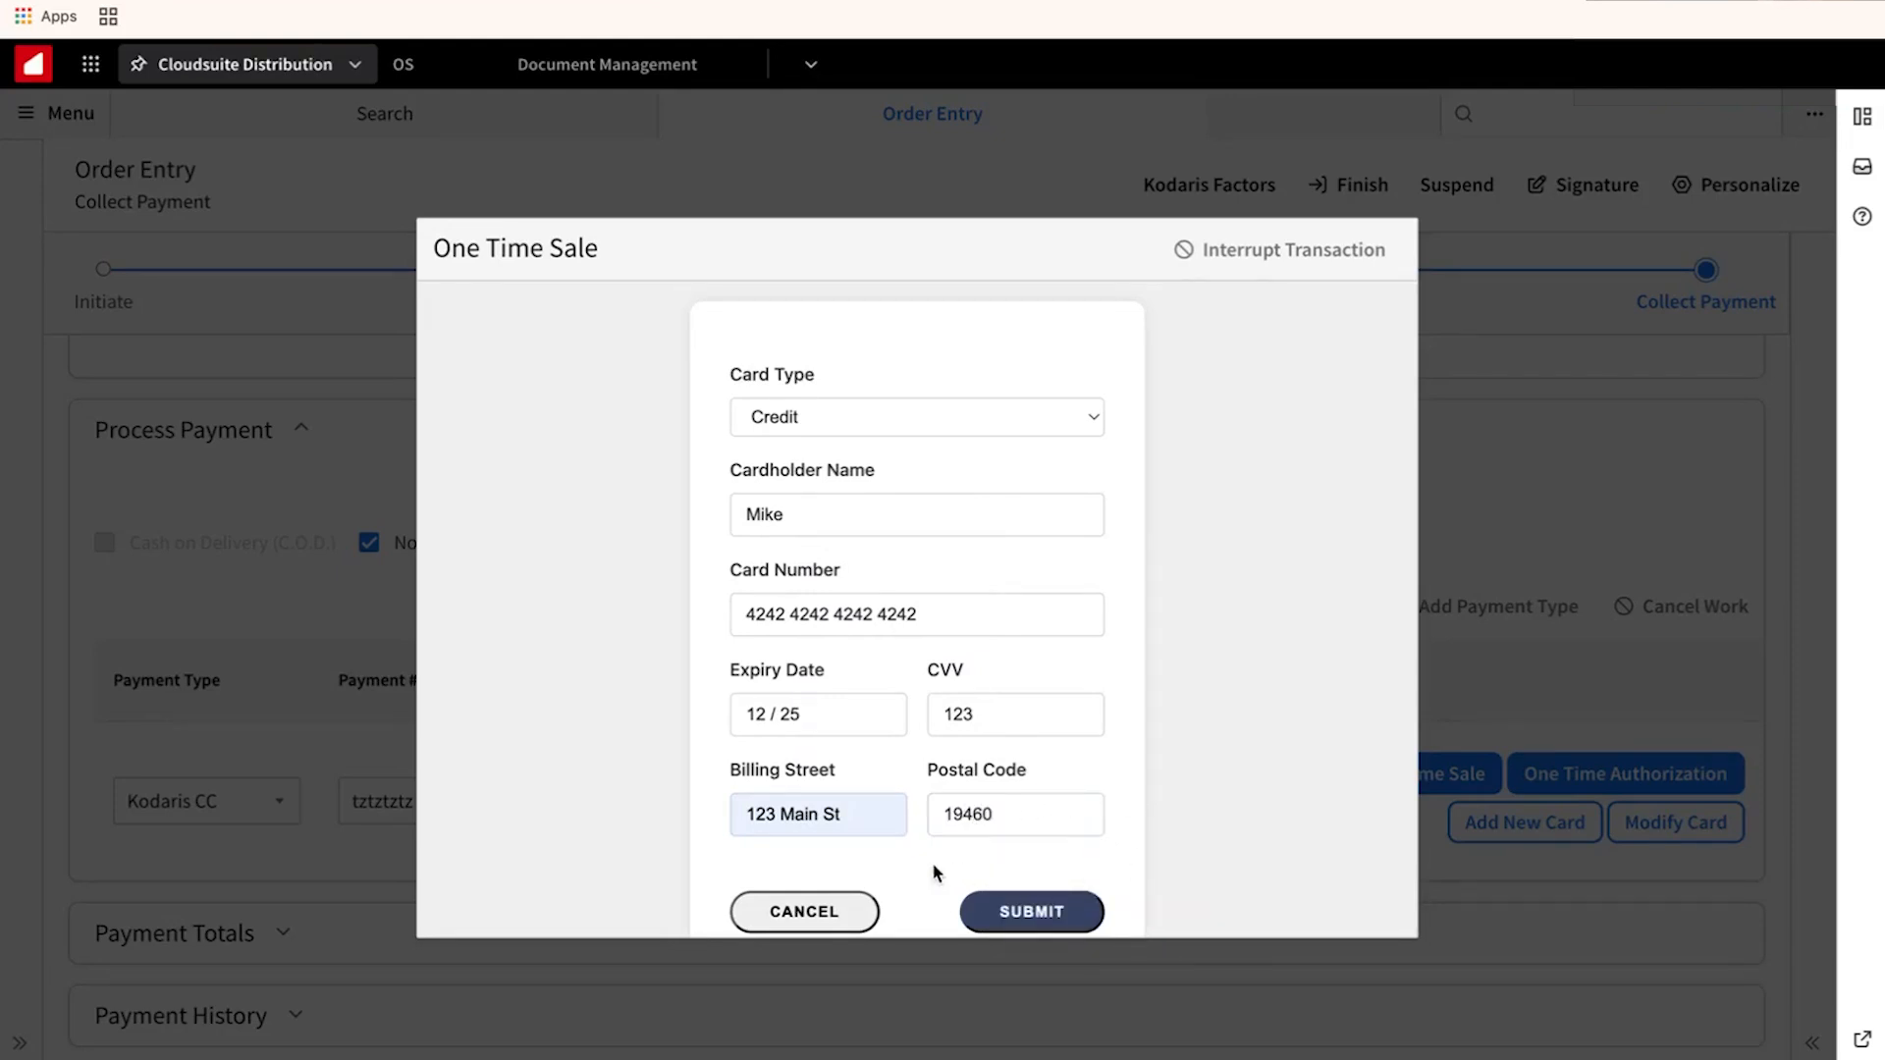
click(1046, 916)
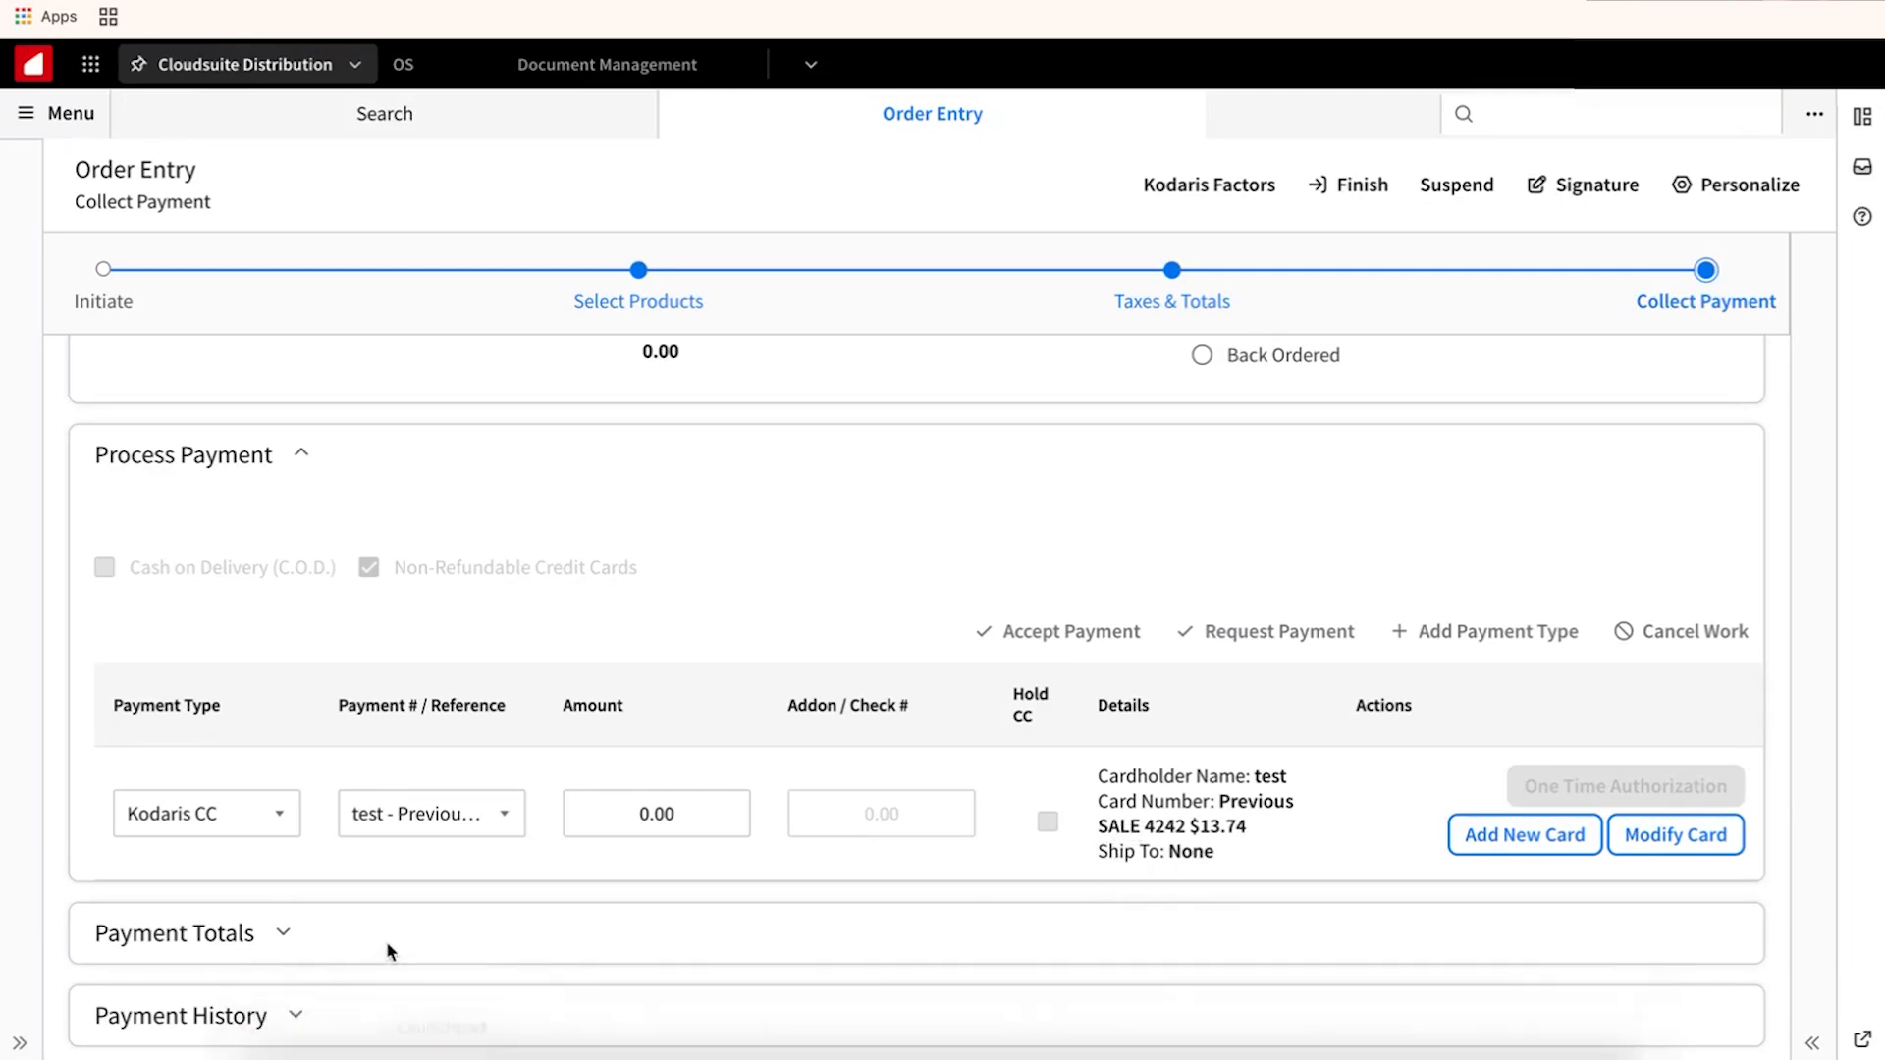
Review the $13.74 non-refundable sale in Payment History and its authorization details.
click(292, 1024)
scroll(557, 945, down, 3)
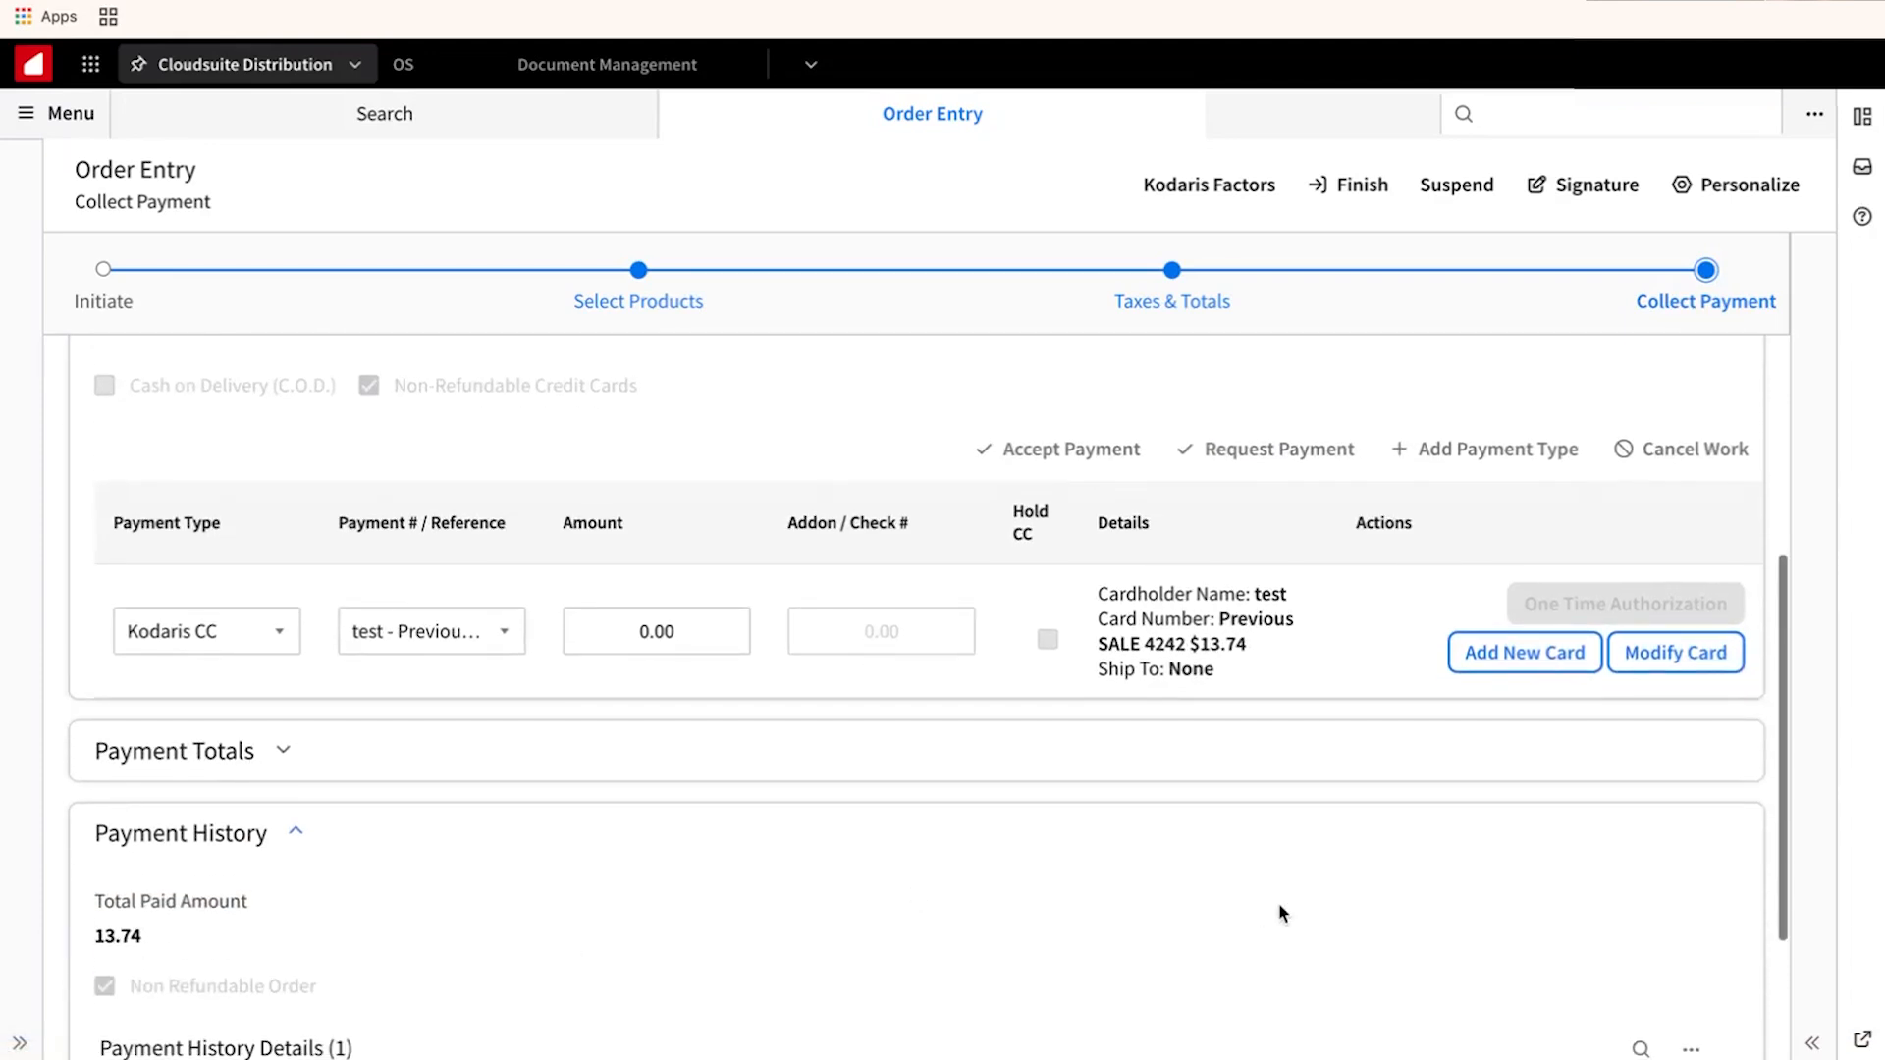
scroll(1660, 870, down, 2)
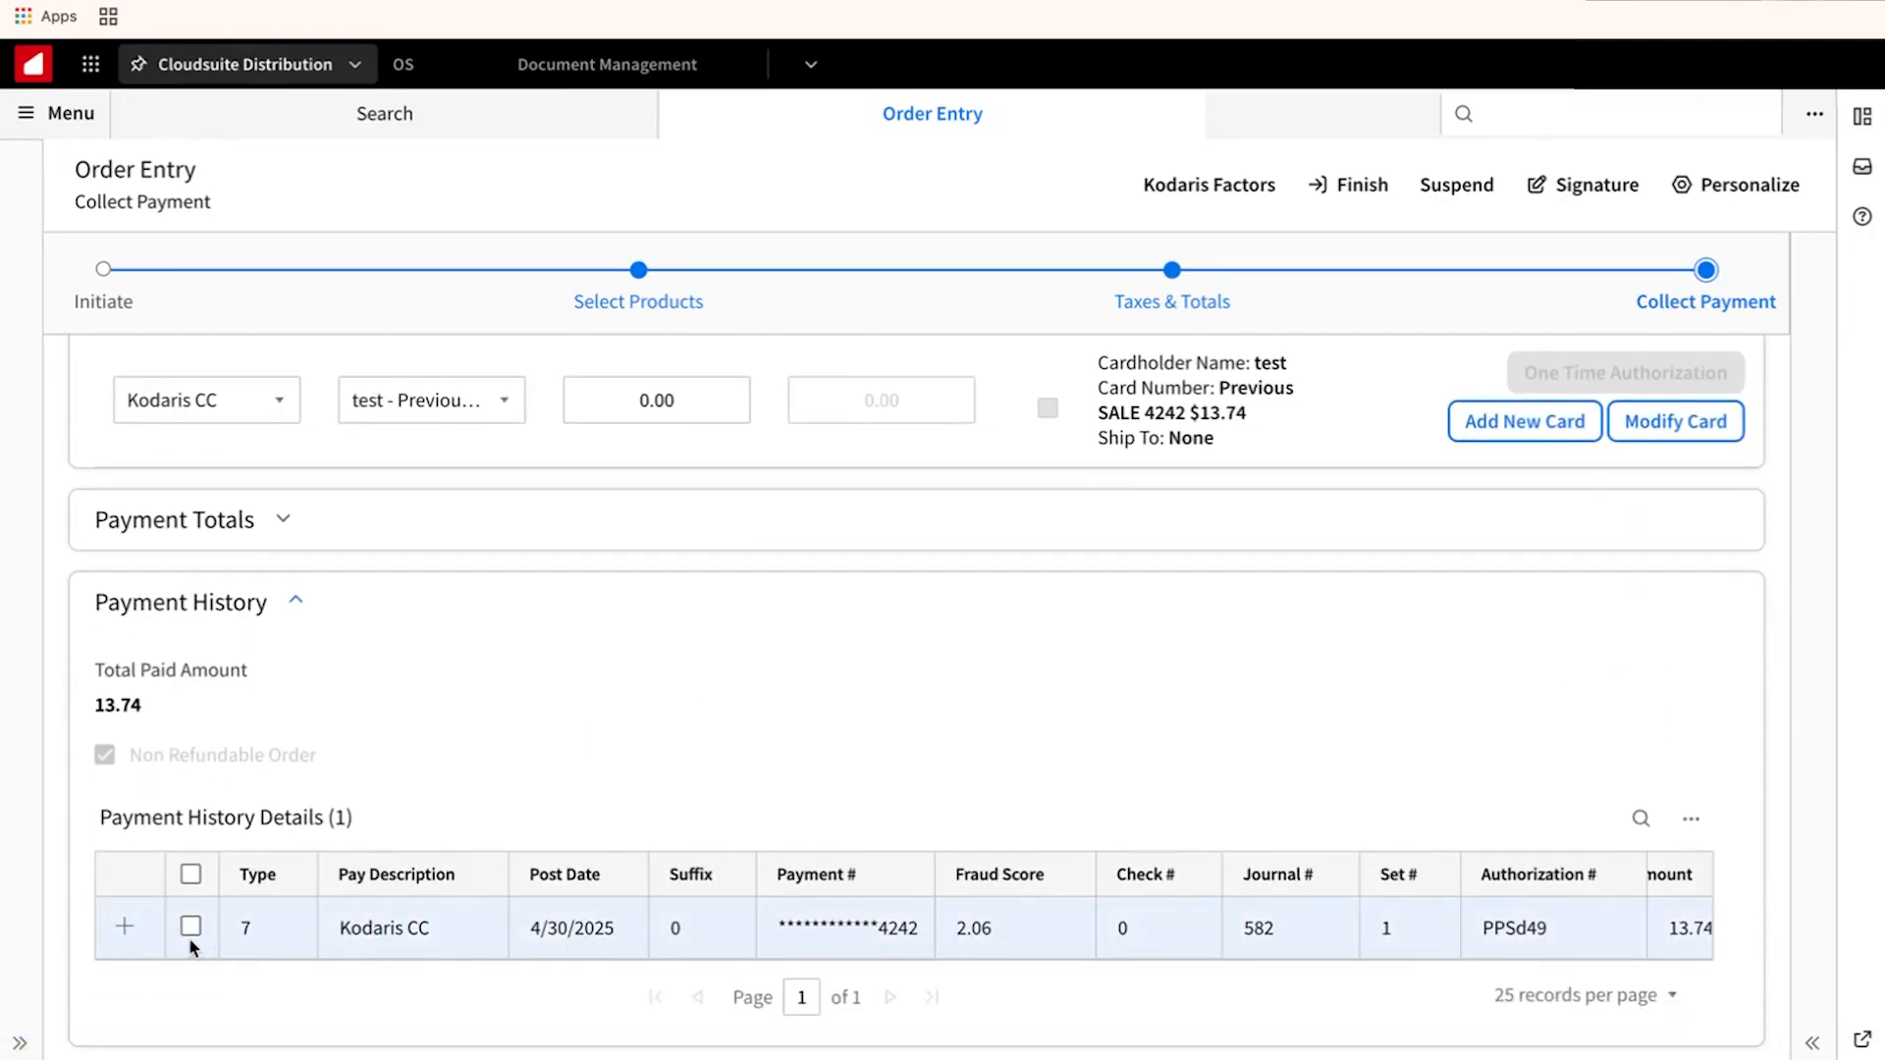
click(126, 927)
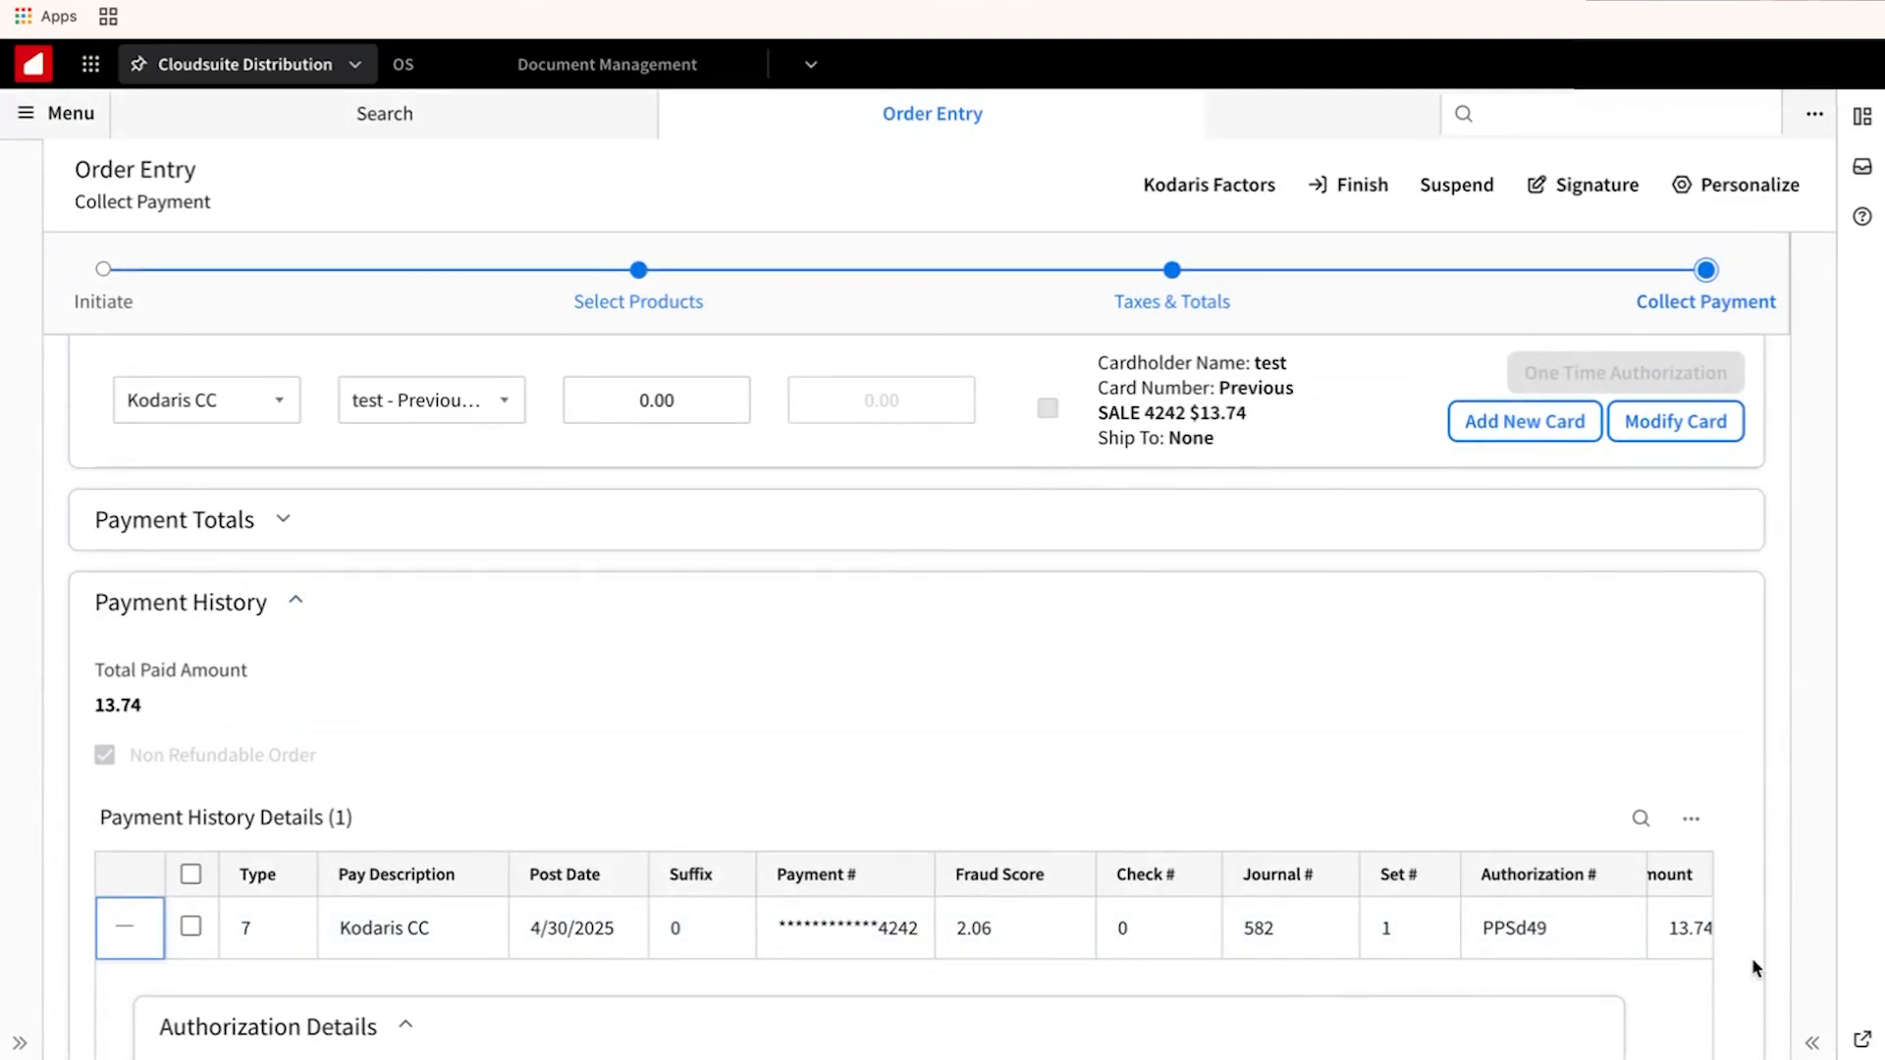
scroll(1752, 957, down, 1)
scroll(1744, 956, down, 5)
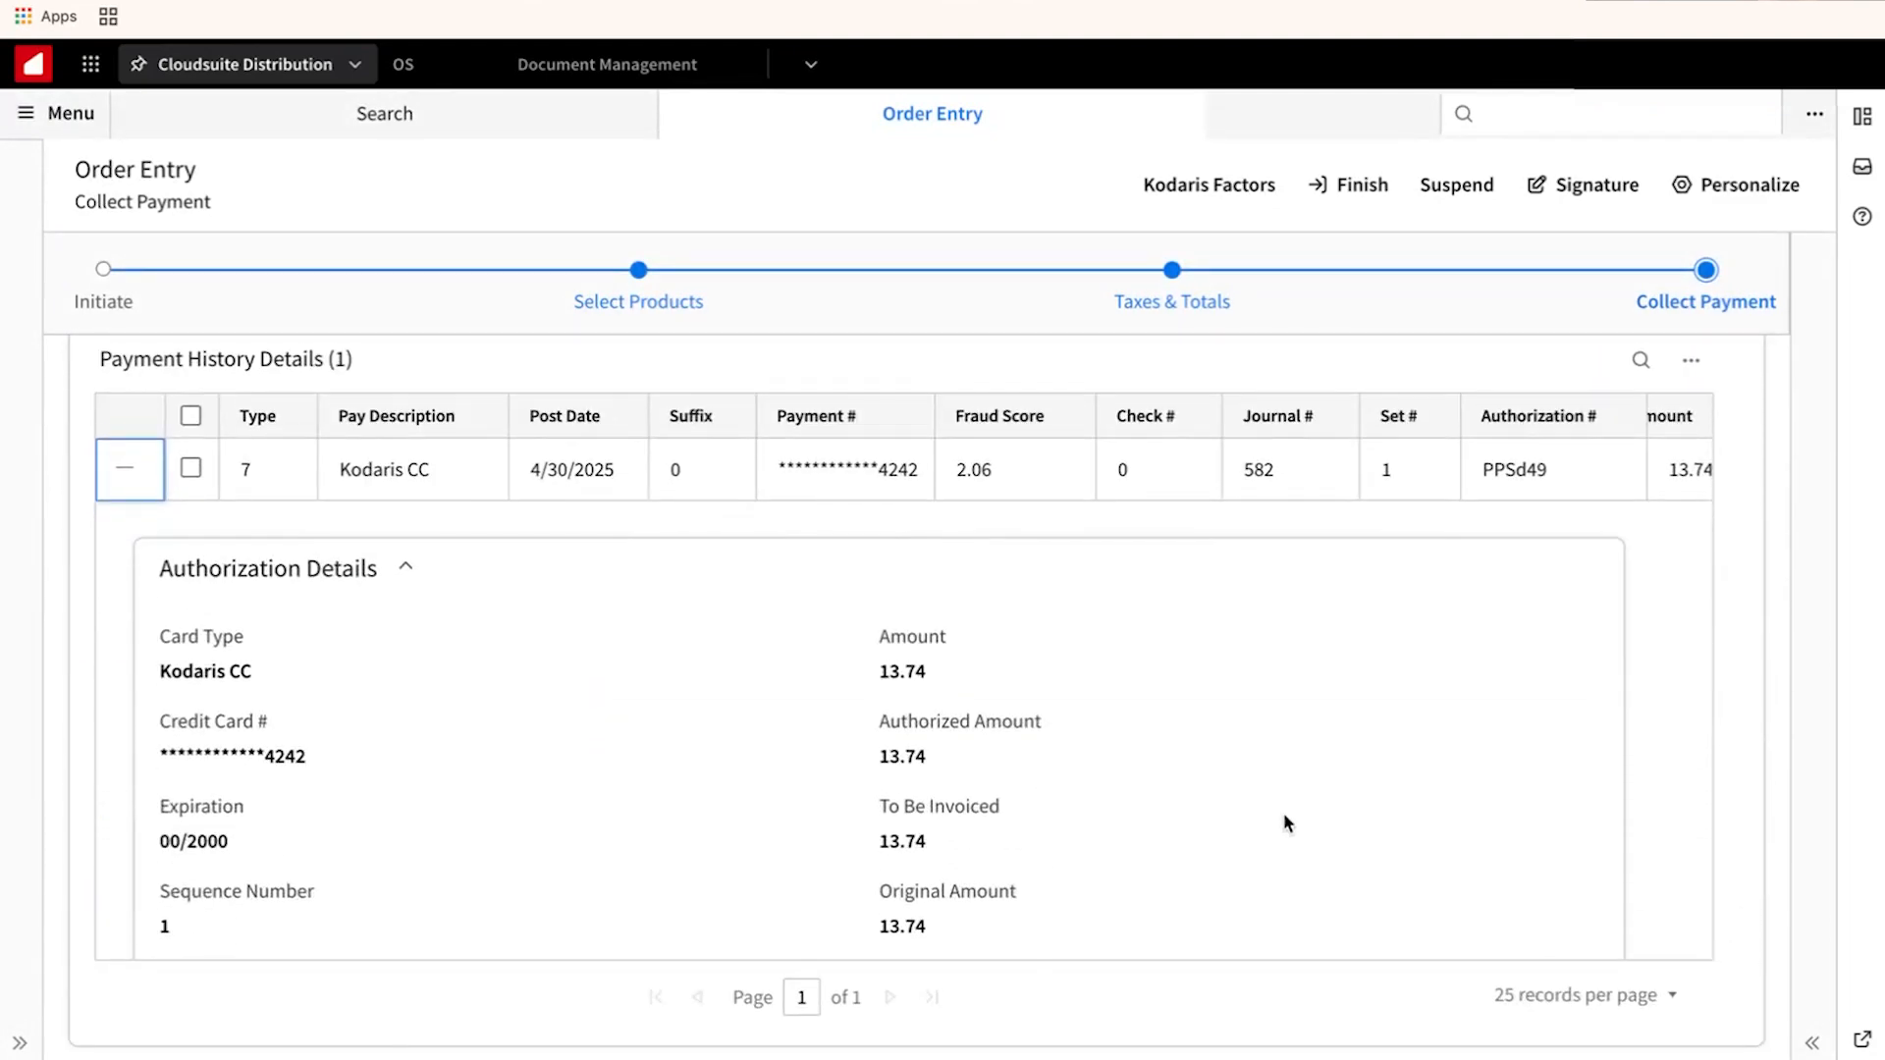
scroll(714, 758, down, 3)
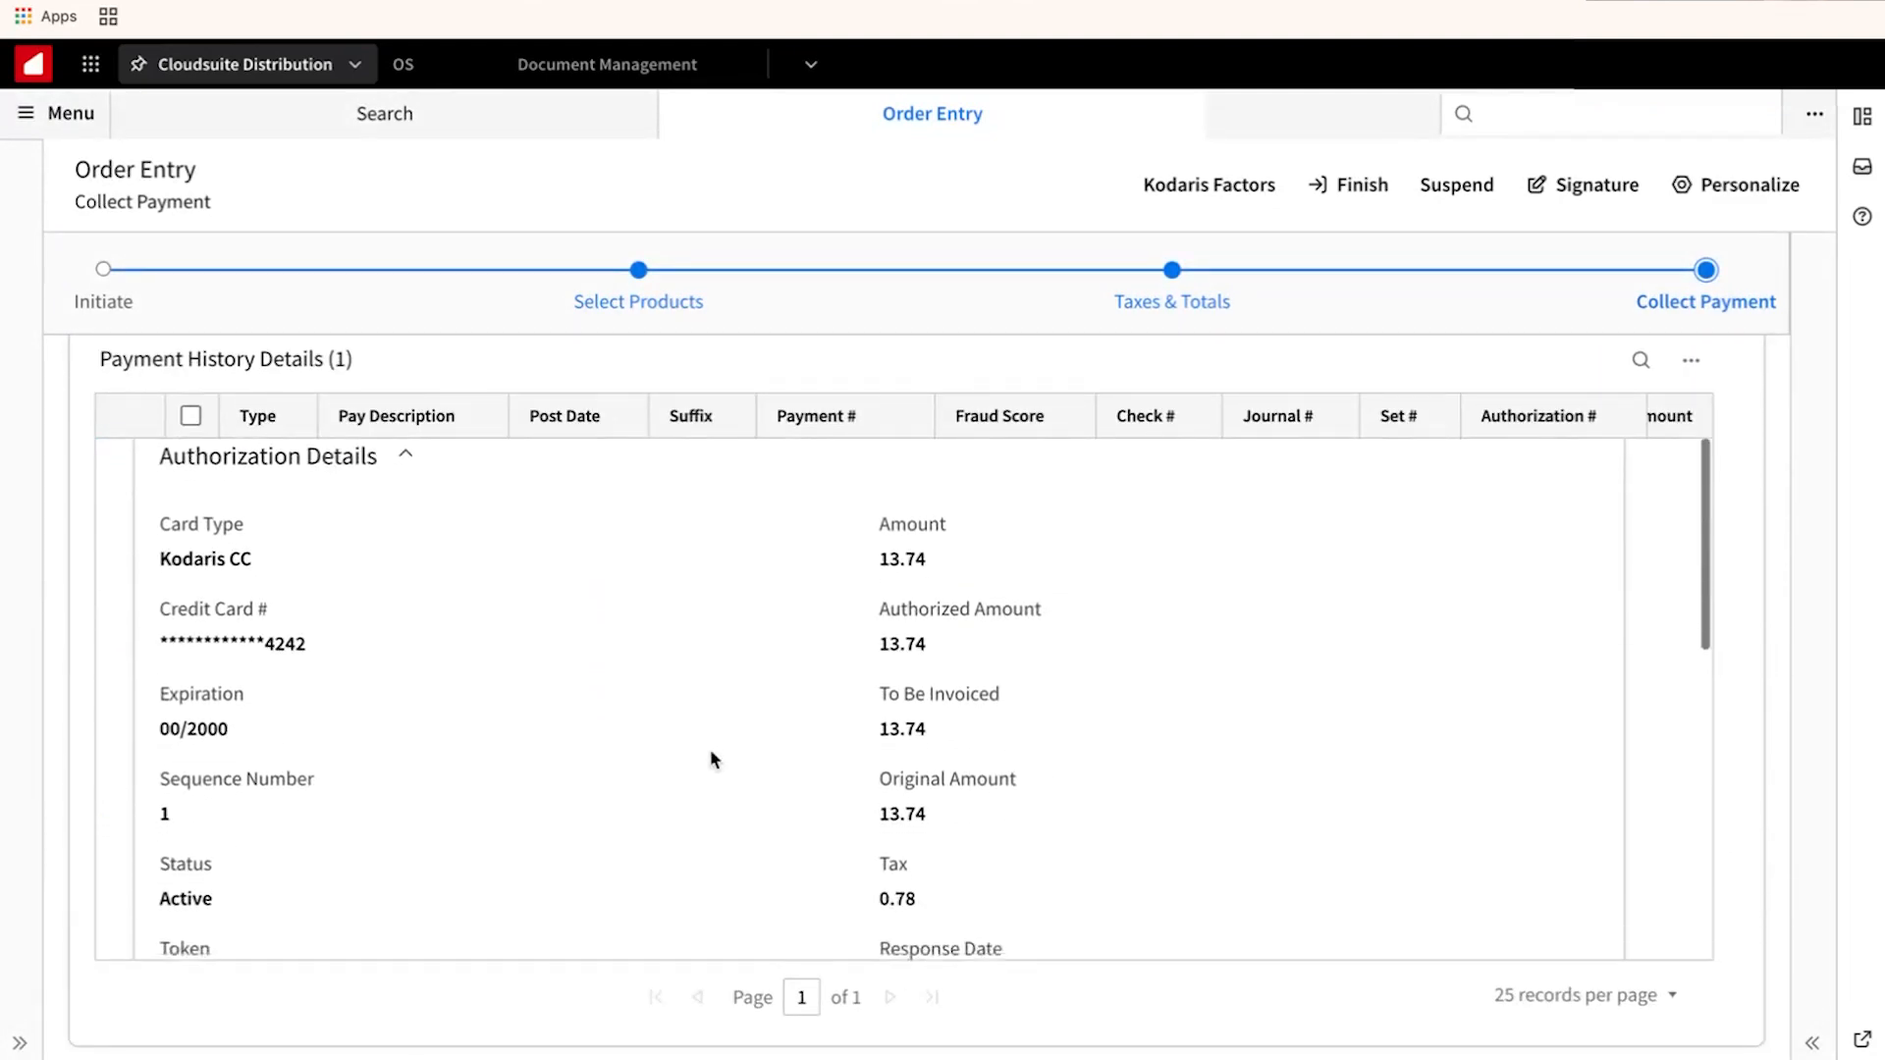
scroll(713, 758, down, 5)
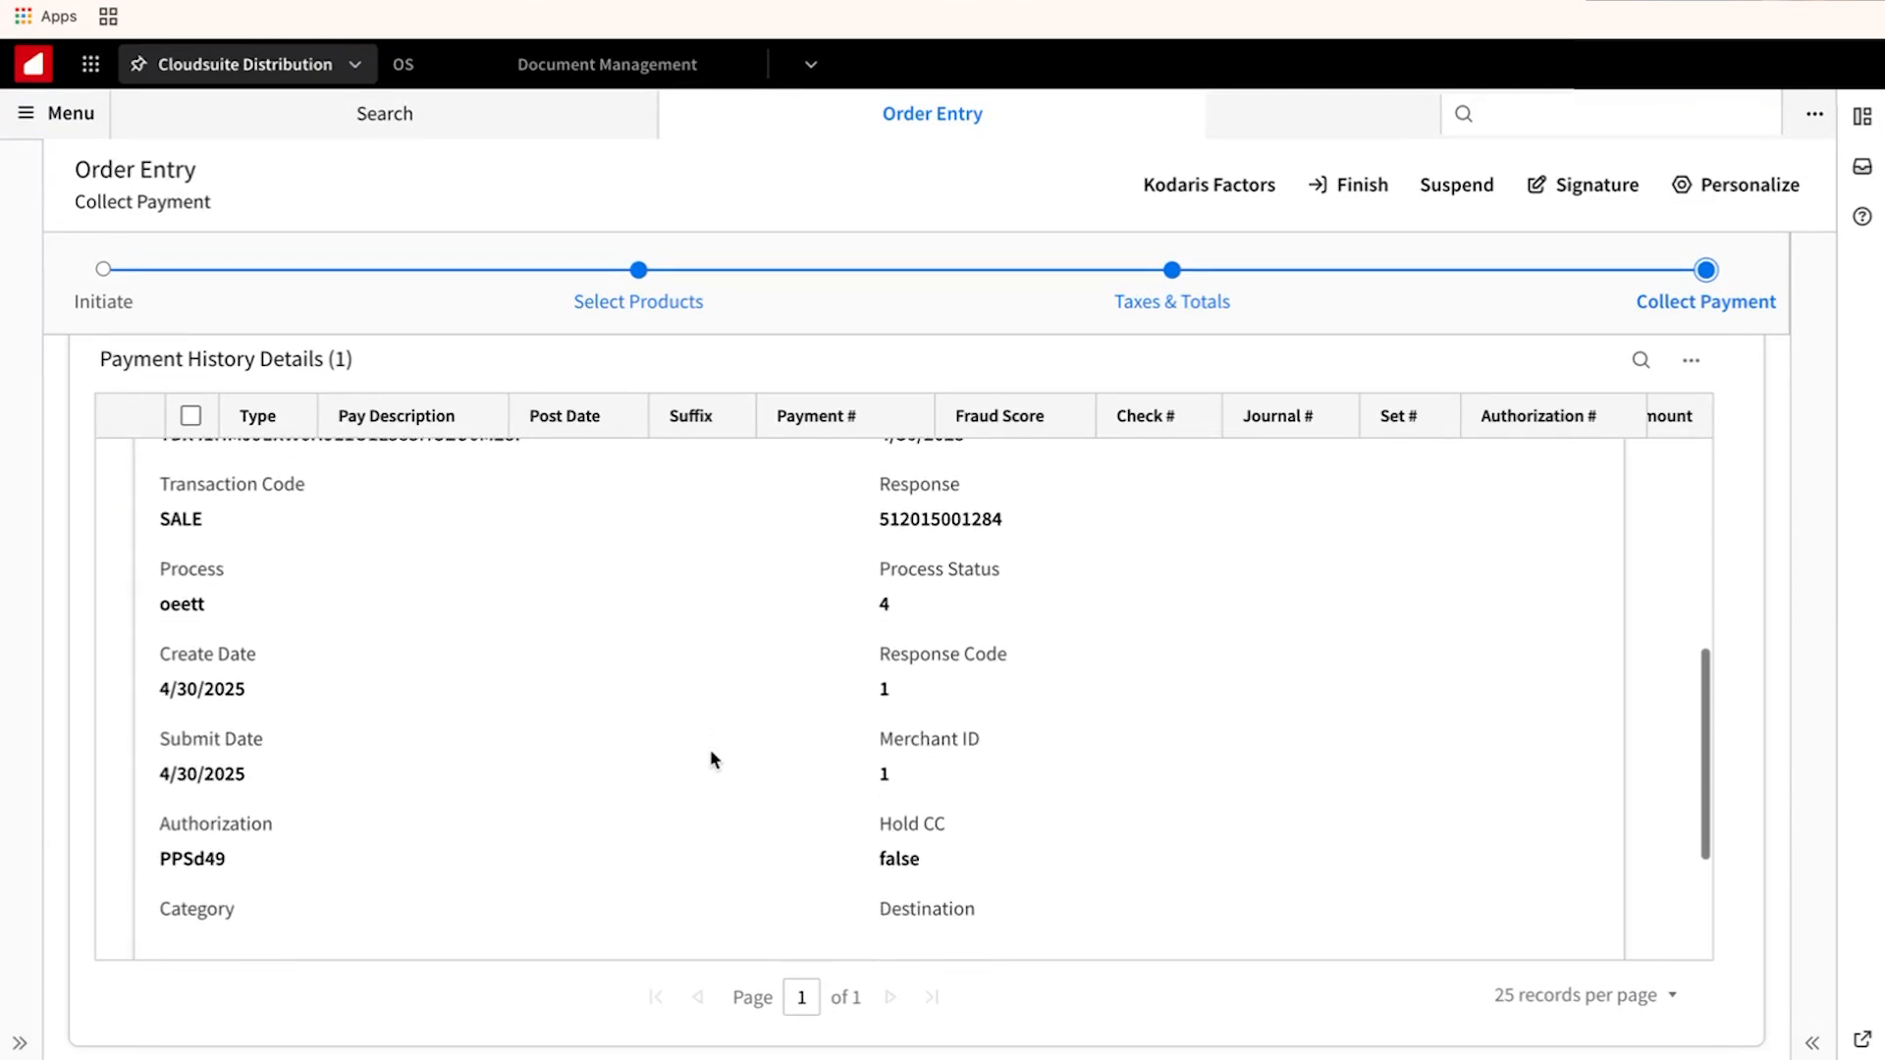
scroll(713, 759, up, 3)
scroll(714, 759, down, 2)
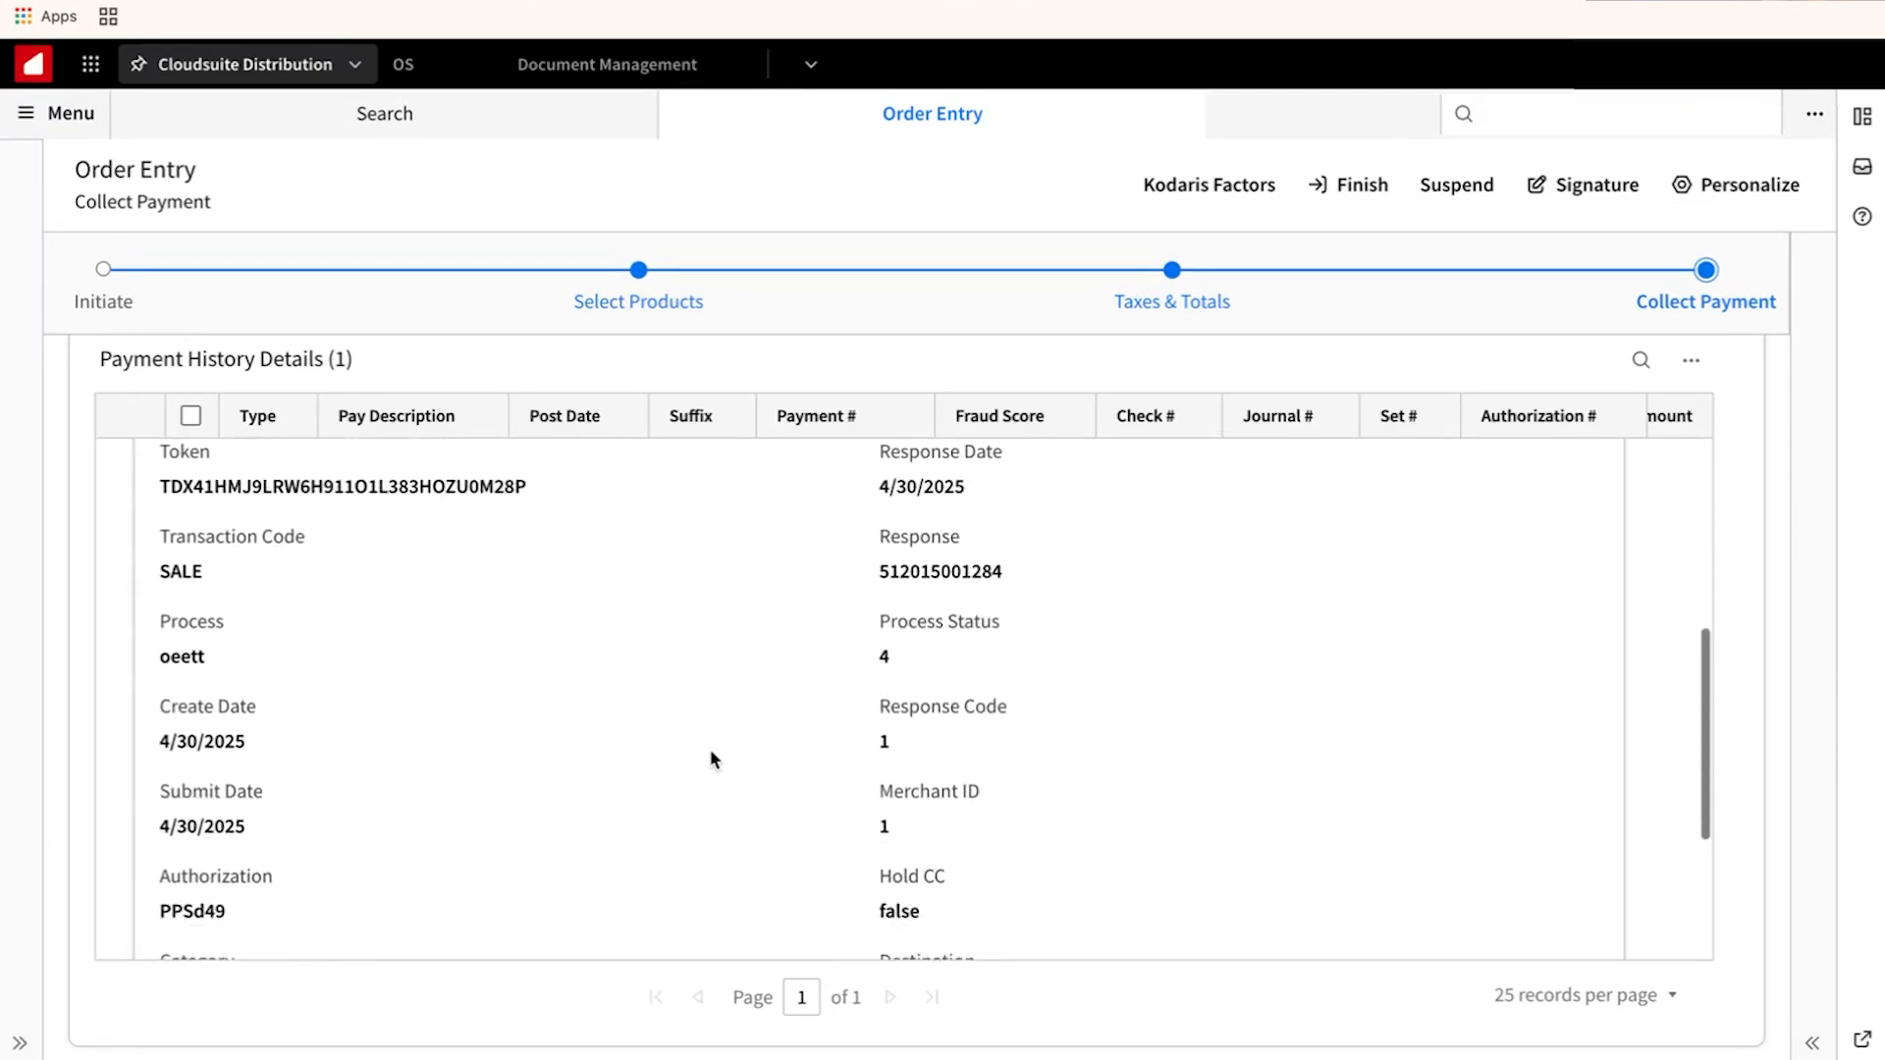
Finish order 2239-00 and confirm setting it as shipped.
scroll(714, 759, up, 7)
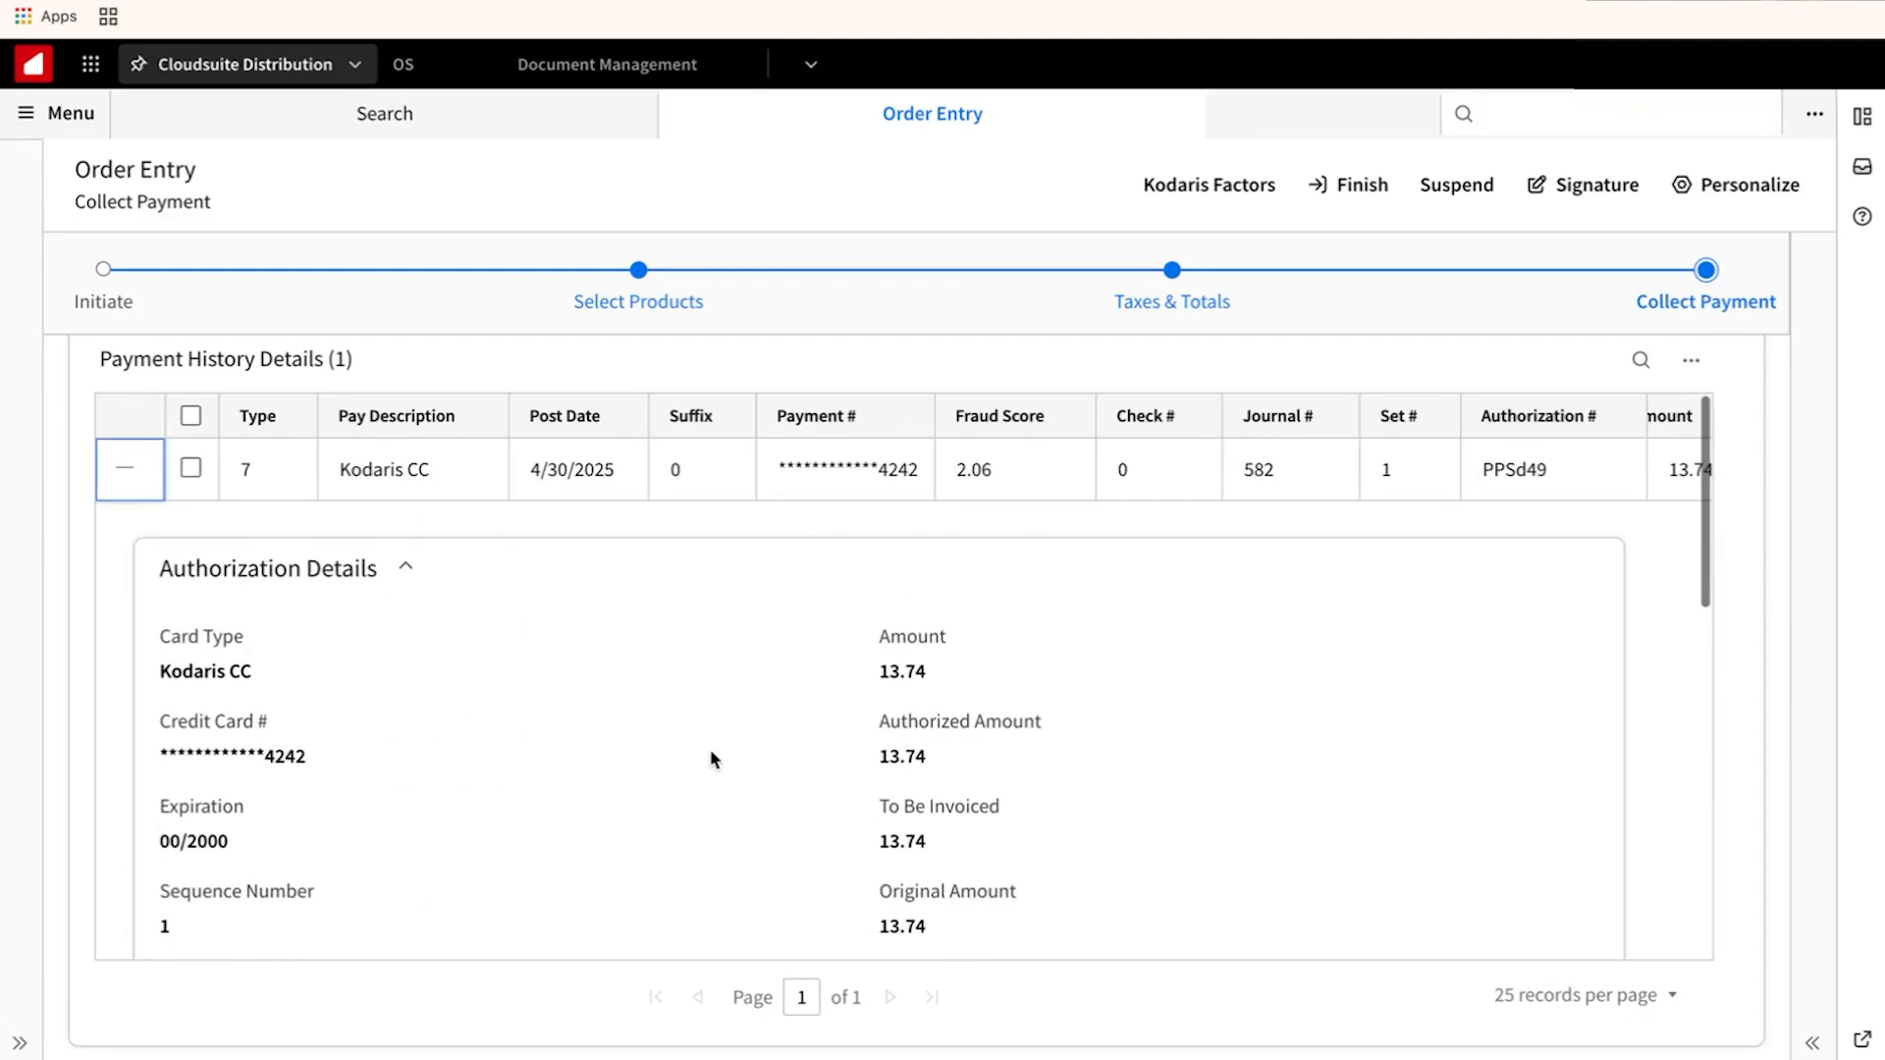
scroll(1742, 623, up, 8)
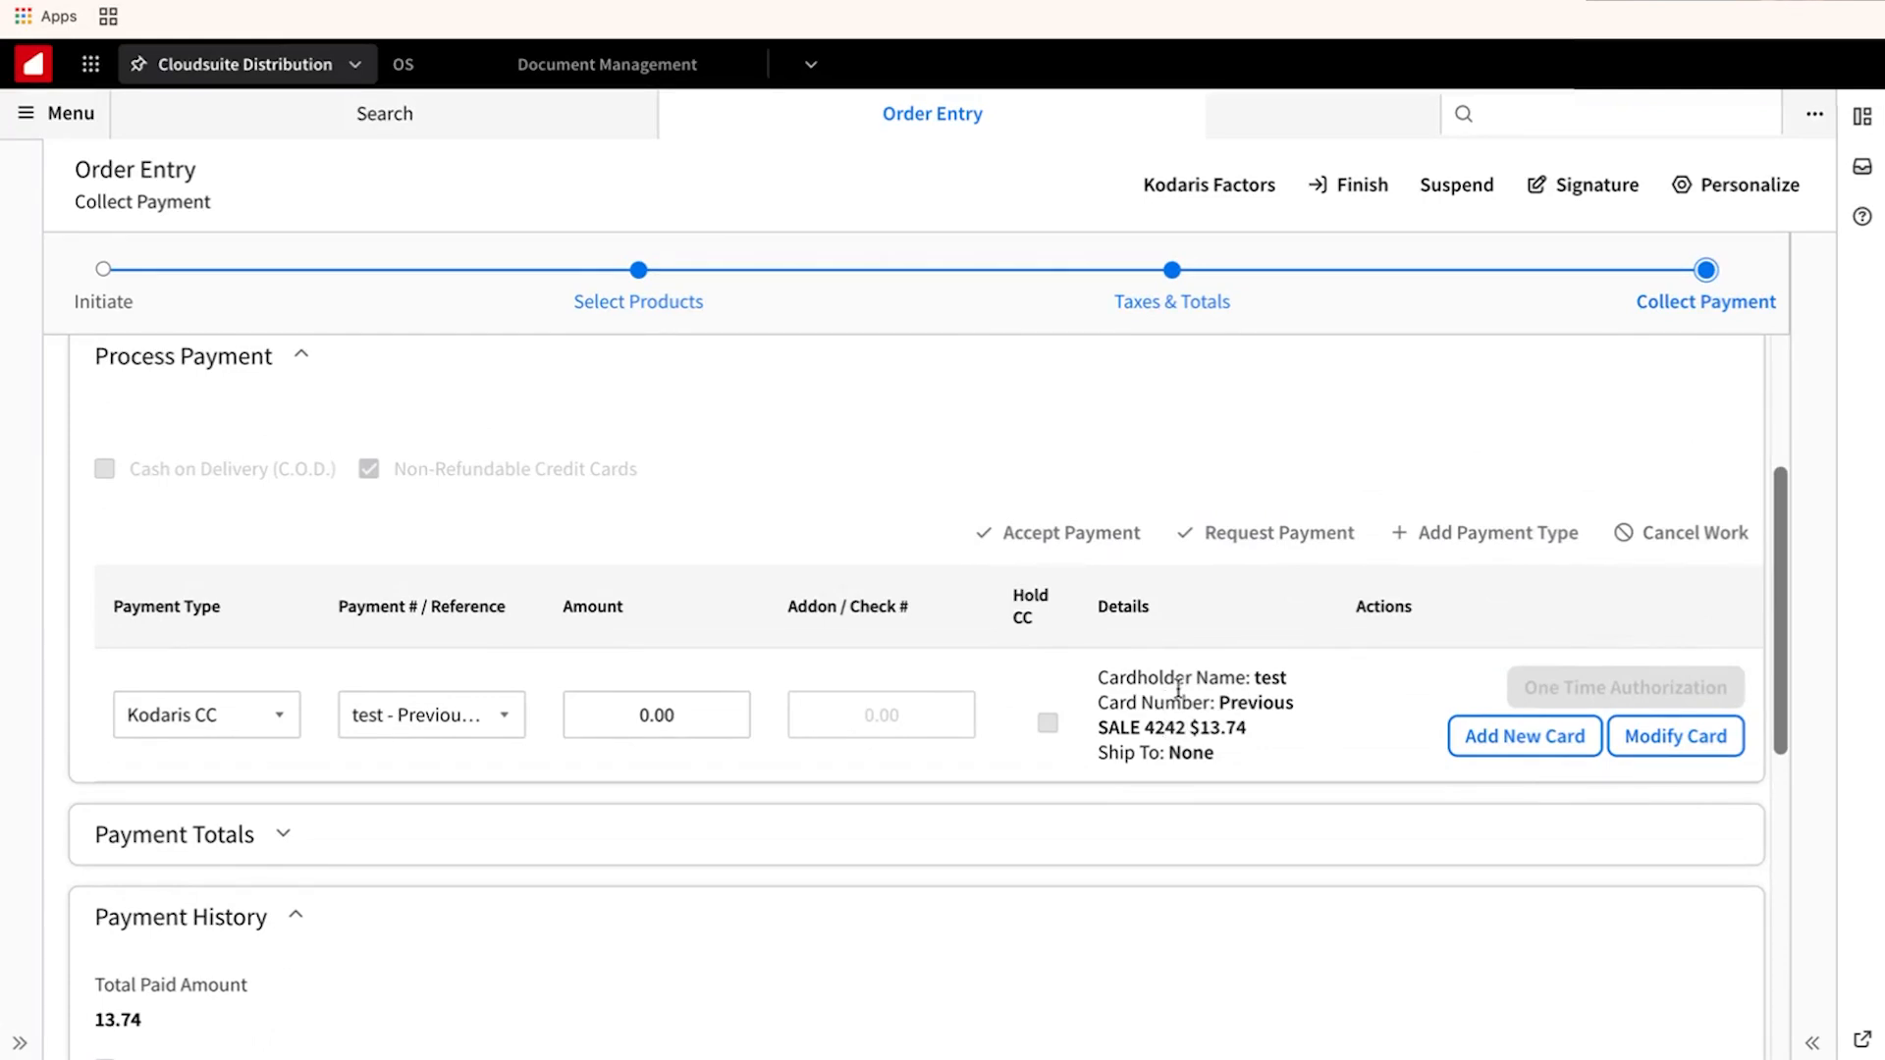
scroll(1276, 461, up, 1)
scroll(1274, 462, up, 2)
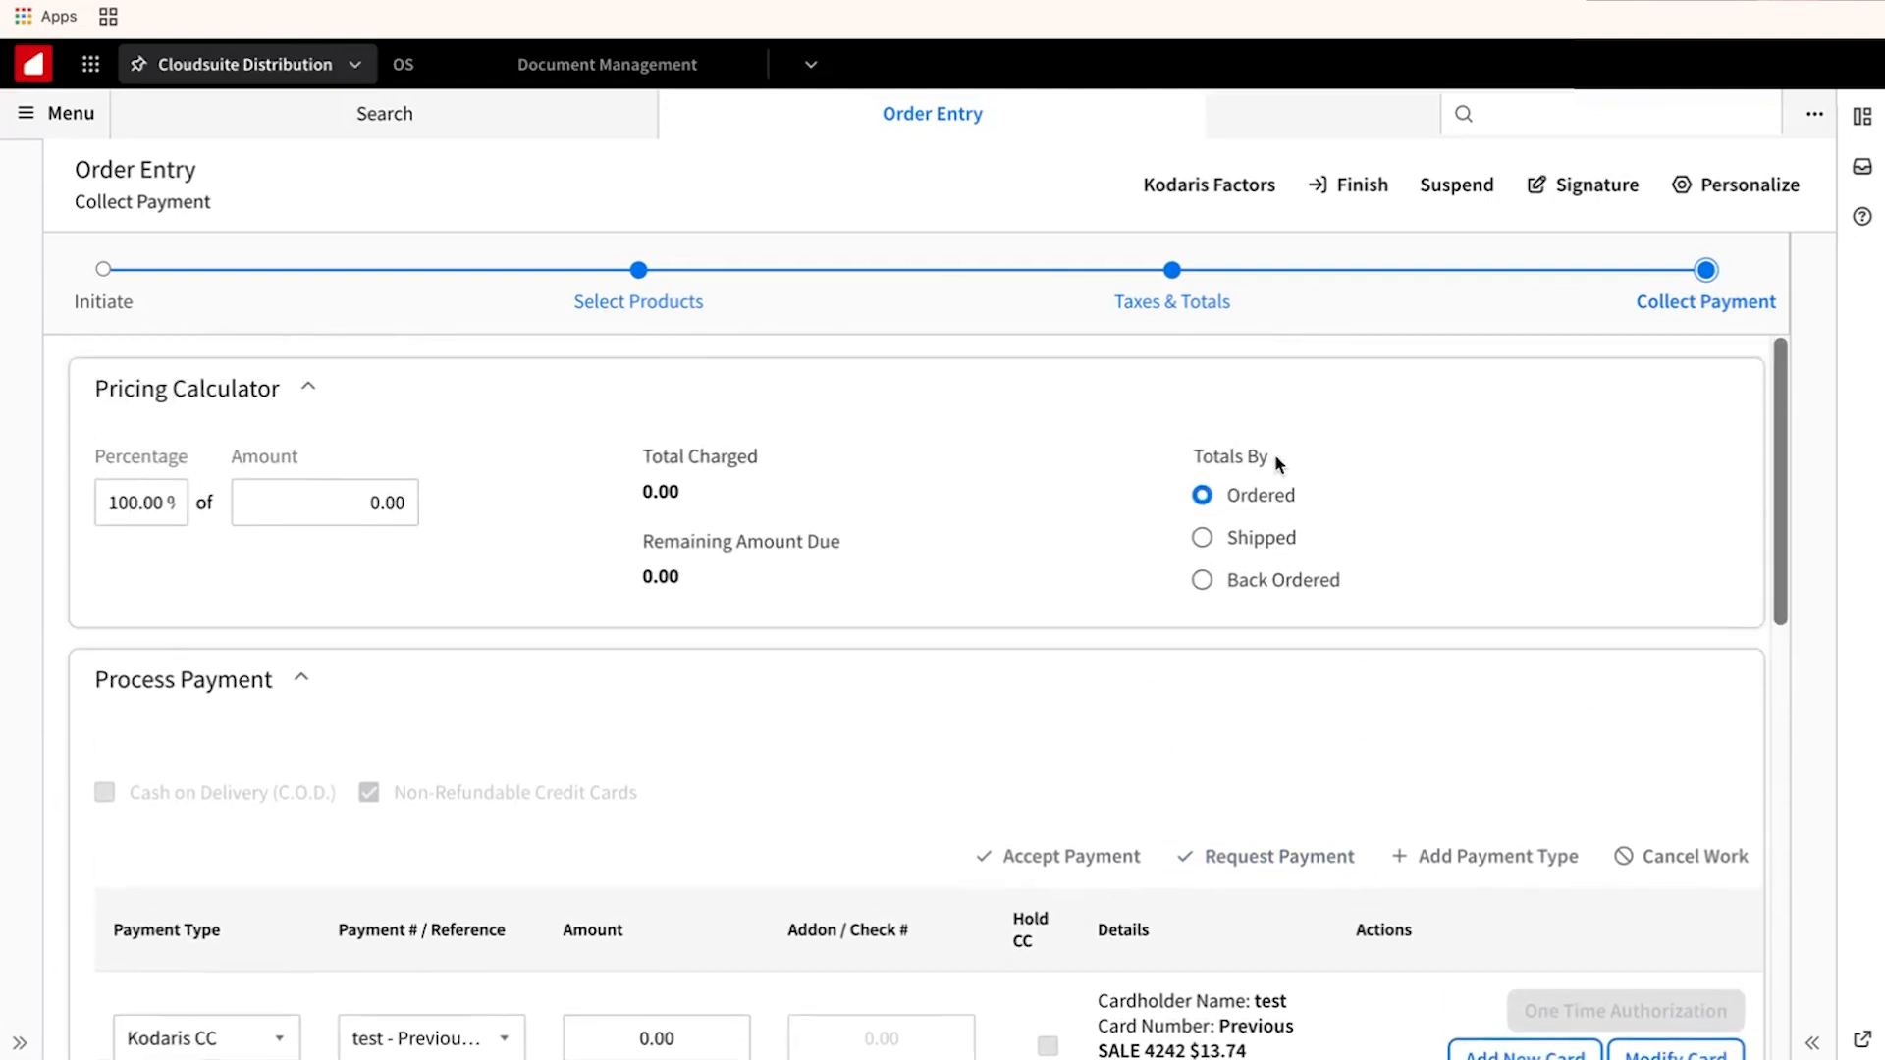
click(1345, 186)
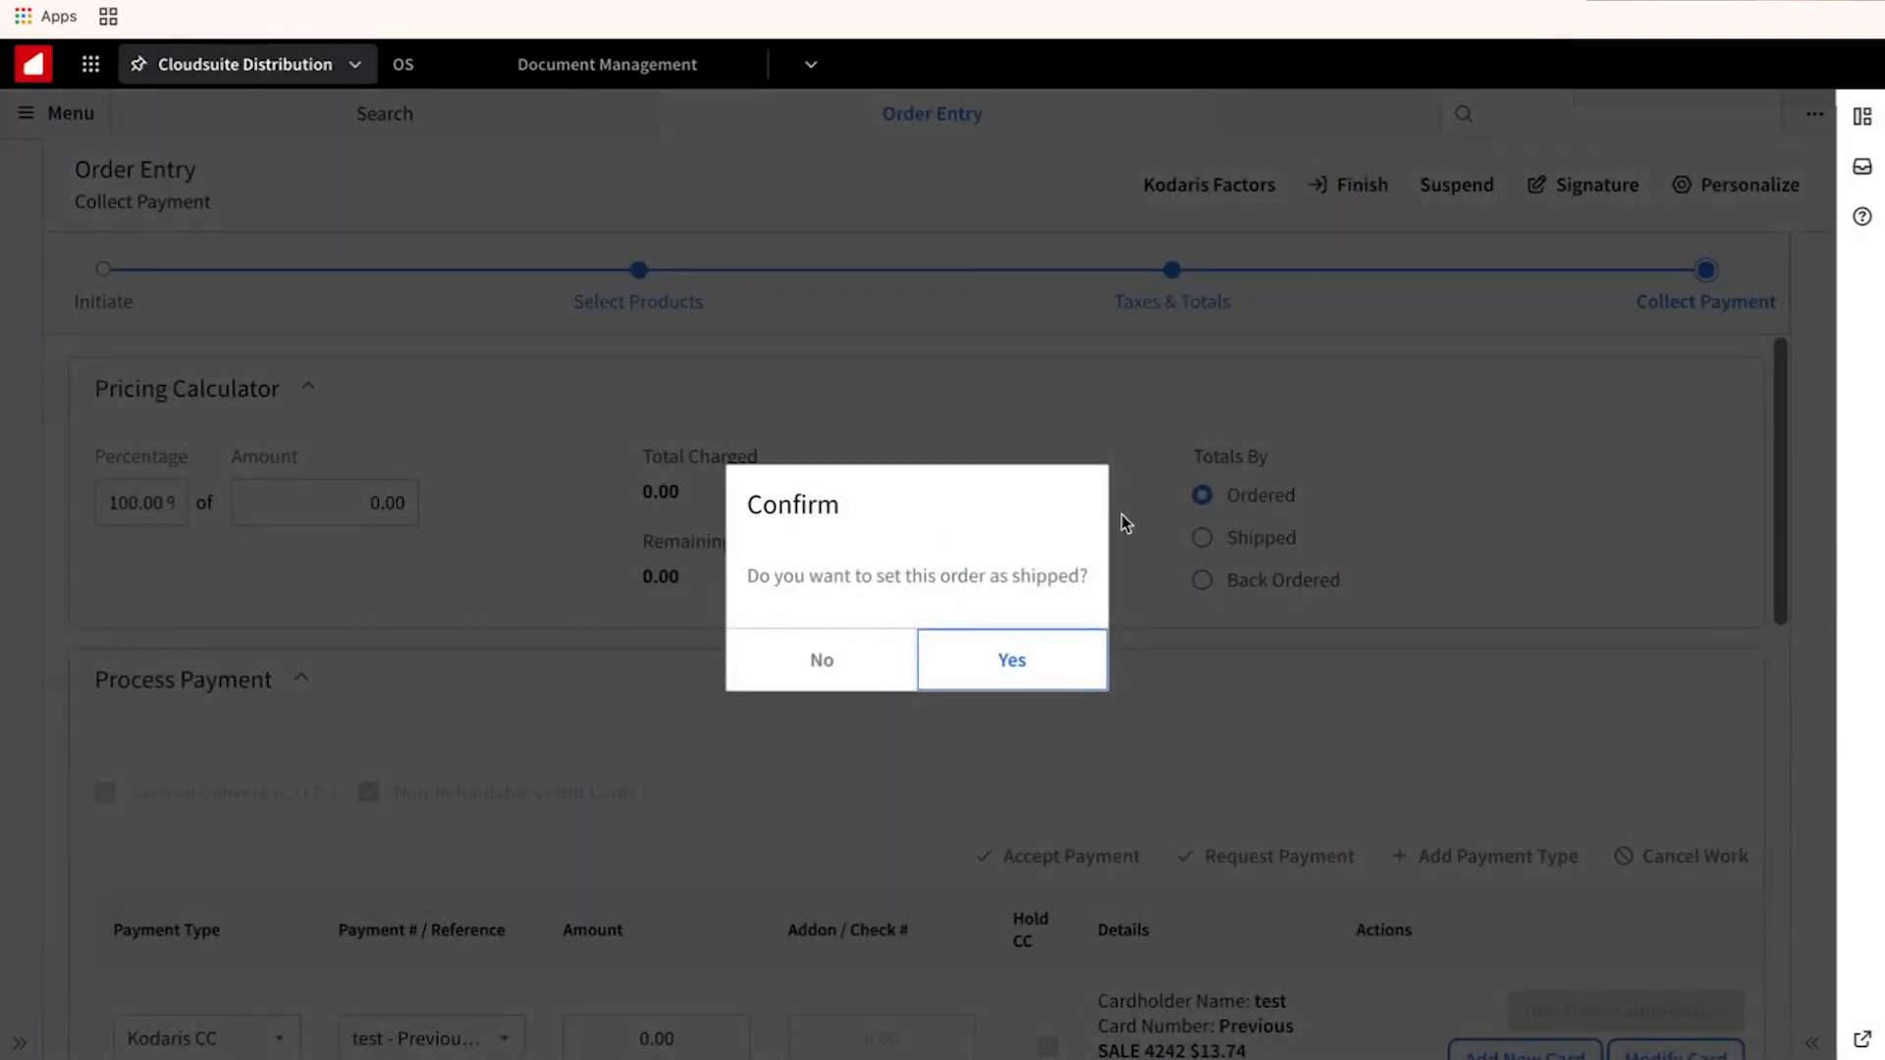
click(1011, 658)
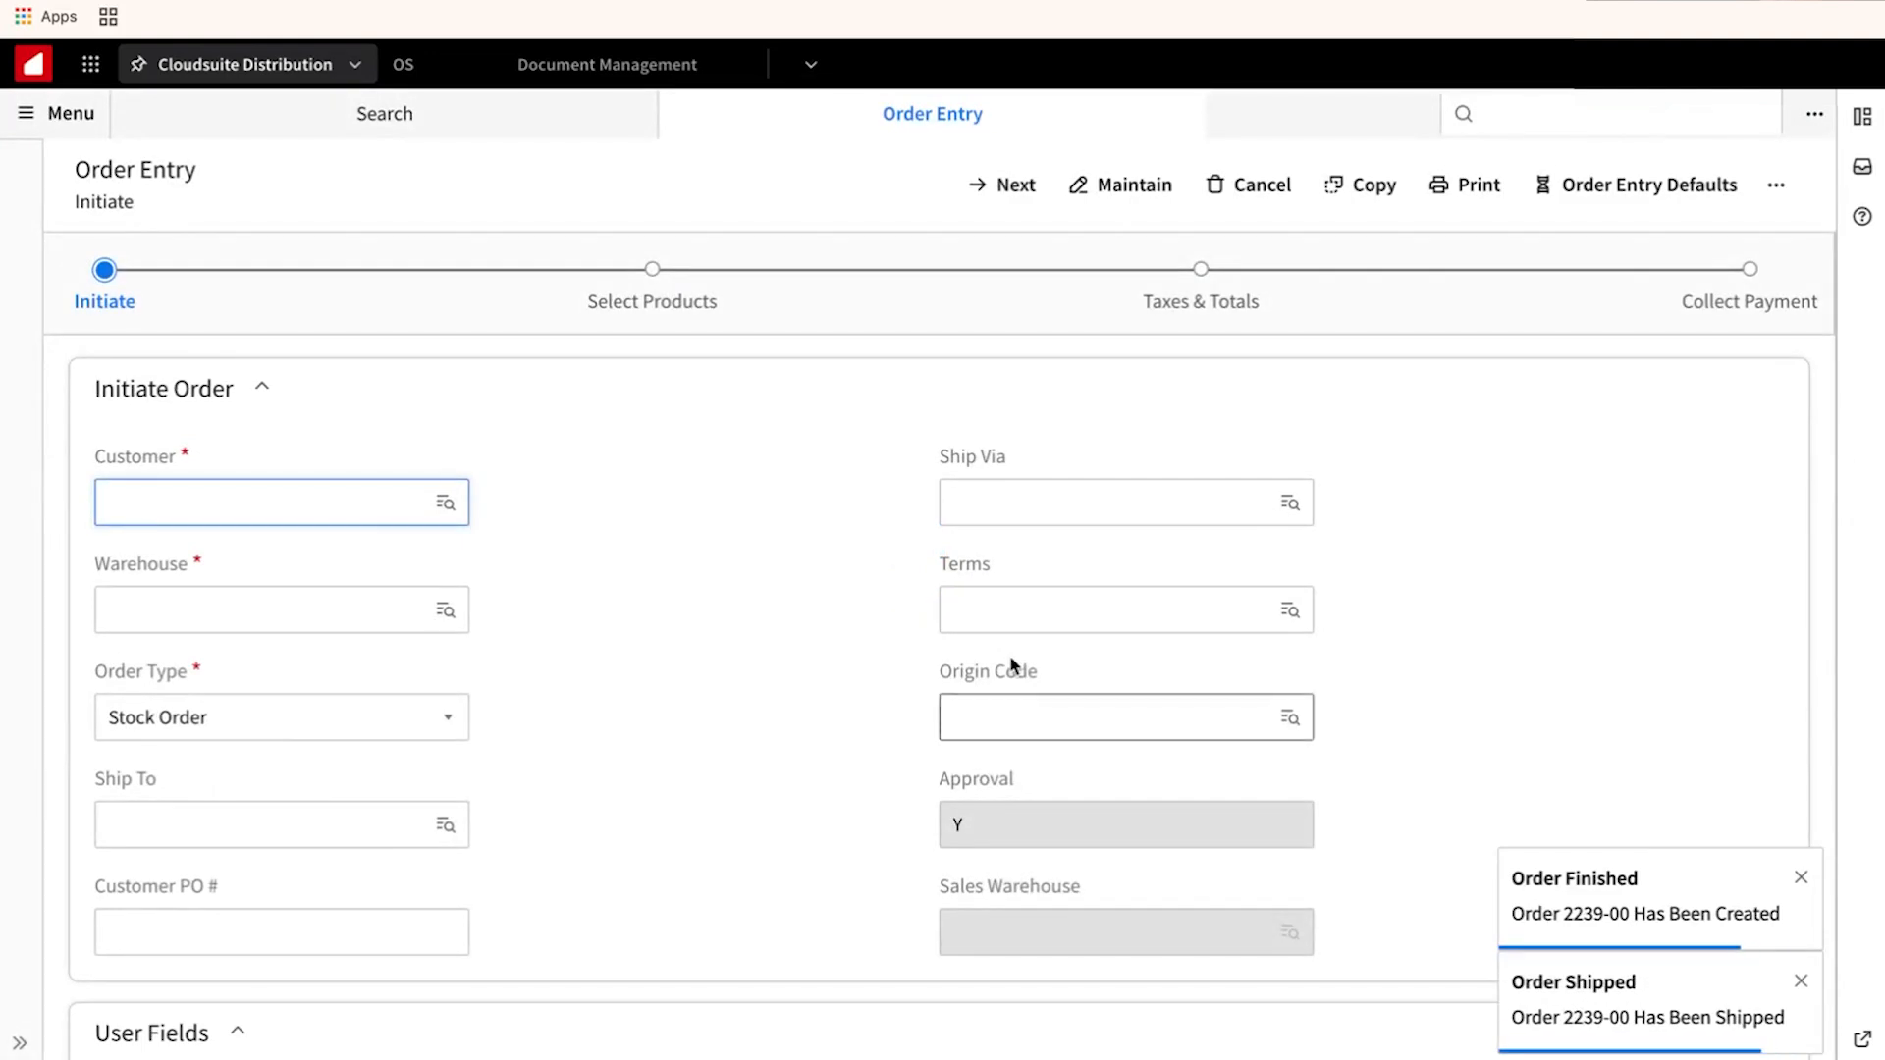
Create an MM Electric order with the 48-22-2211 insulated 3" 1000V screwdriver and proceed to payment.
click(324, 500)
click(315, 558)
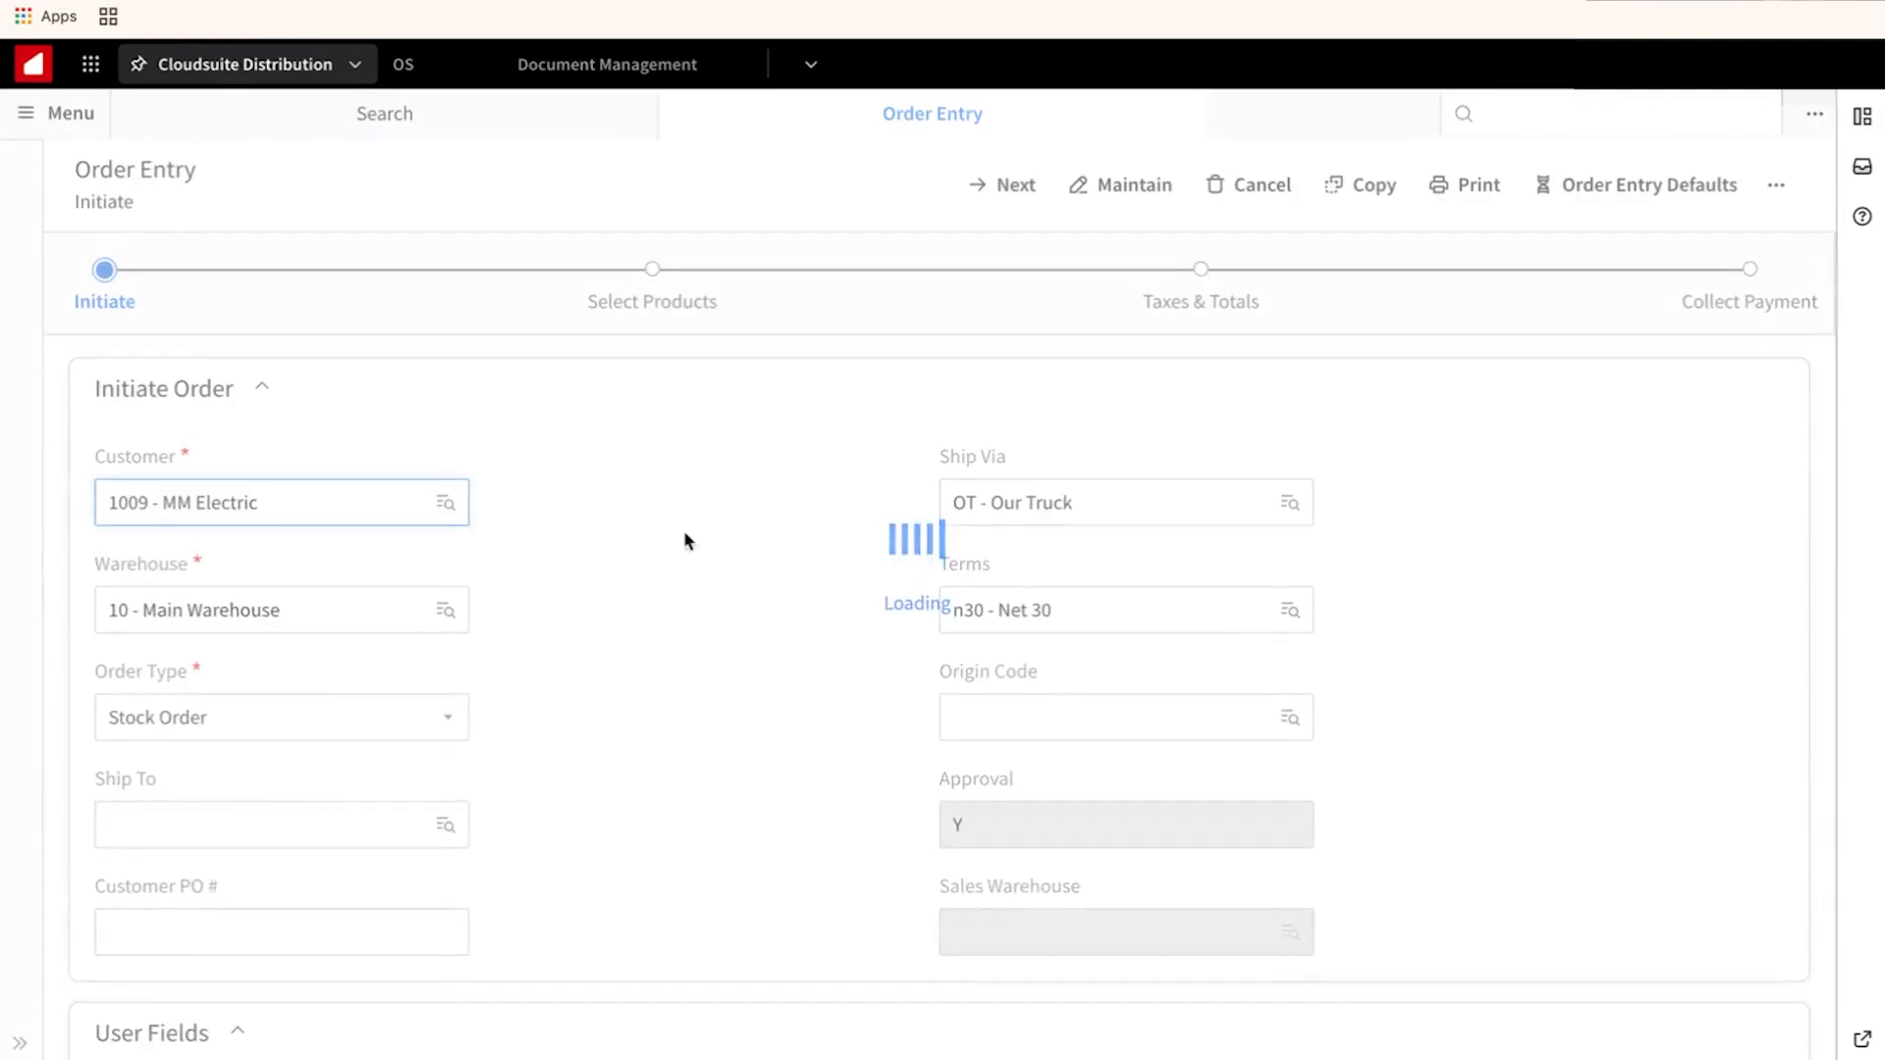
click(1002, 186)
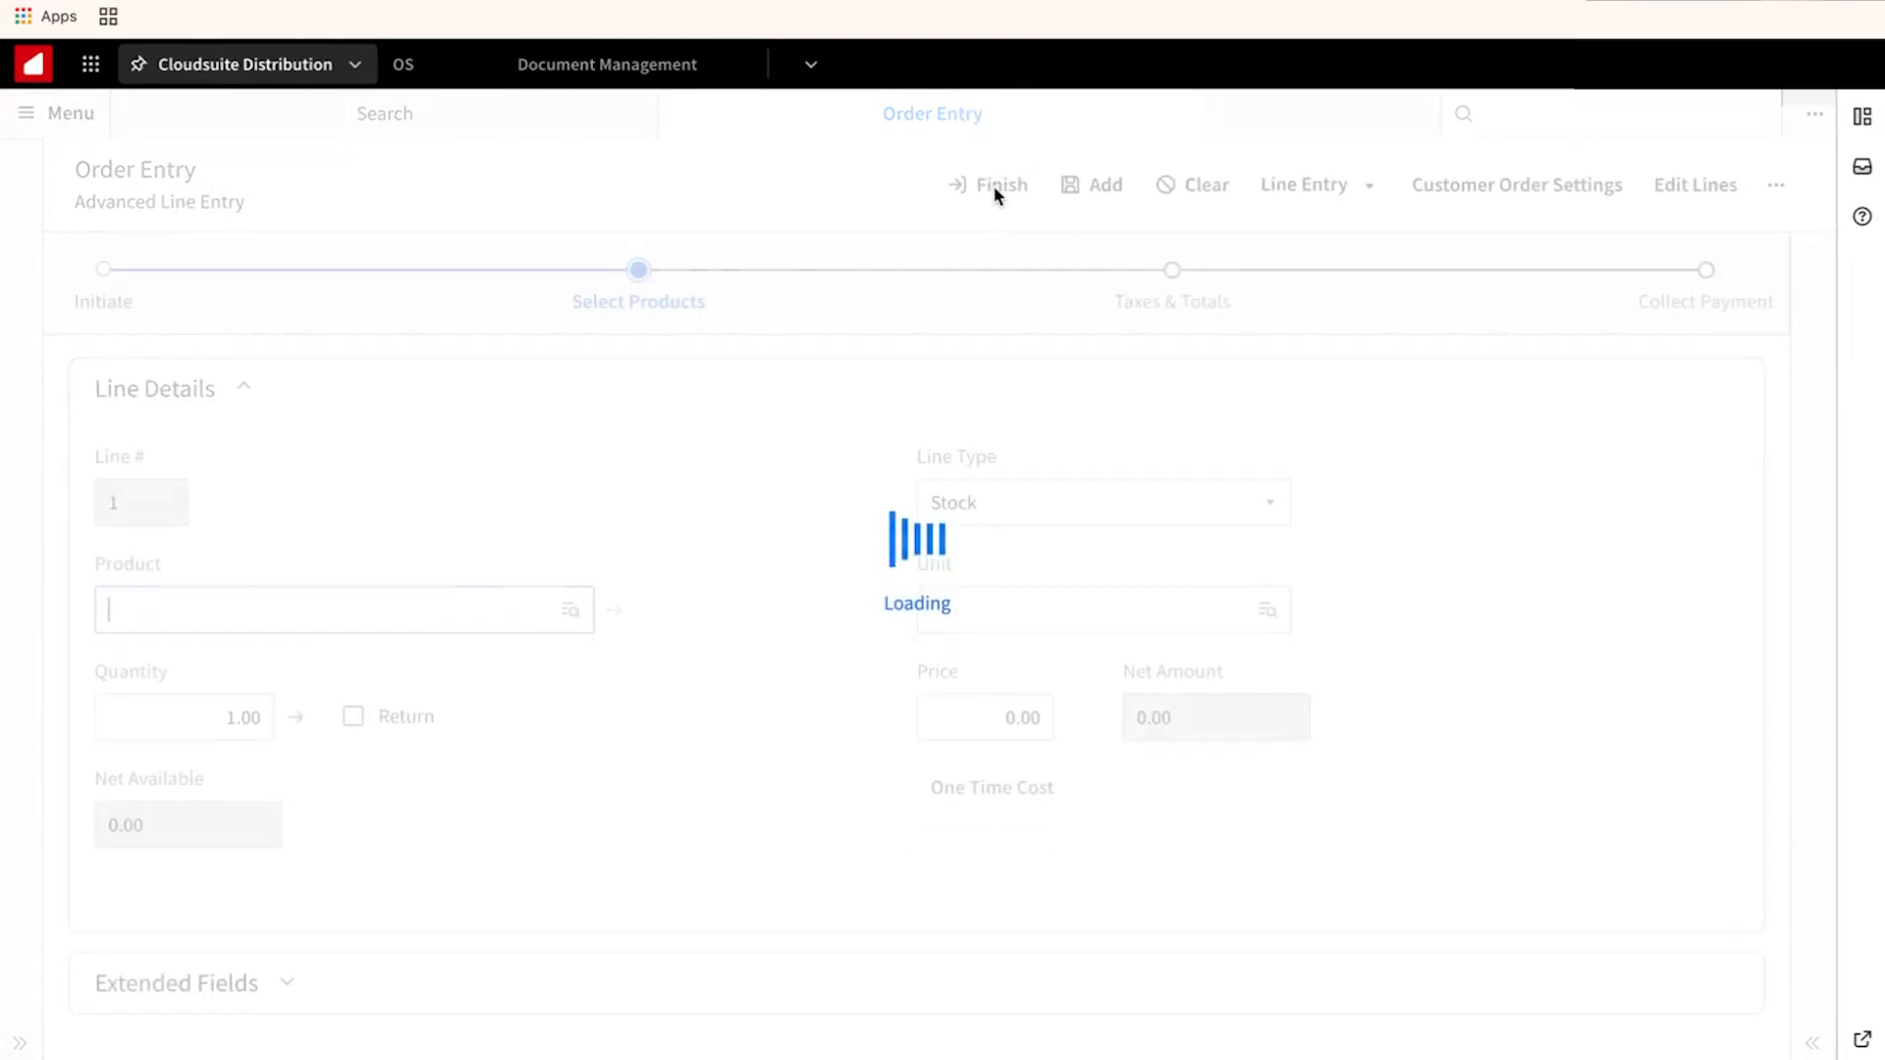
click(433, 619)
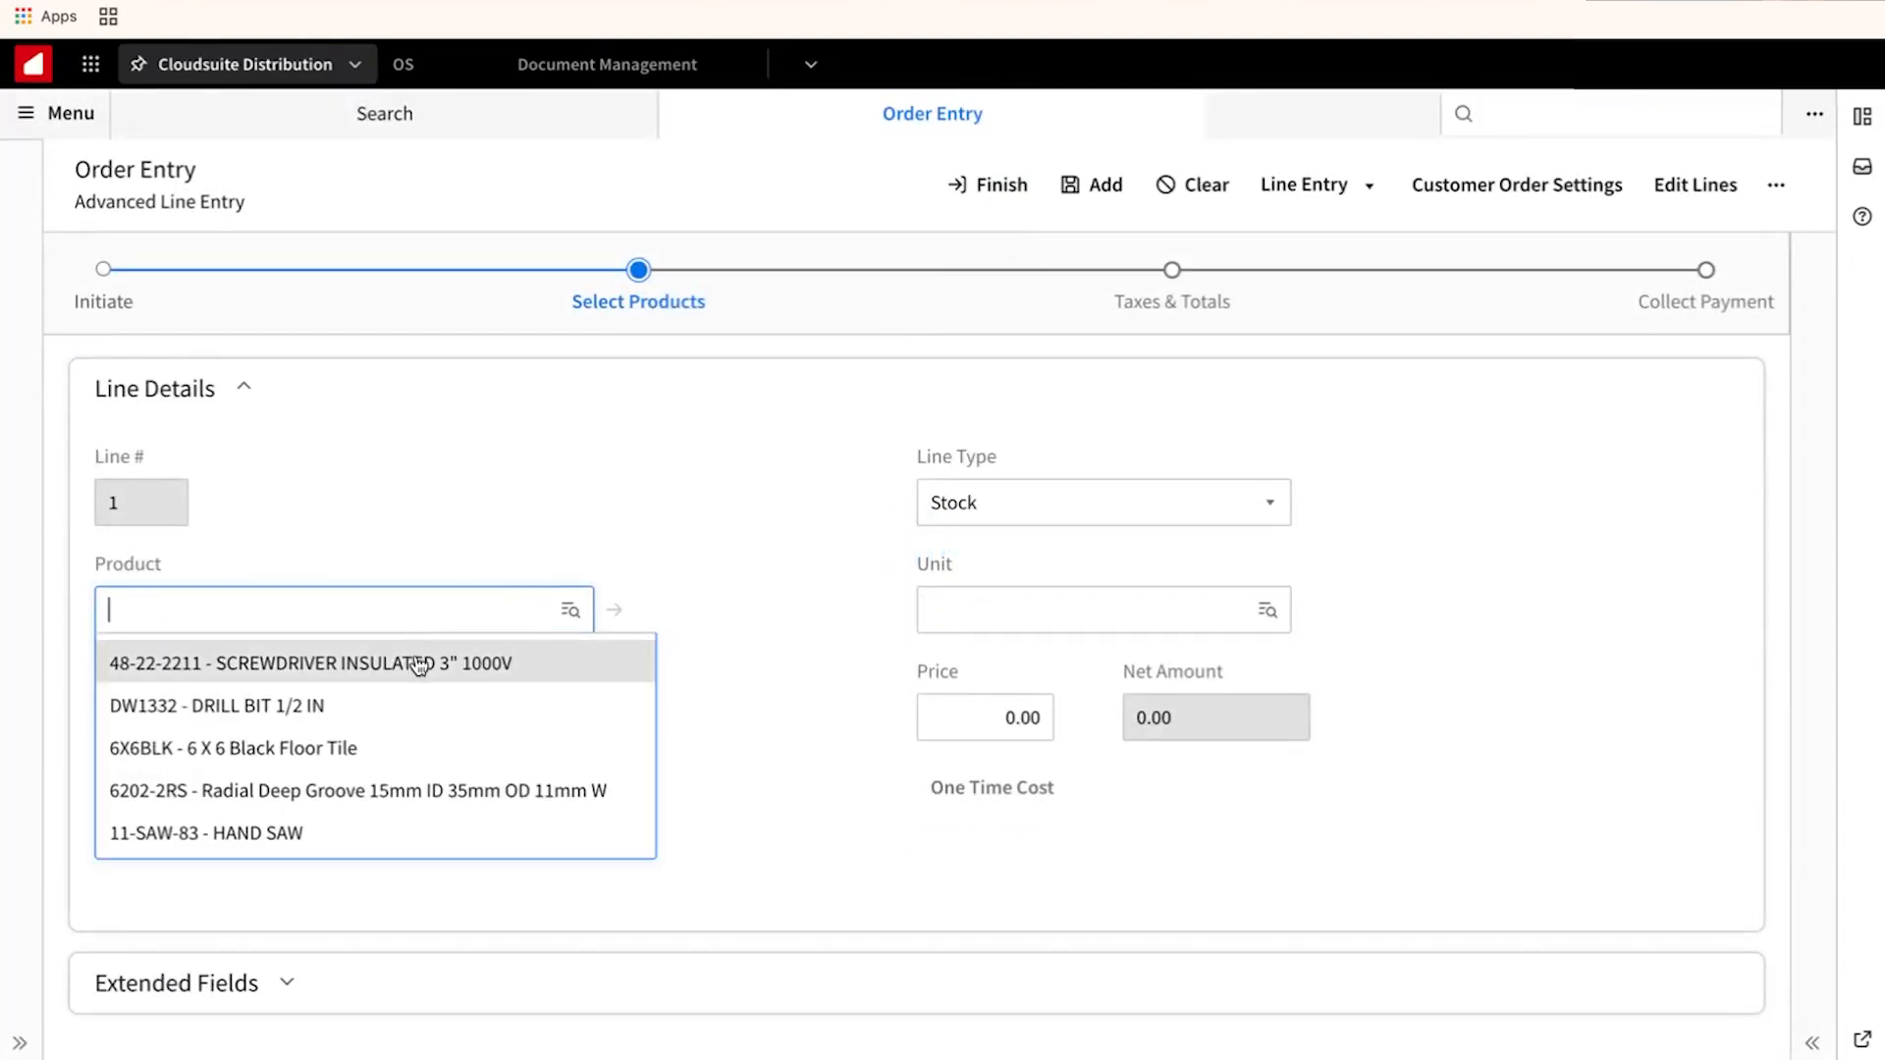
click(419, 665)
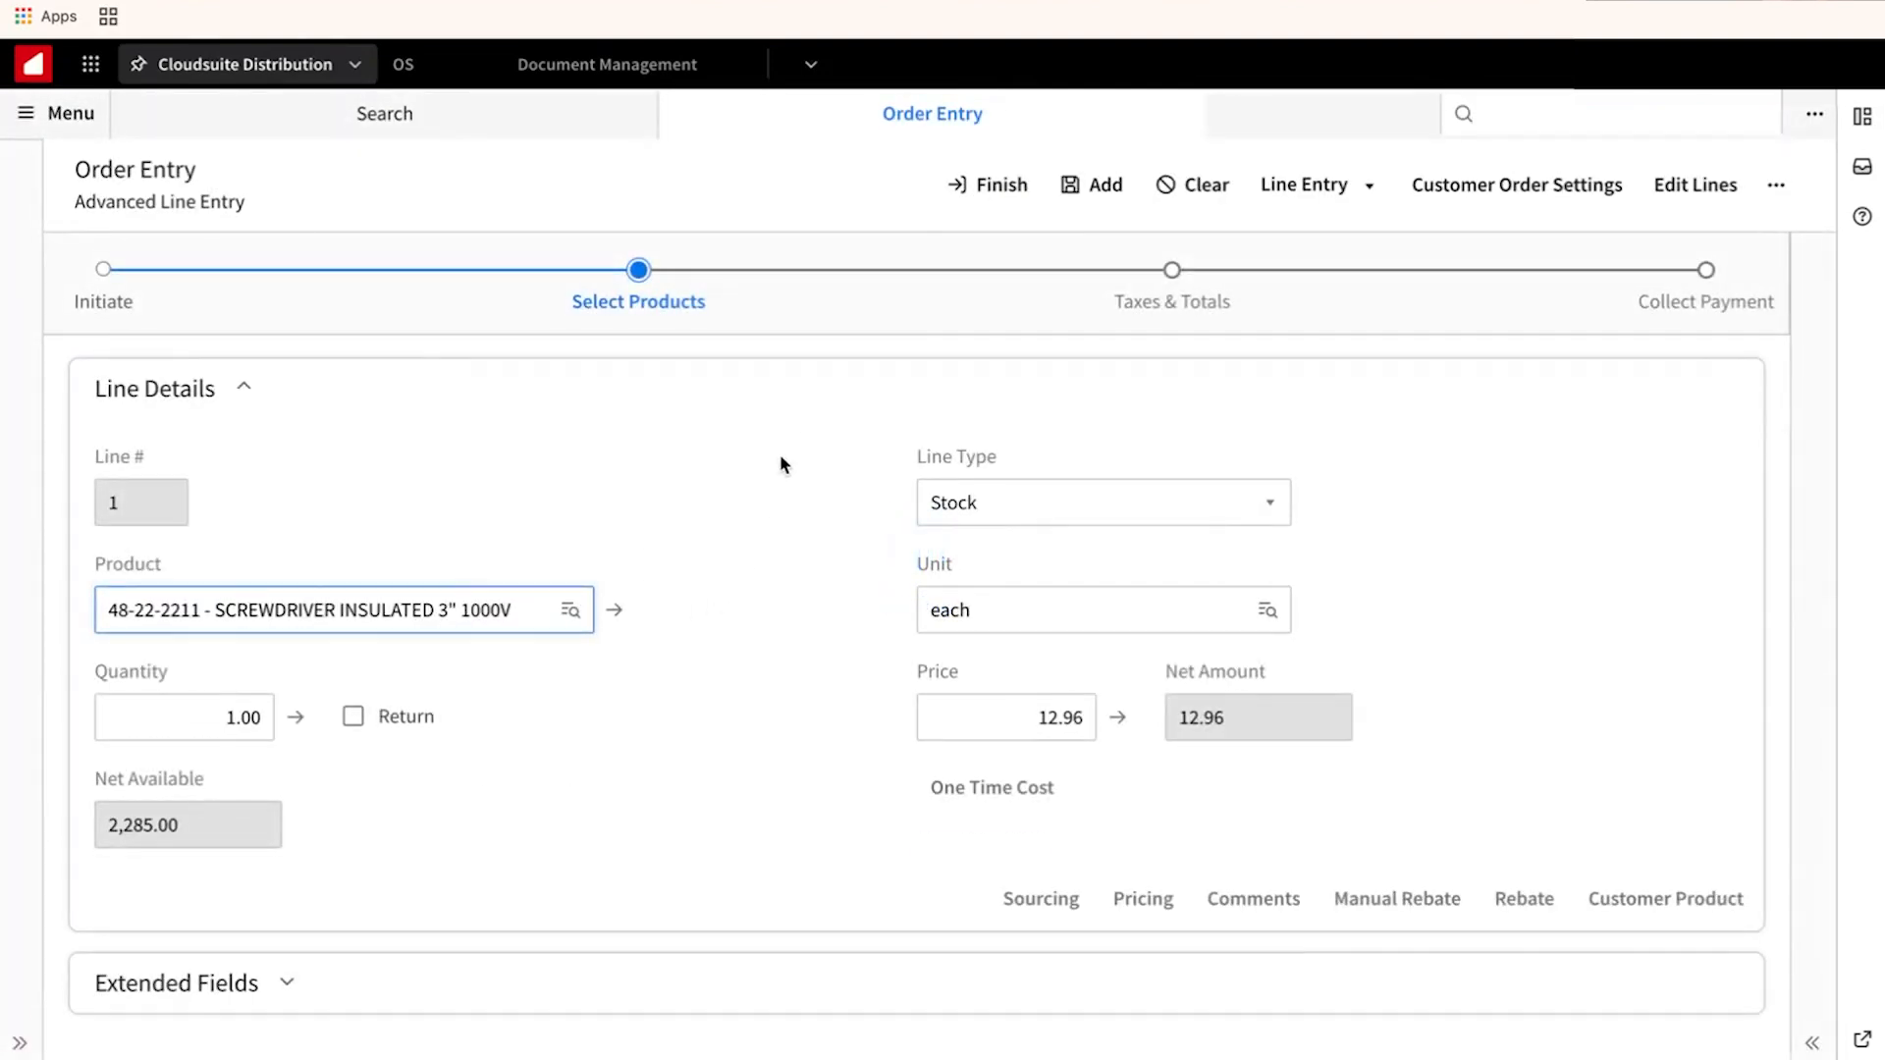
click(1092, 184)
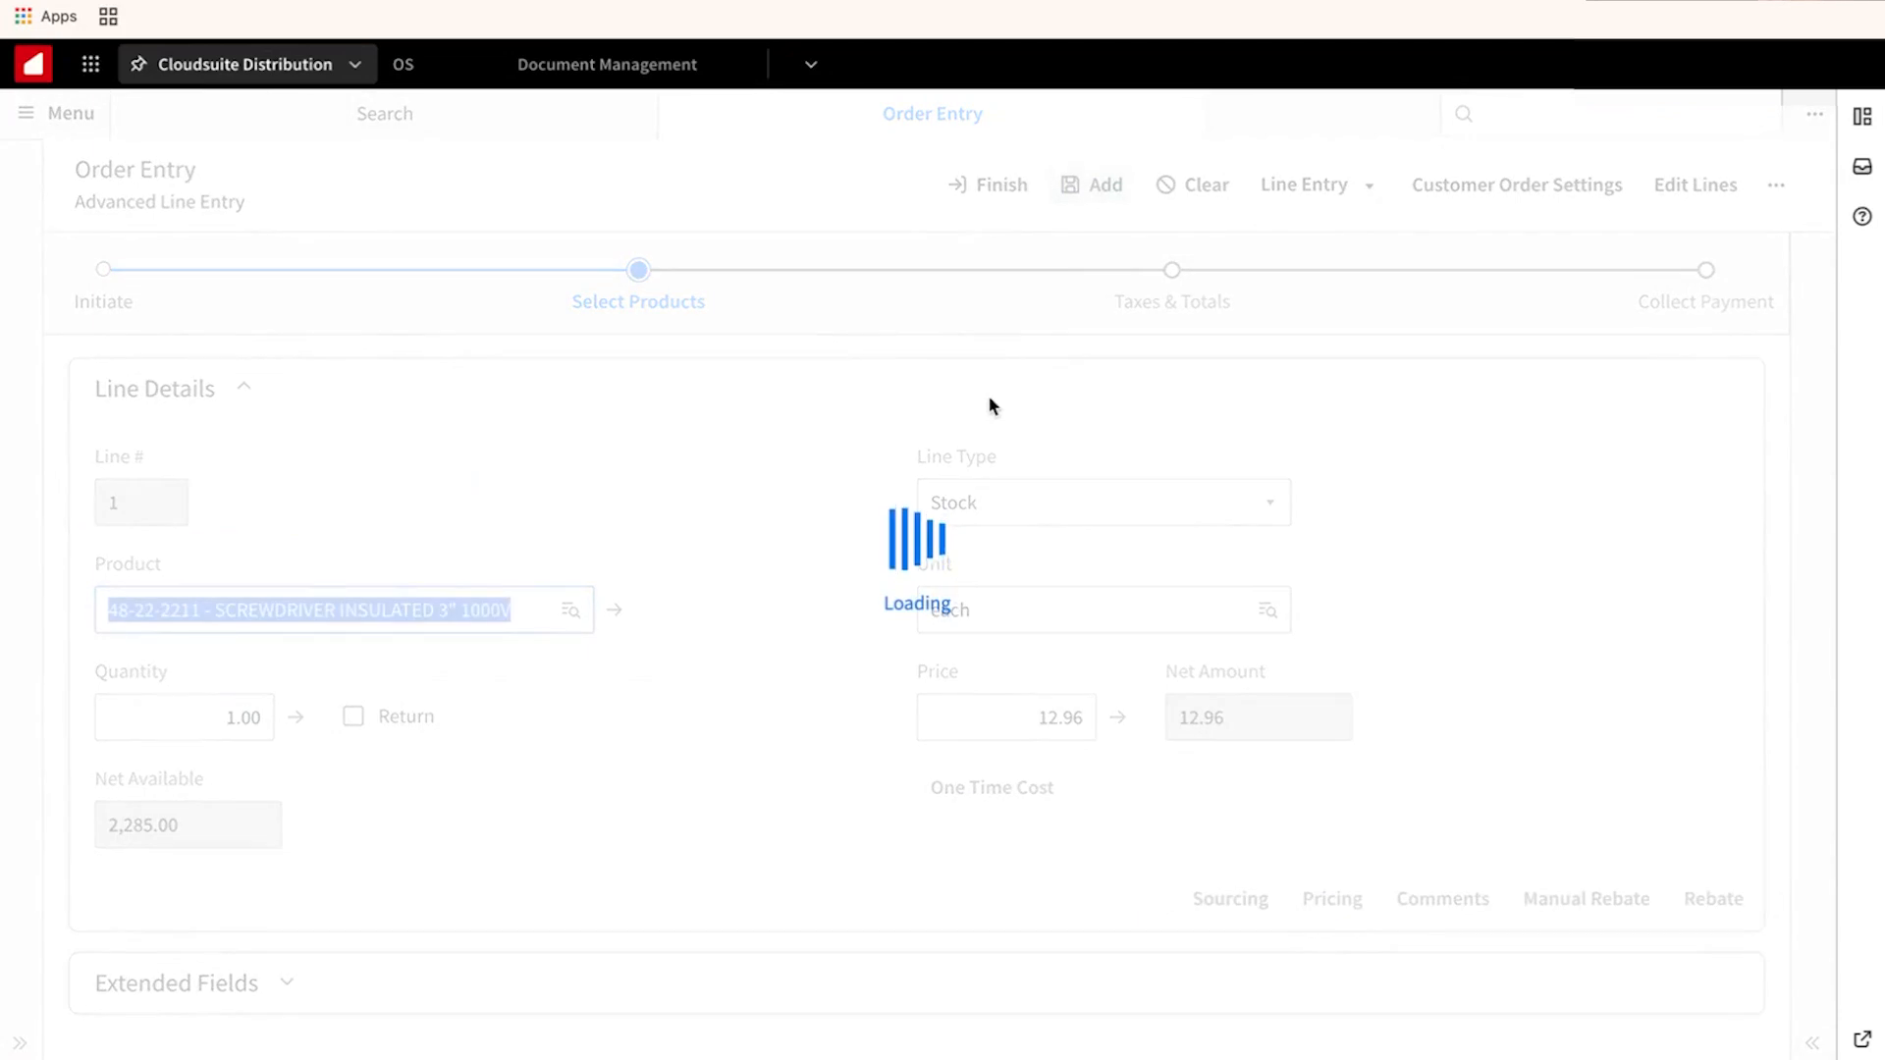
click(1664, 304)
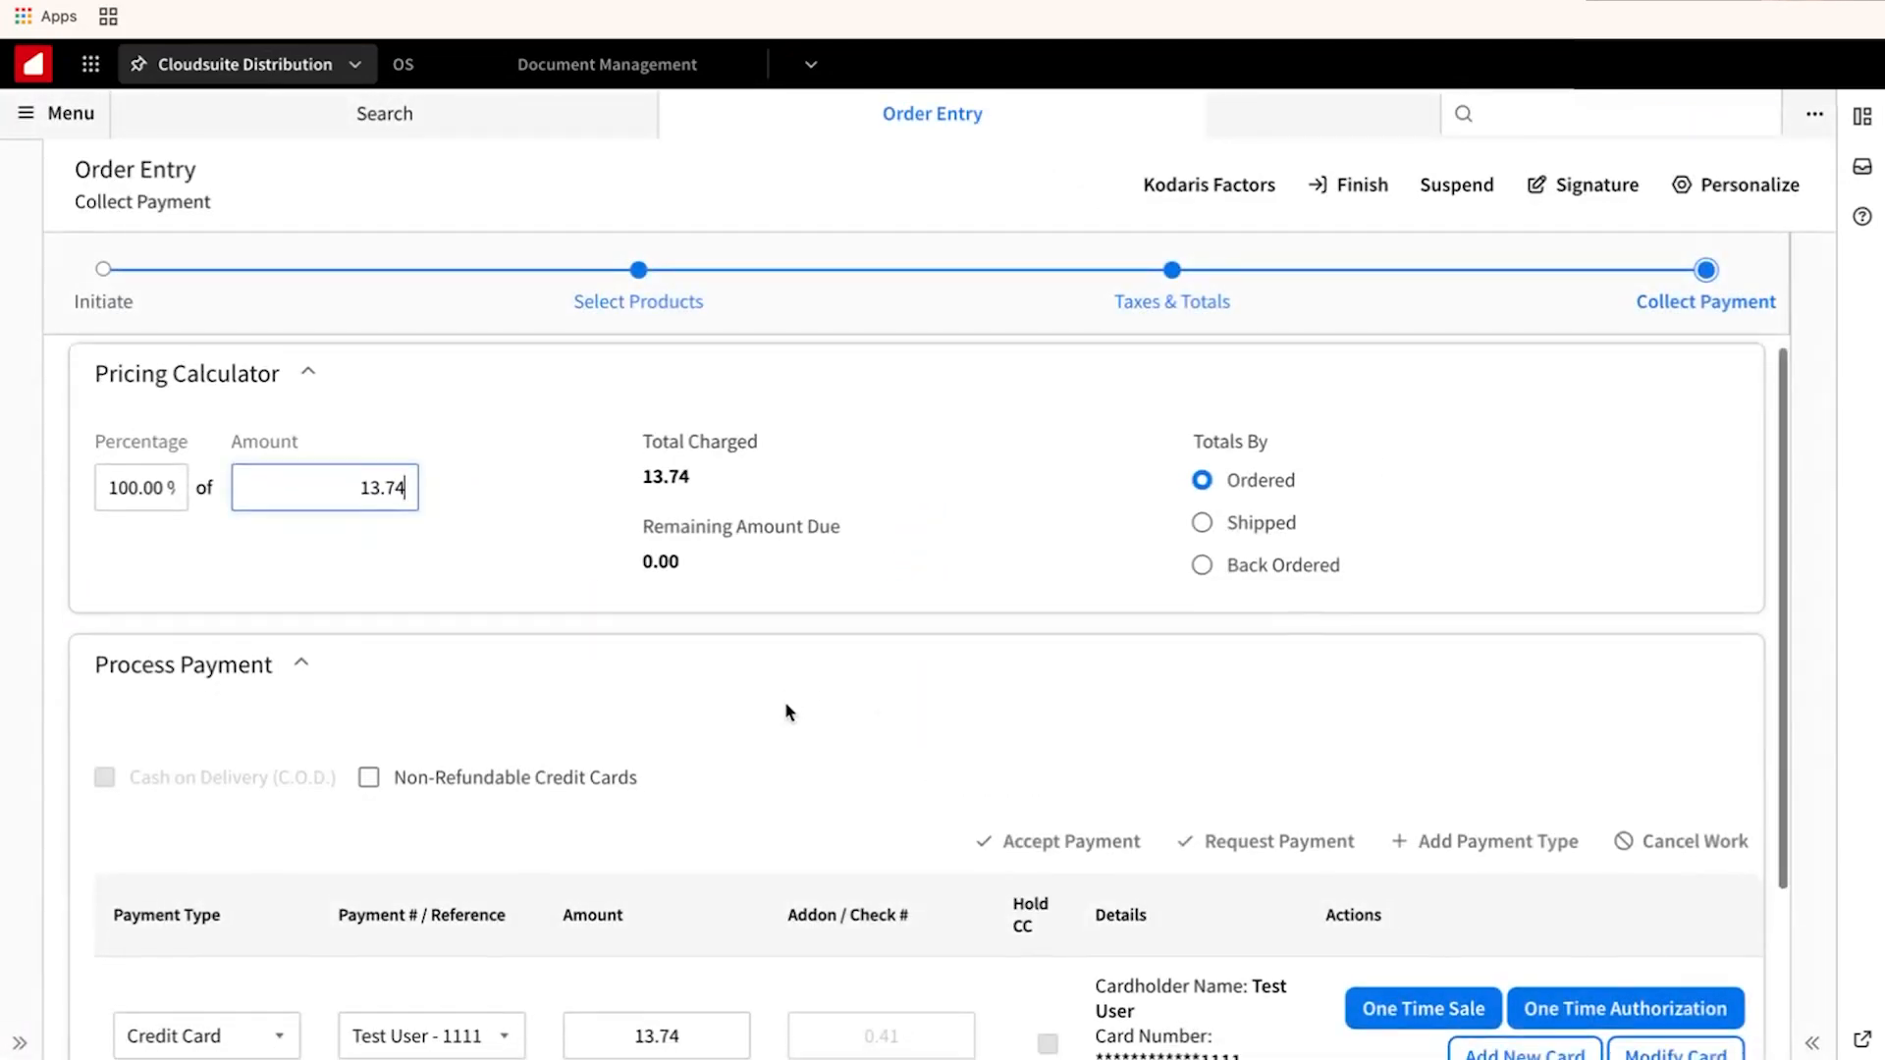
Set the payment type to Kodaris CC, pick another saved card, and authorize the 13.74.
scroll(786, 707, down, 2)
scroll(786, 709, down, 1)
click(281, 800)
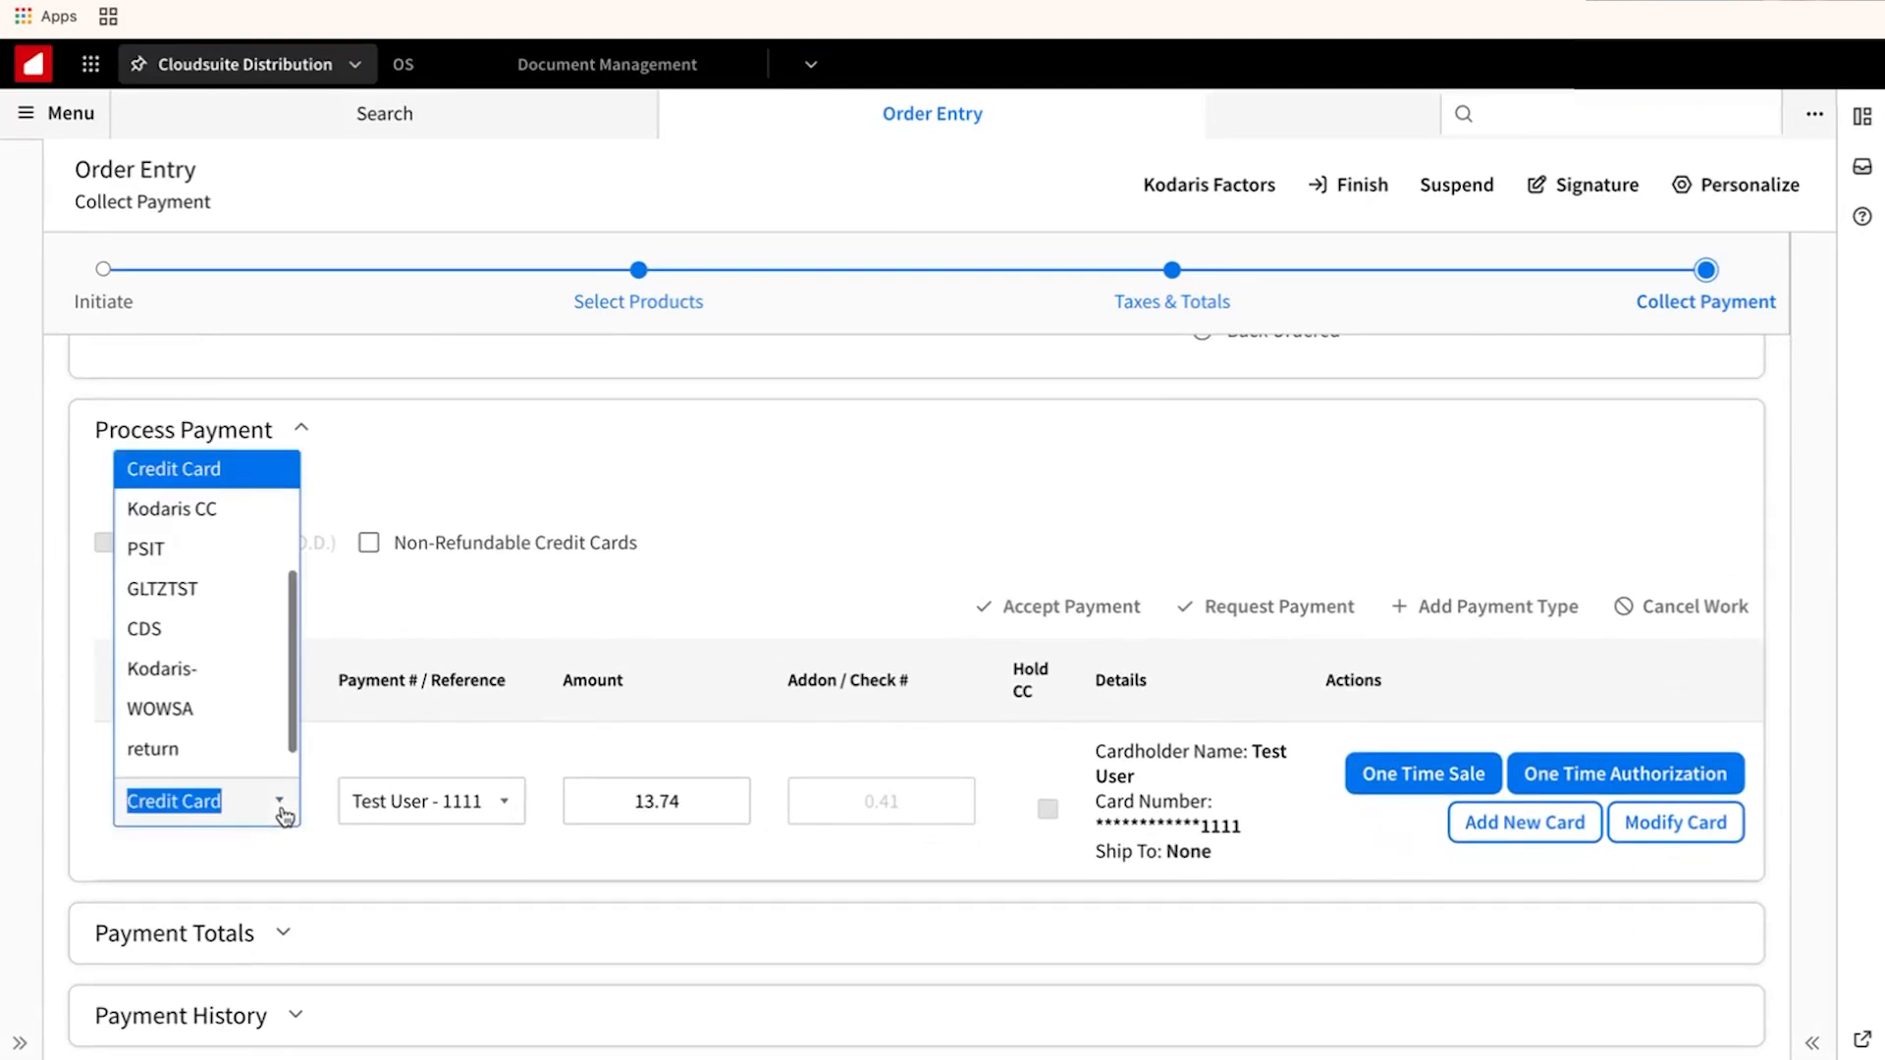
scroll(228, 688, down, 1)
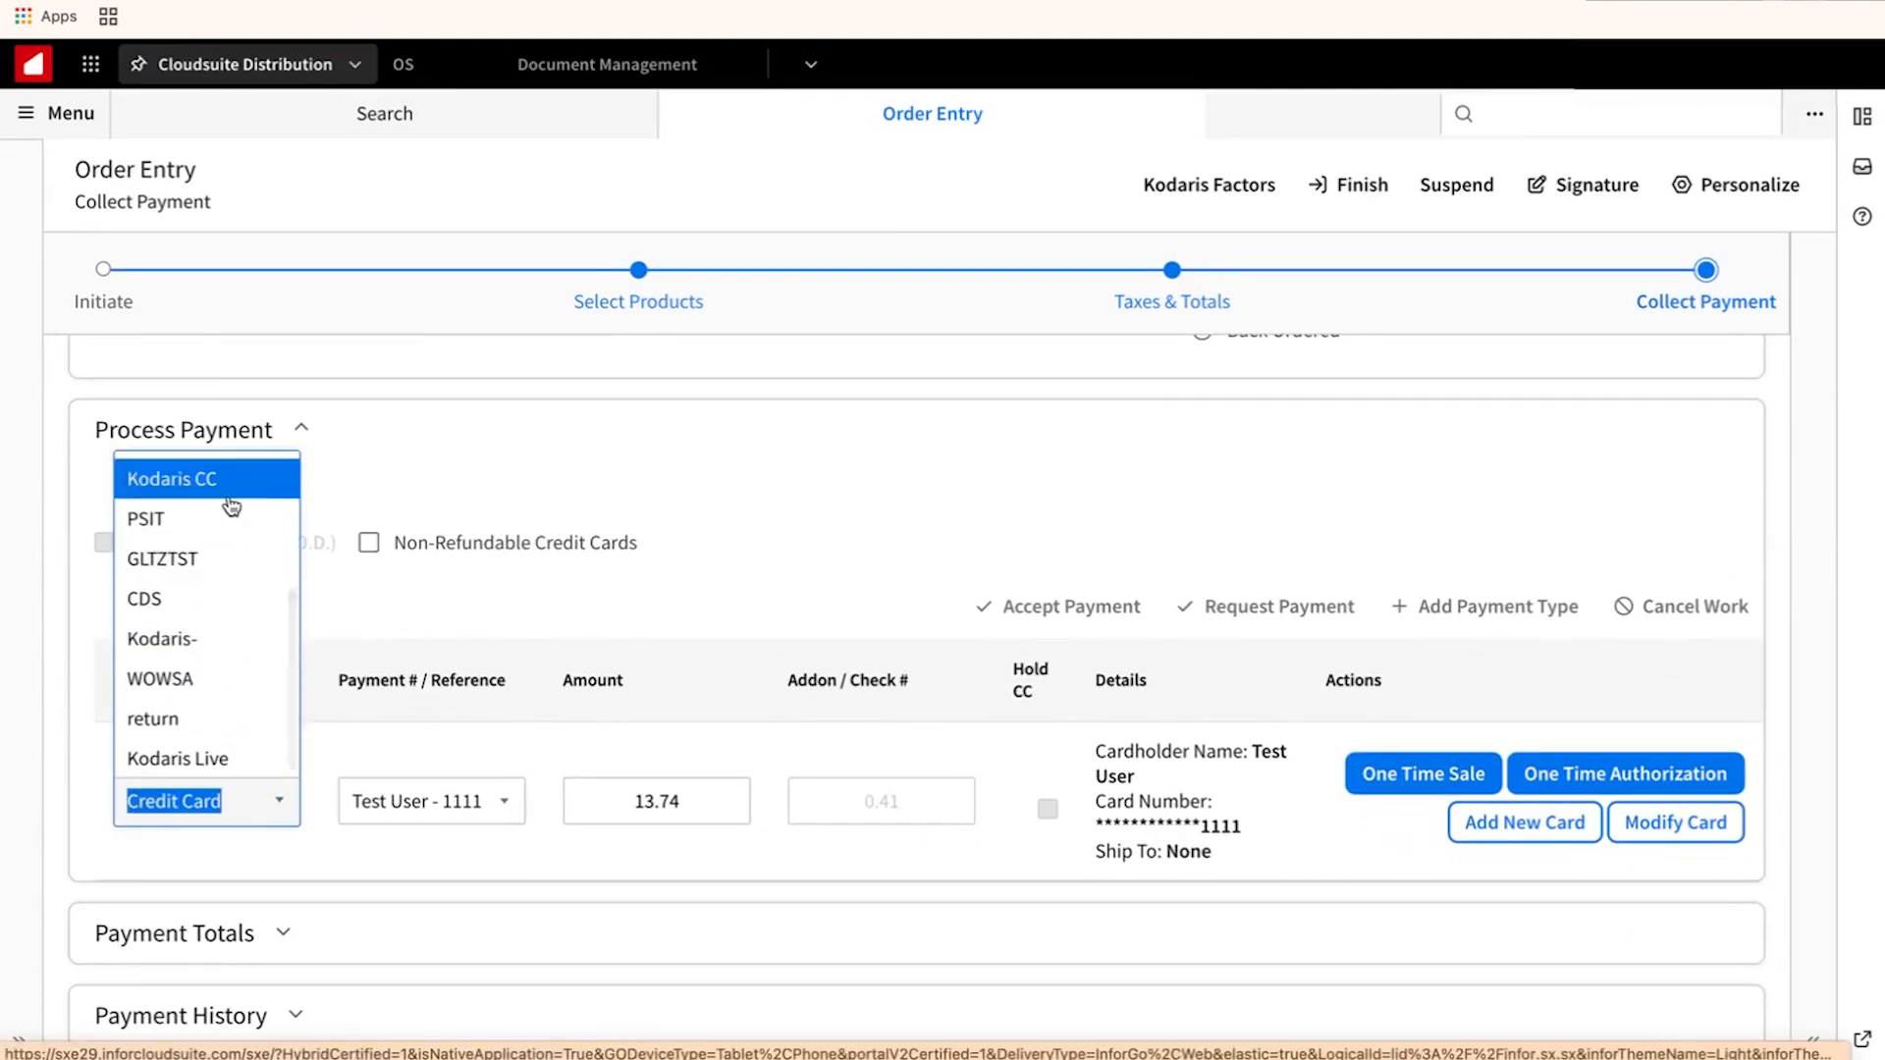
click(229, 496)
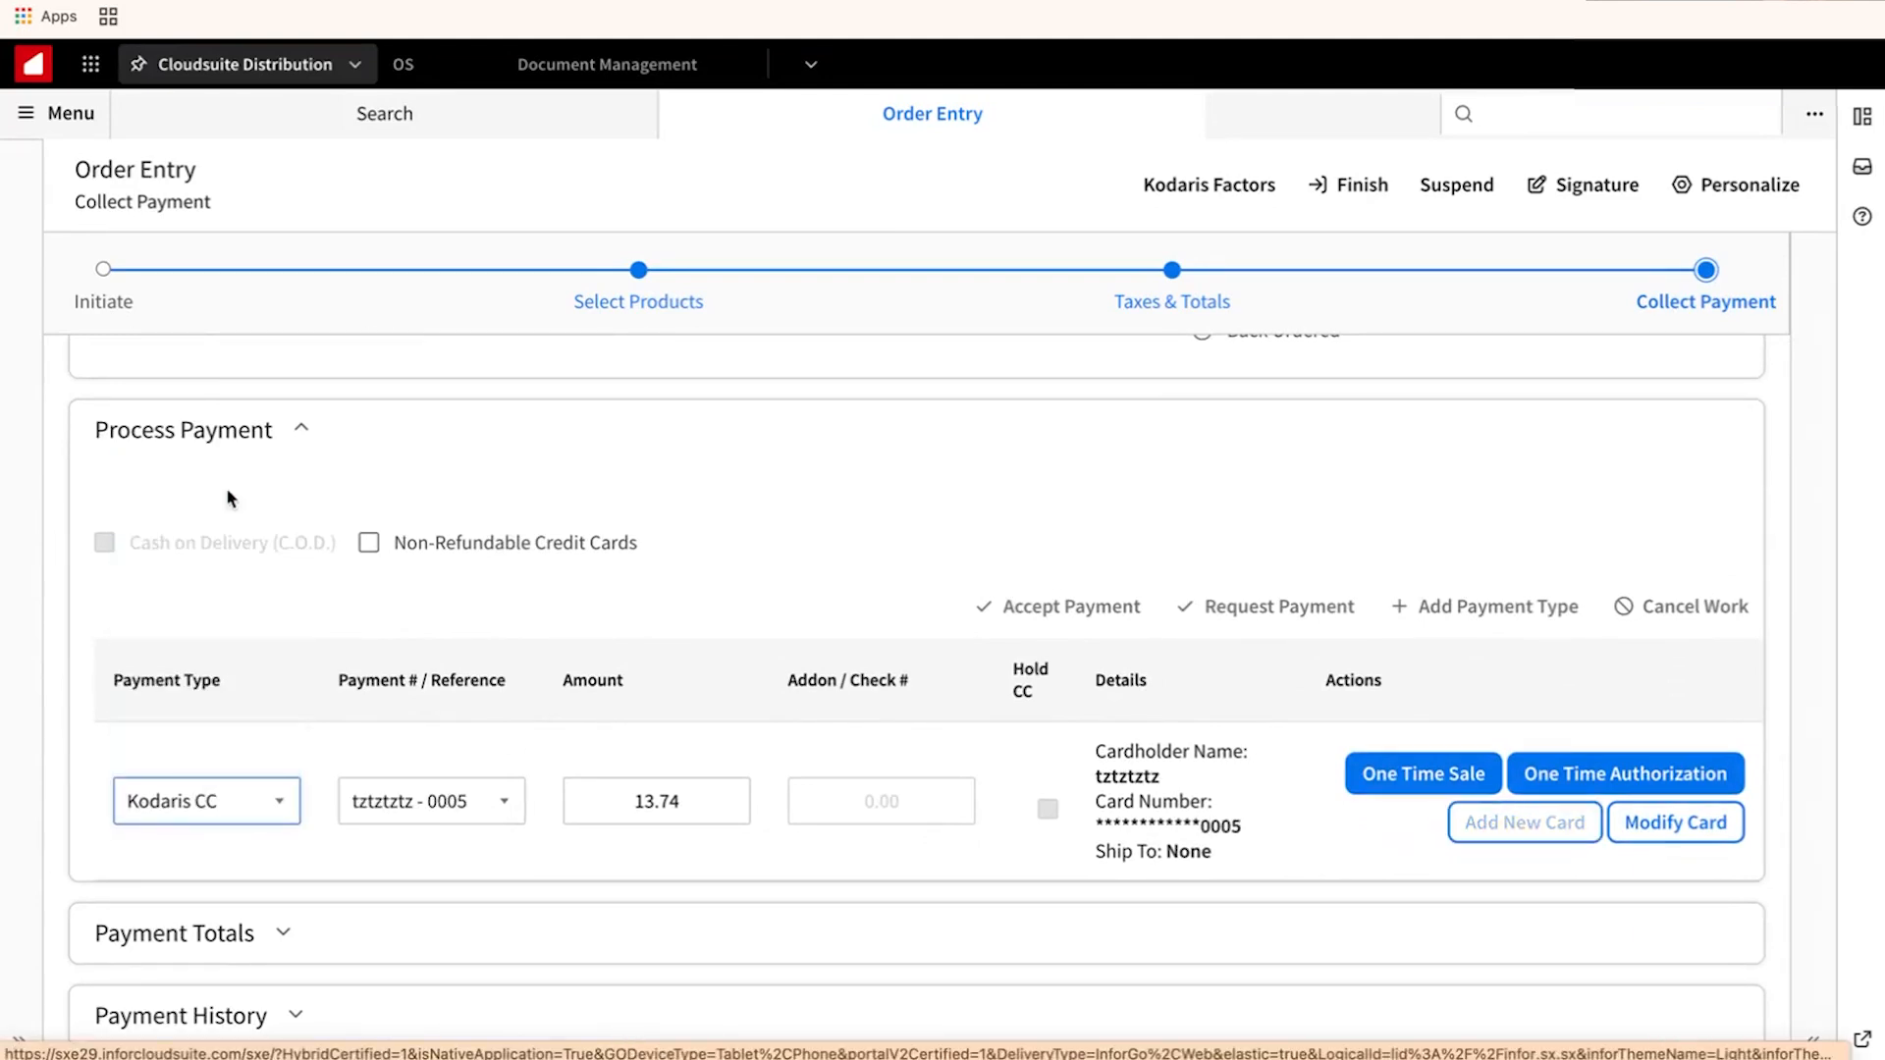
click(504, 813)
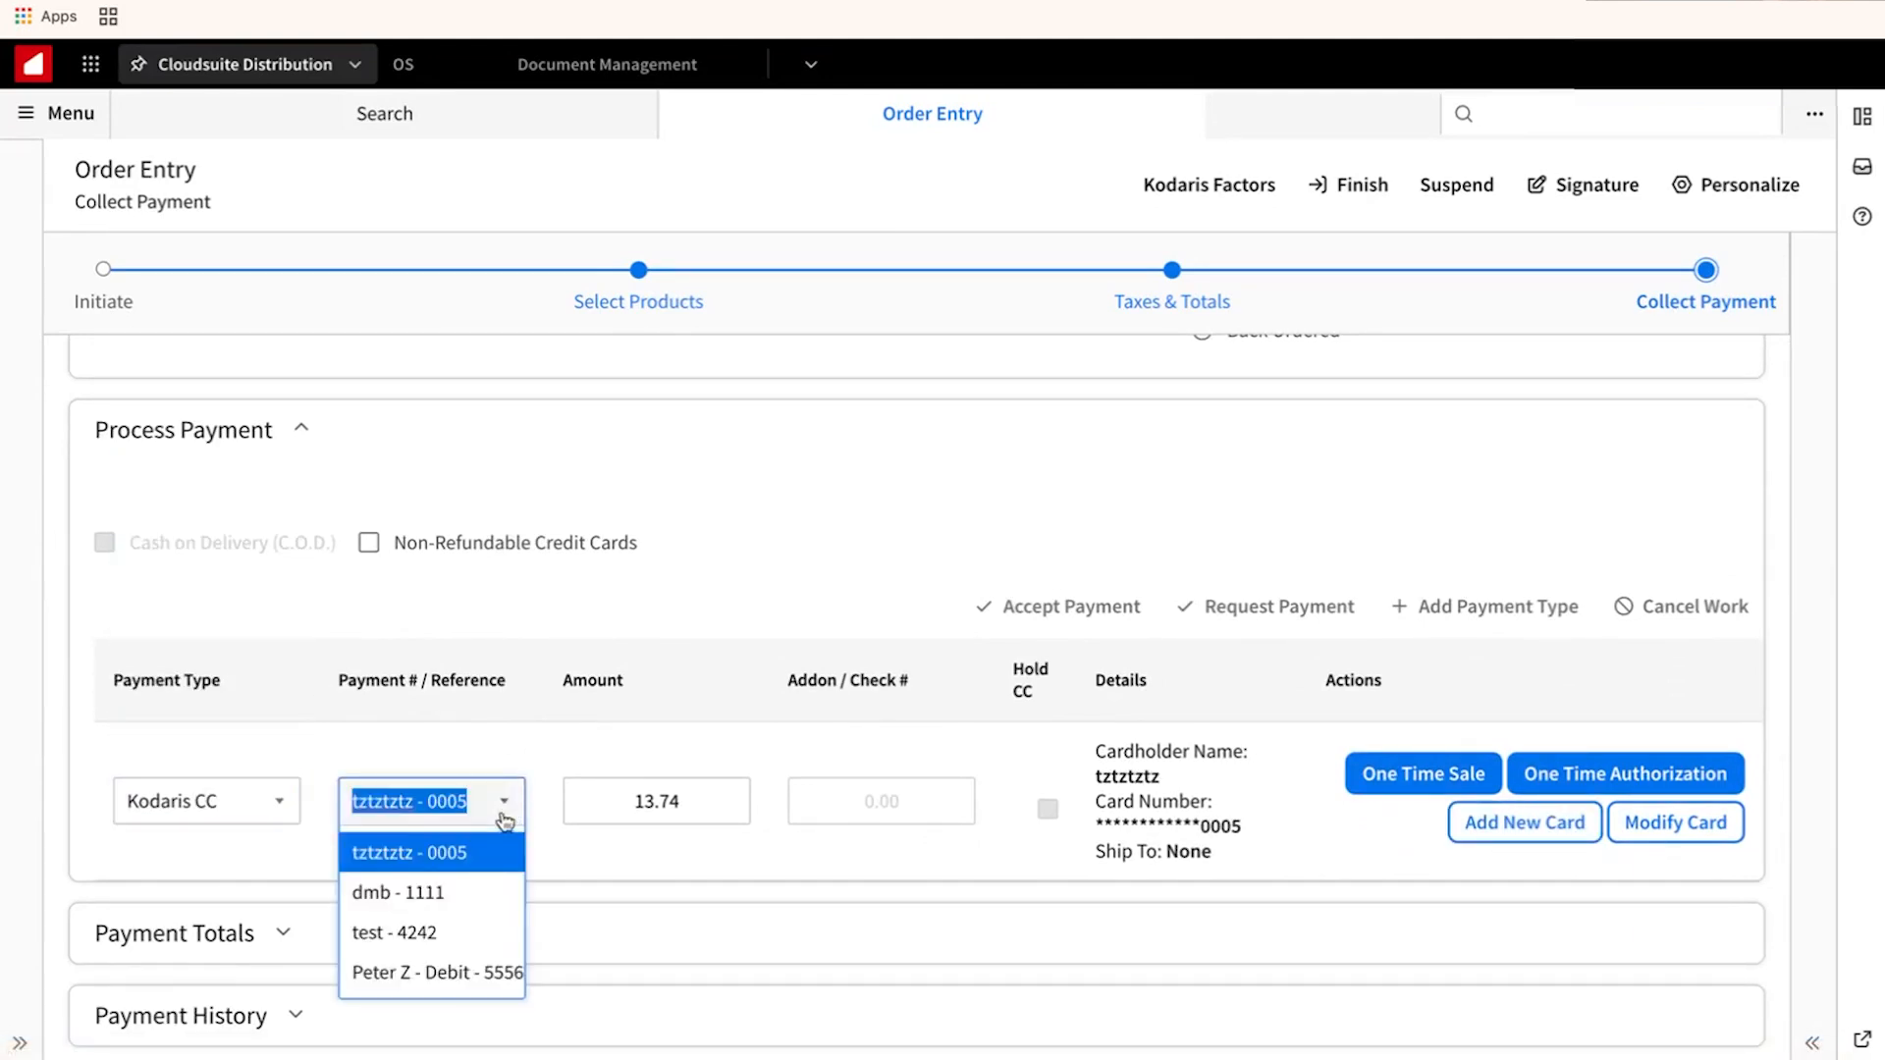
click(471, 893)
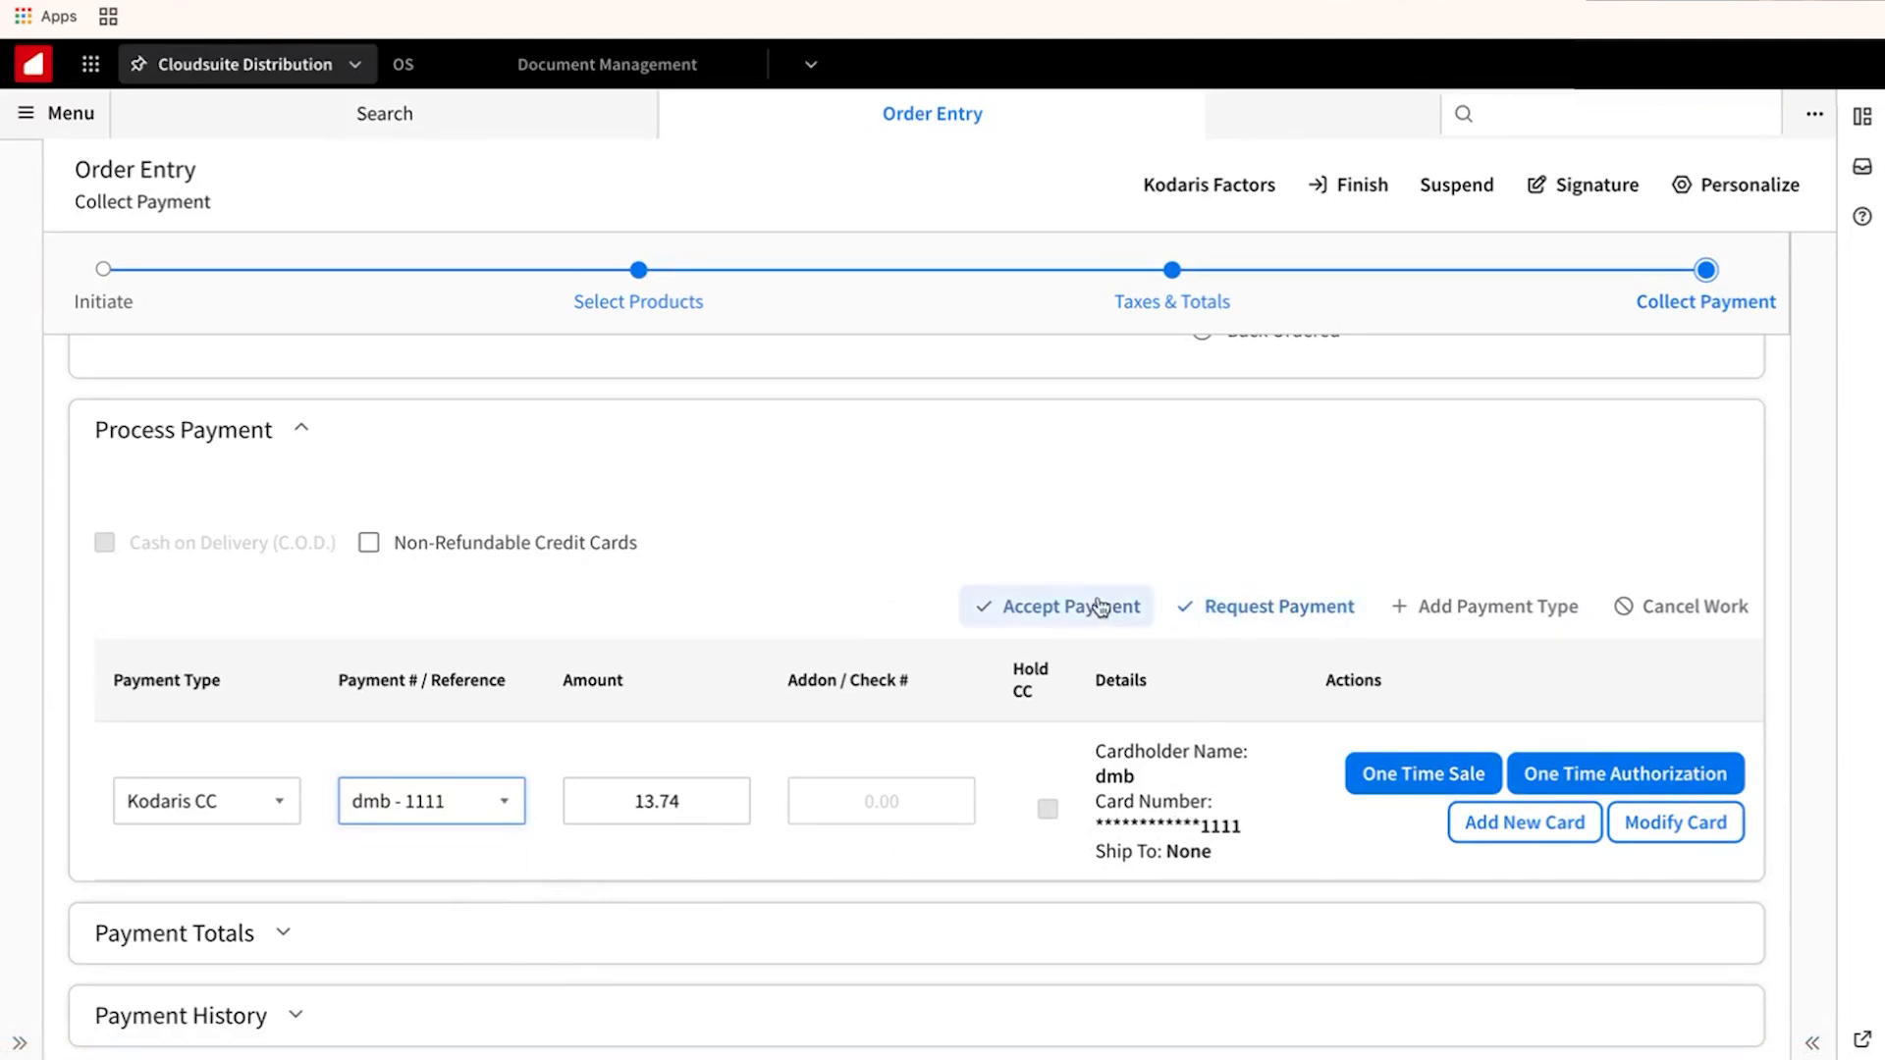
click(1037, 611)
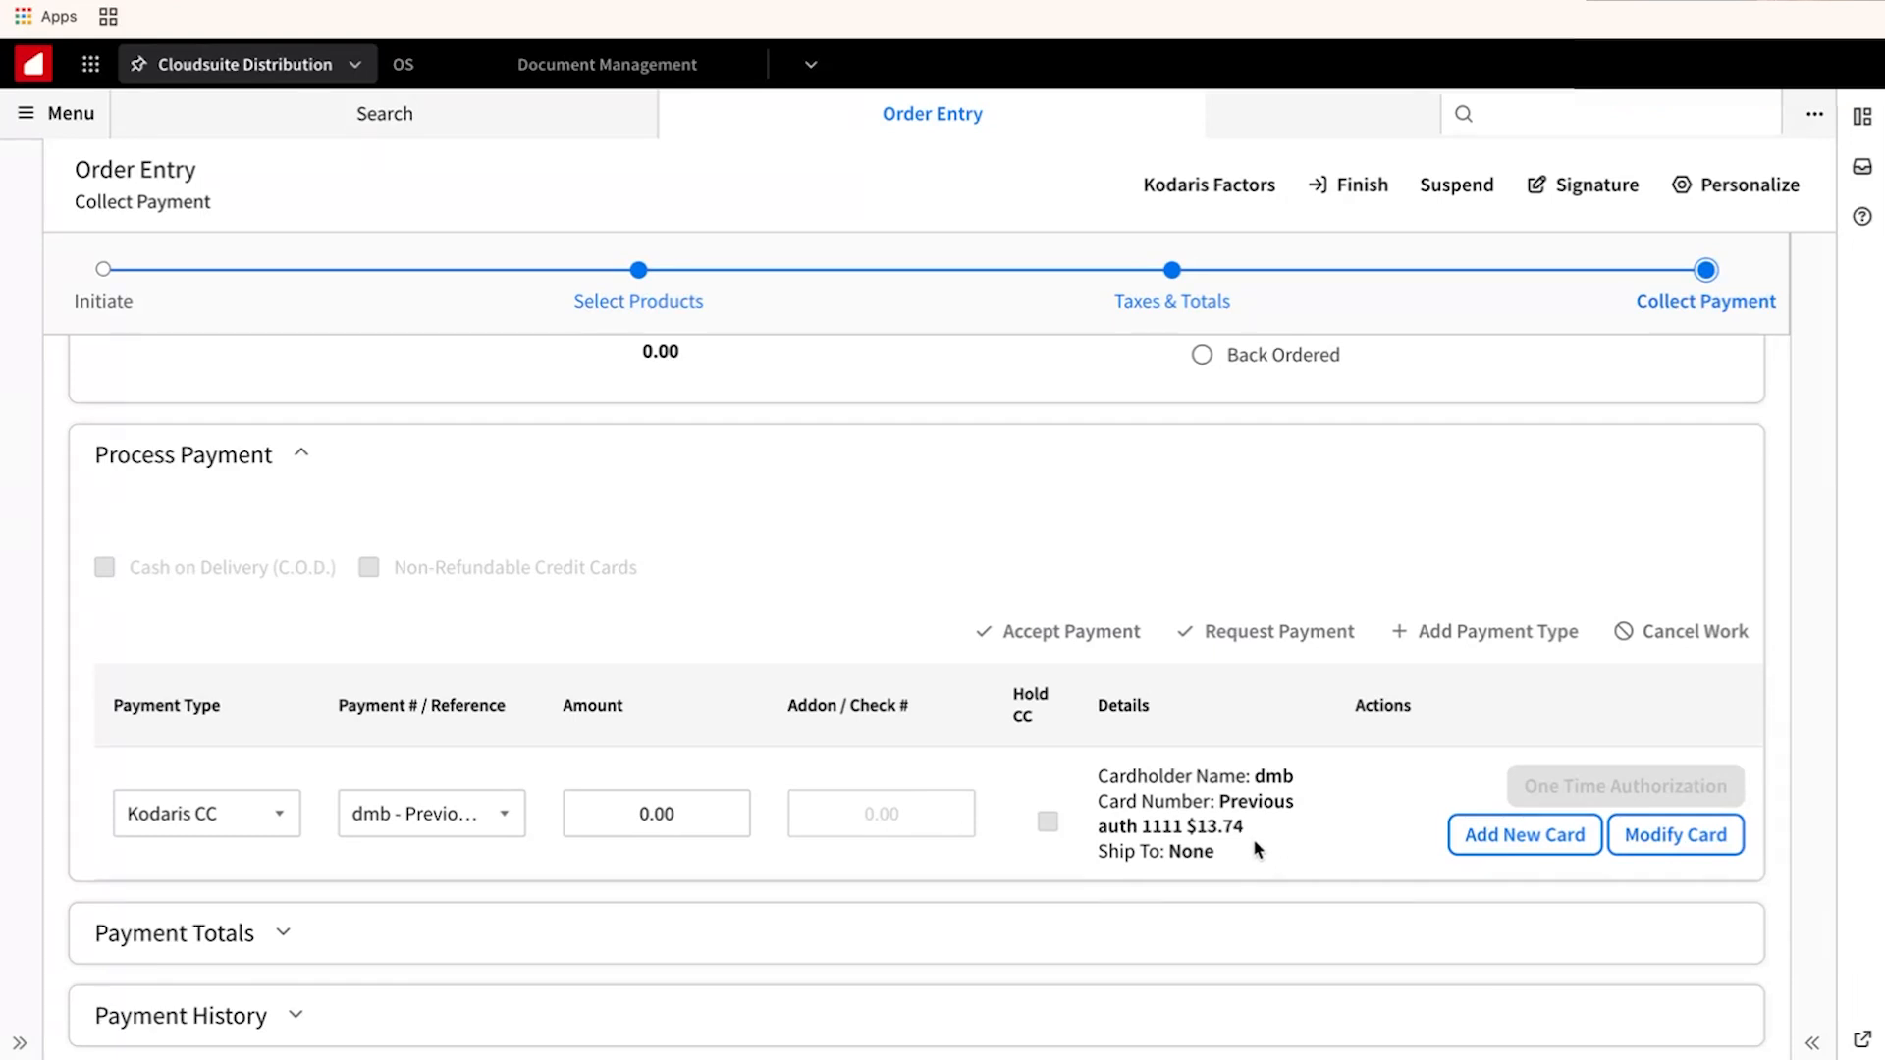
Finish and ship order 2241-00, then start a new order for customer MM Electric.
click(1353, 185)
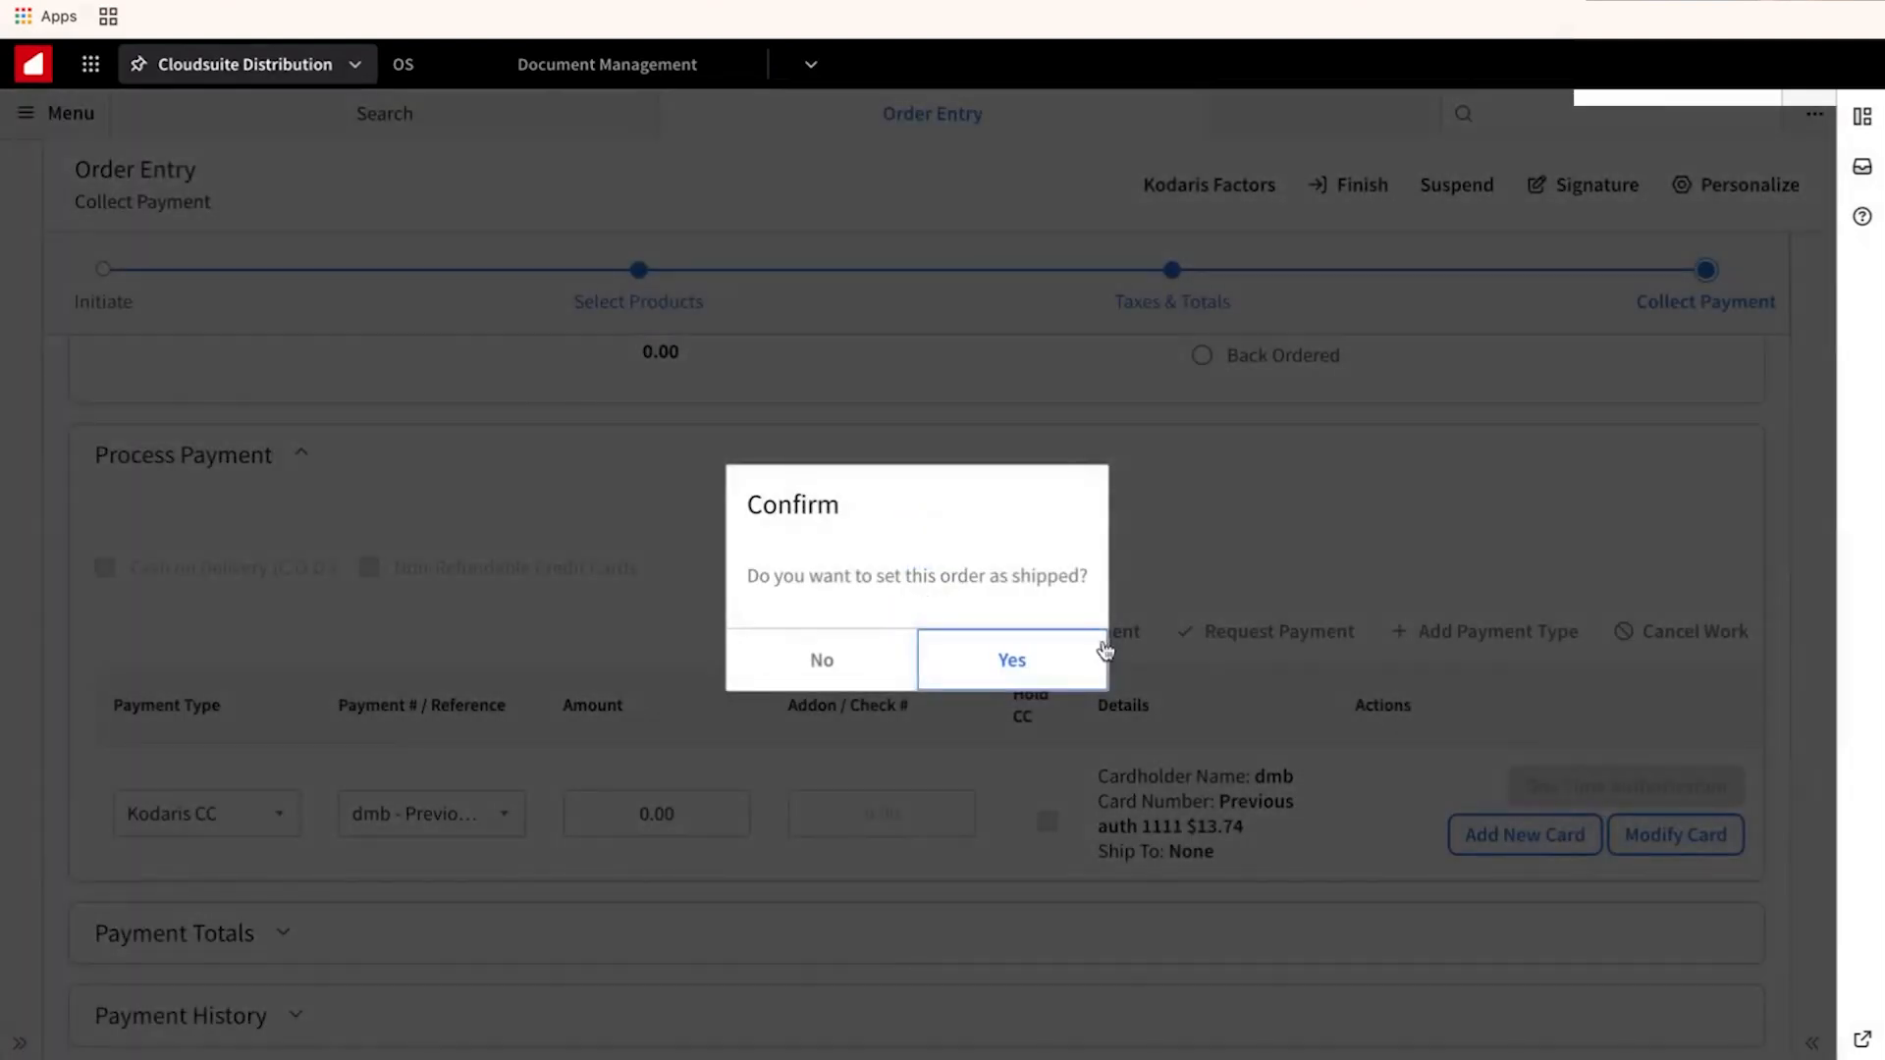
click(1021, 660)
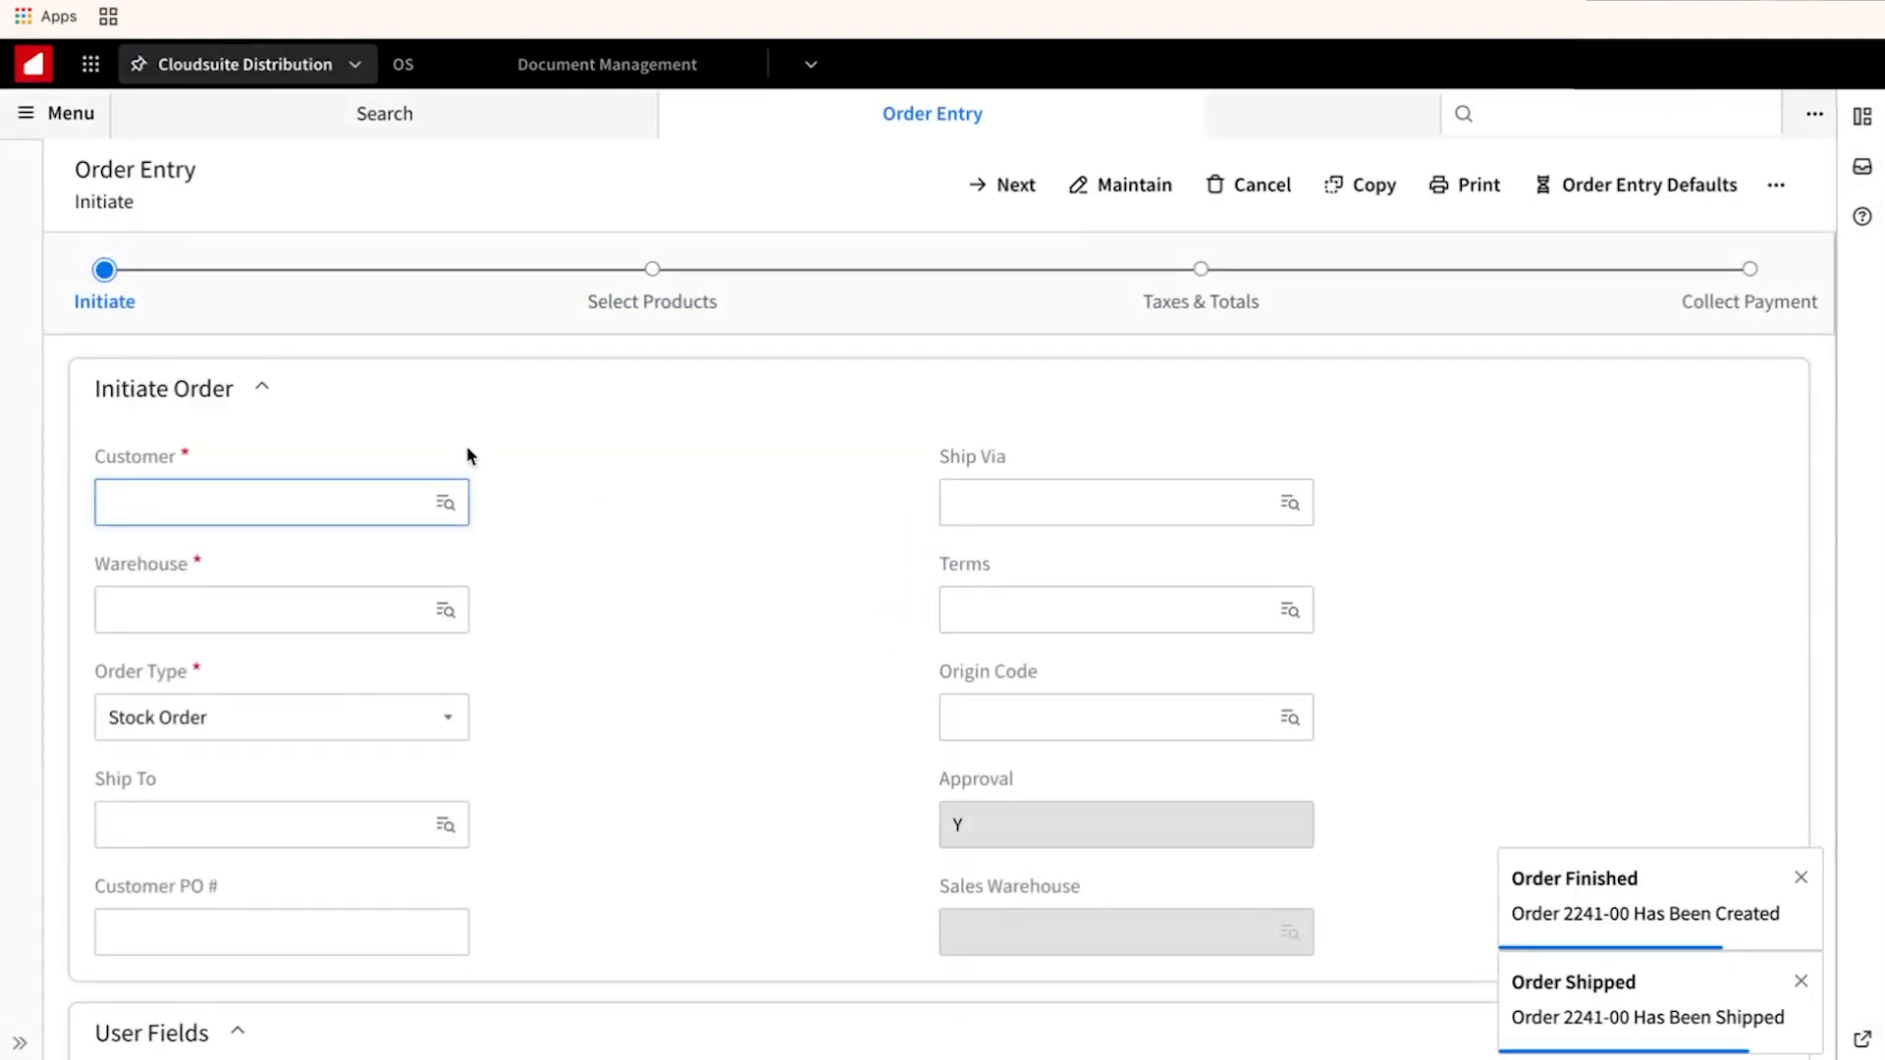
click(269, 506)
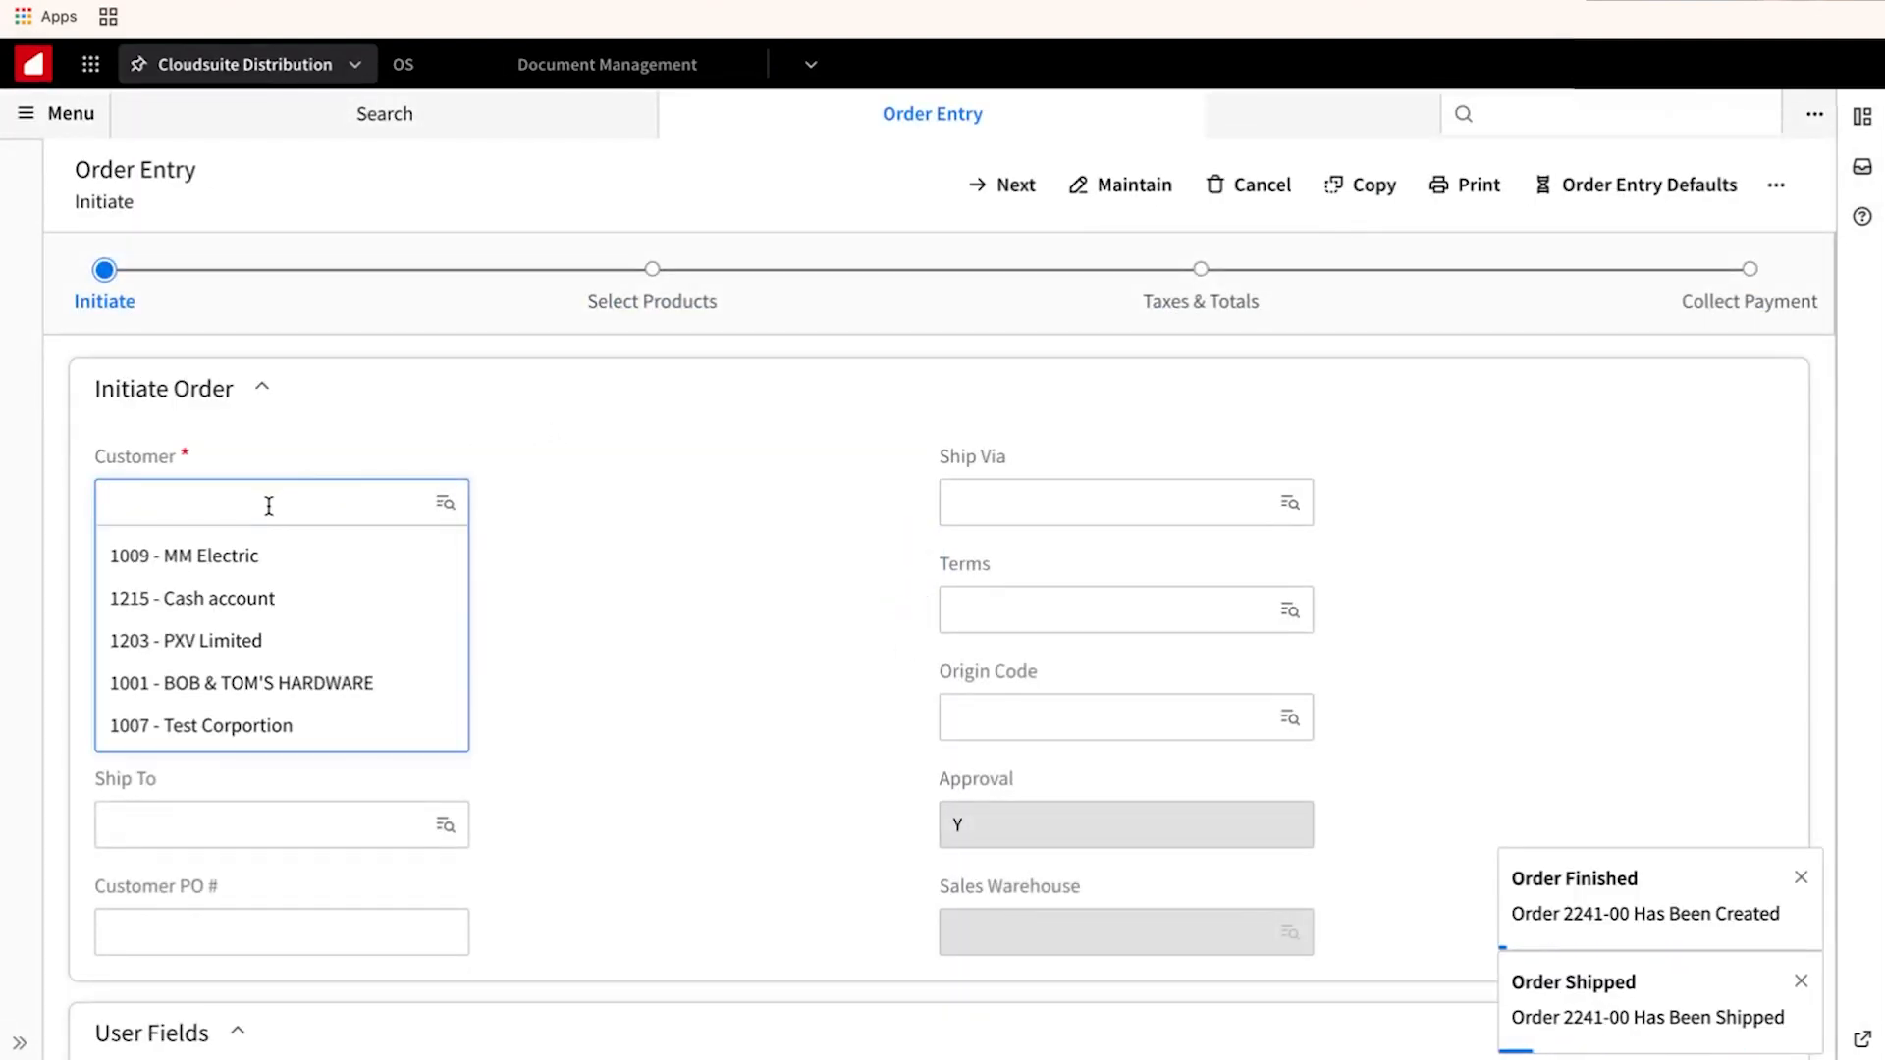
click(257, 566)
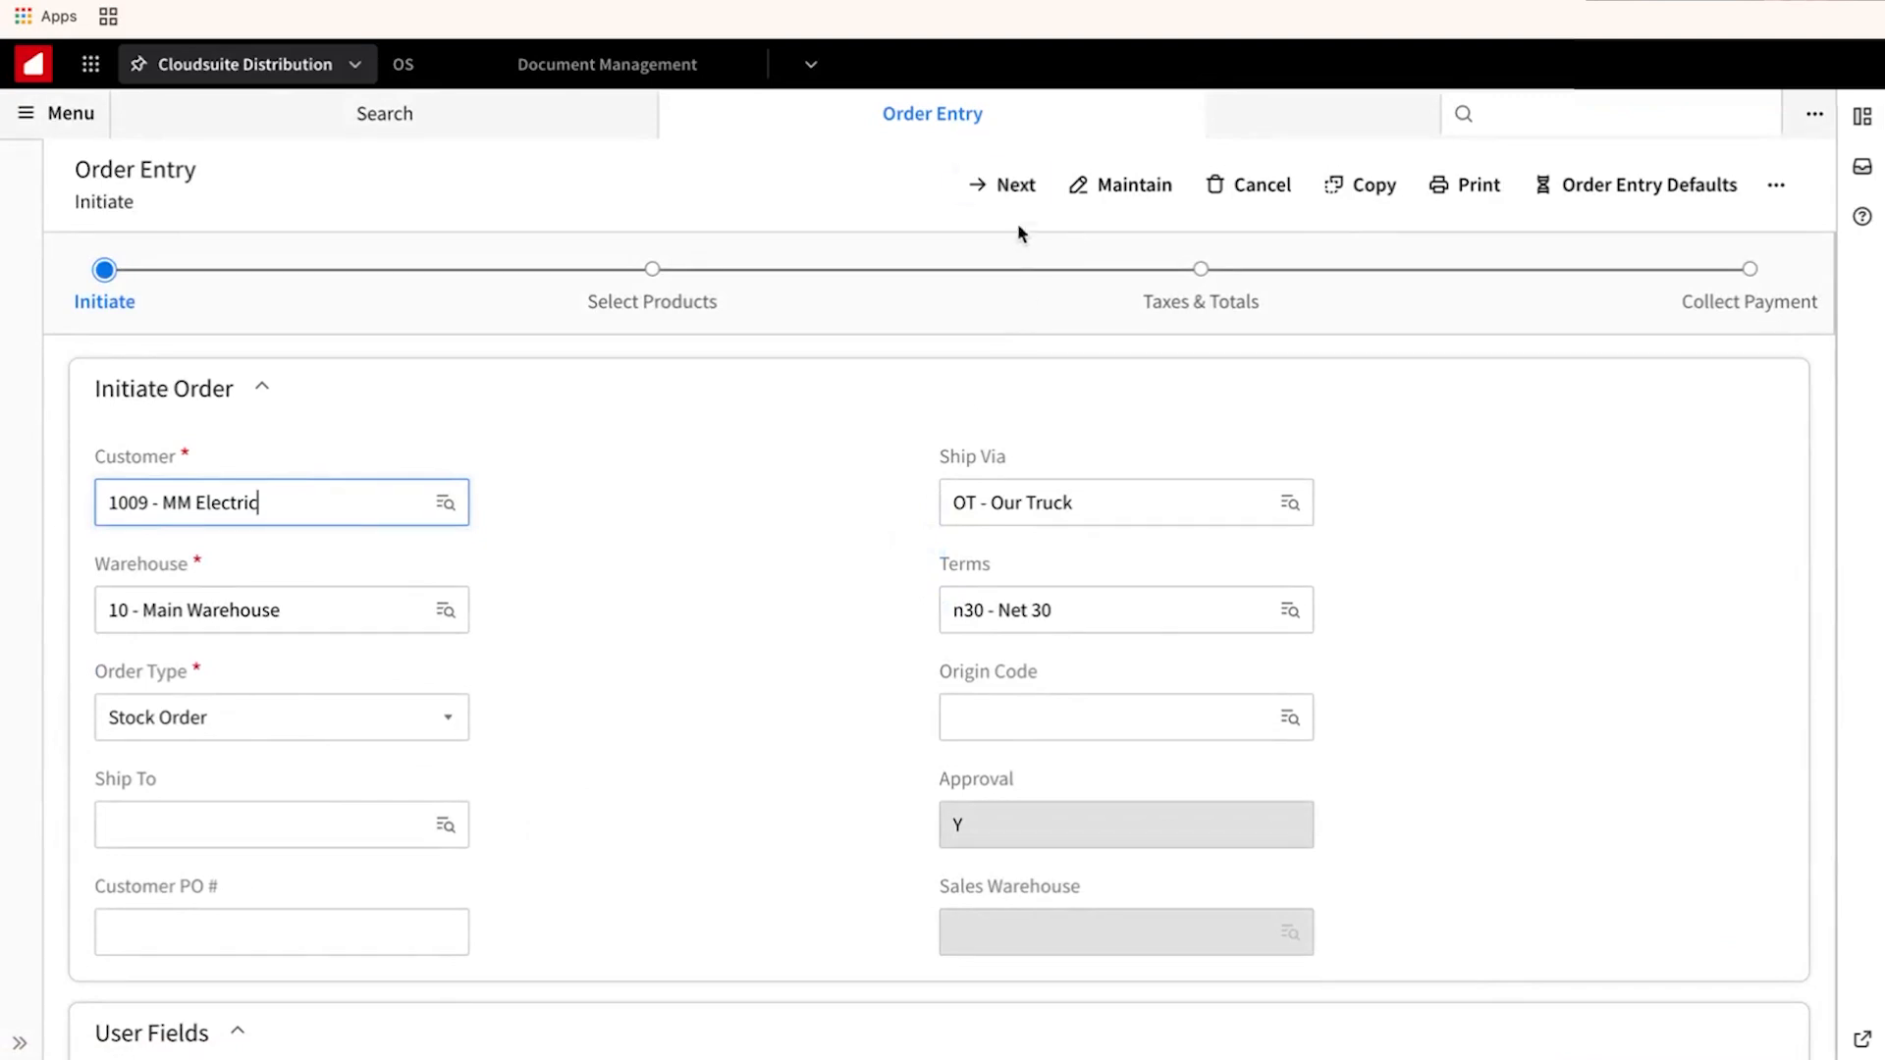
Add an insulated screwdriver line to the new order and go to Collect Payment.
click(1010, 193)
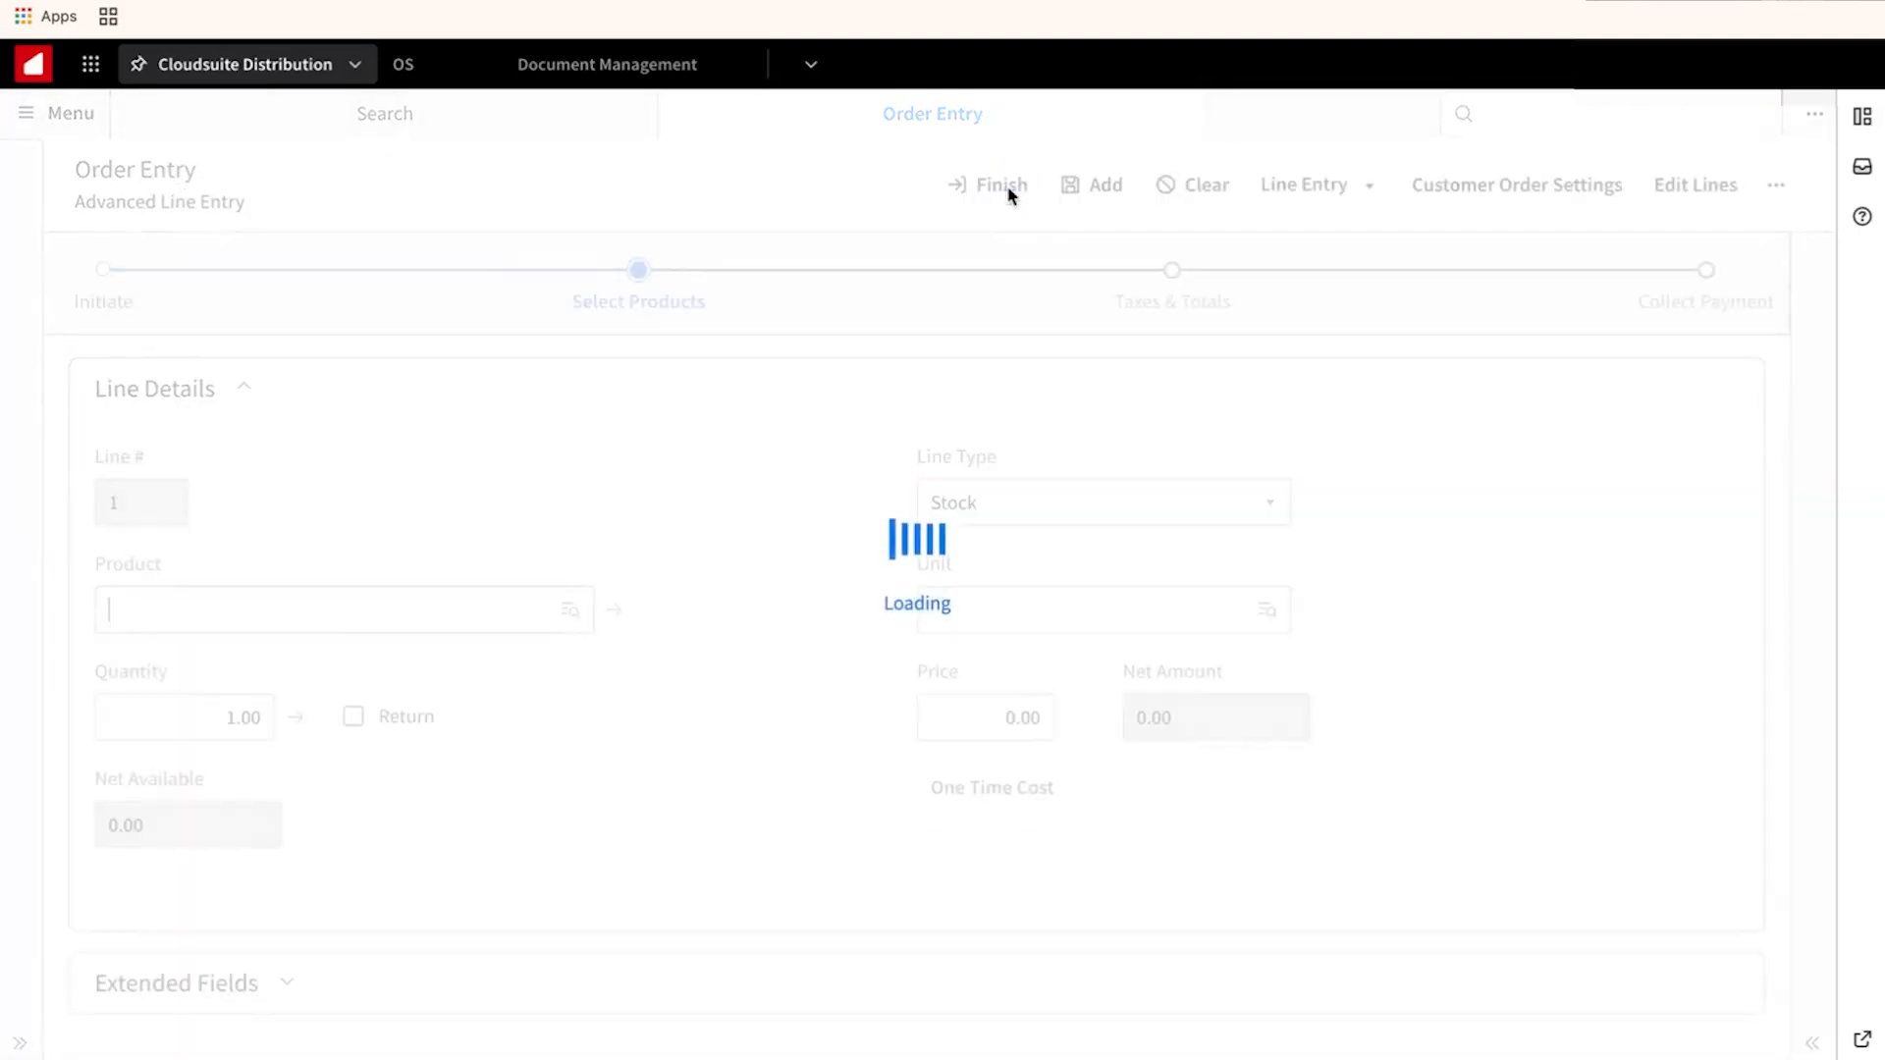
click(429, 618)
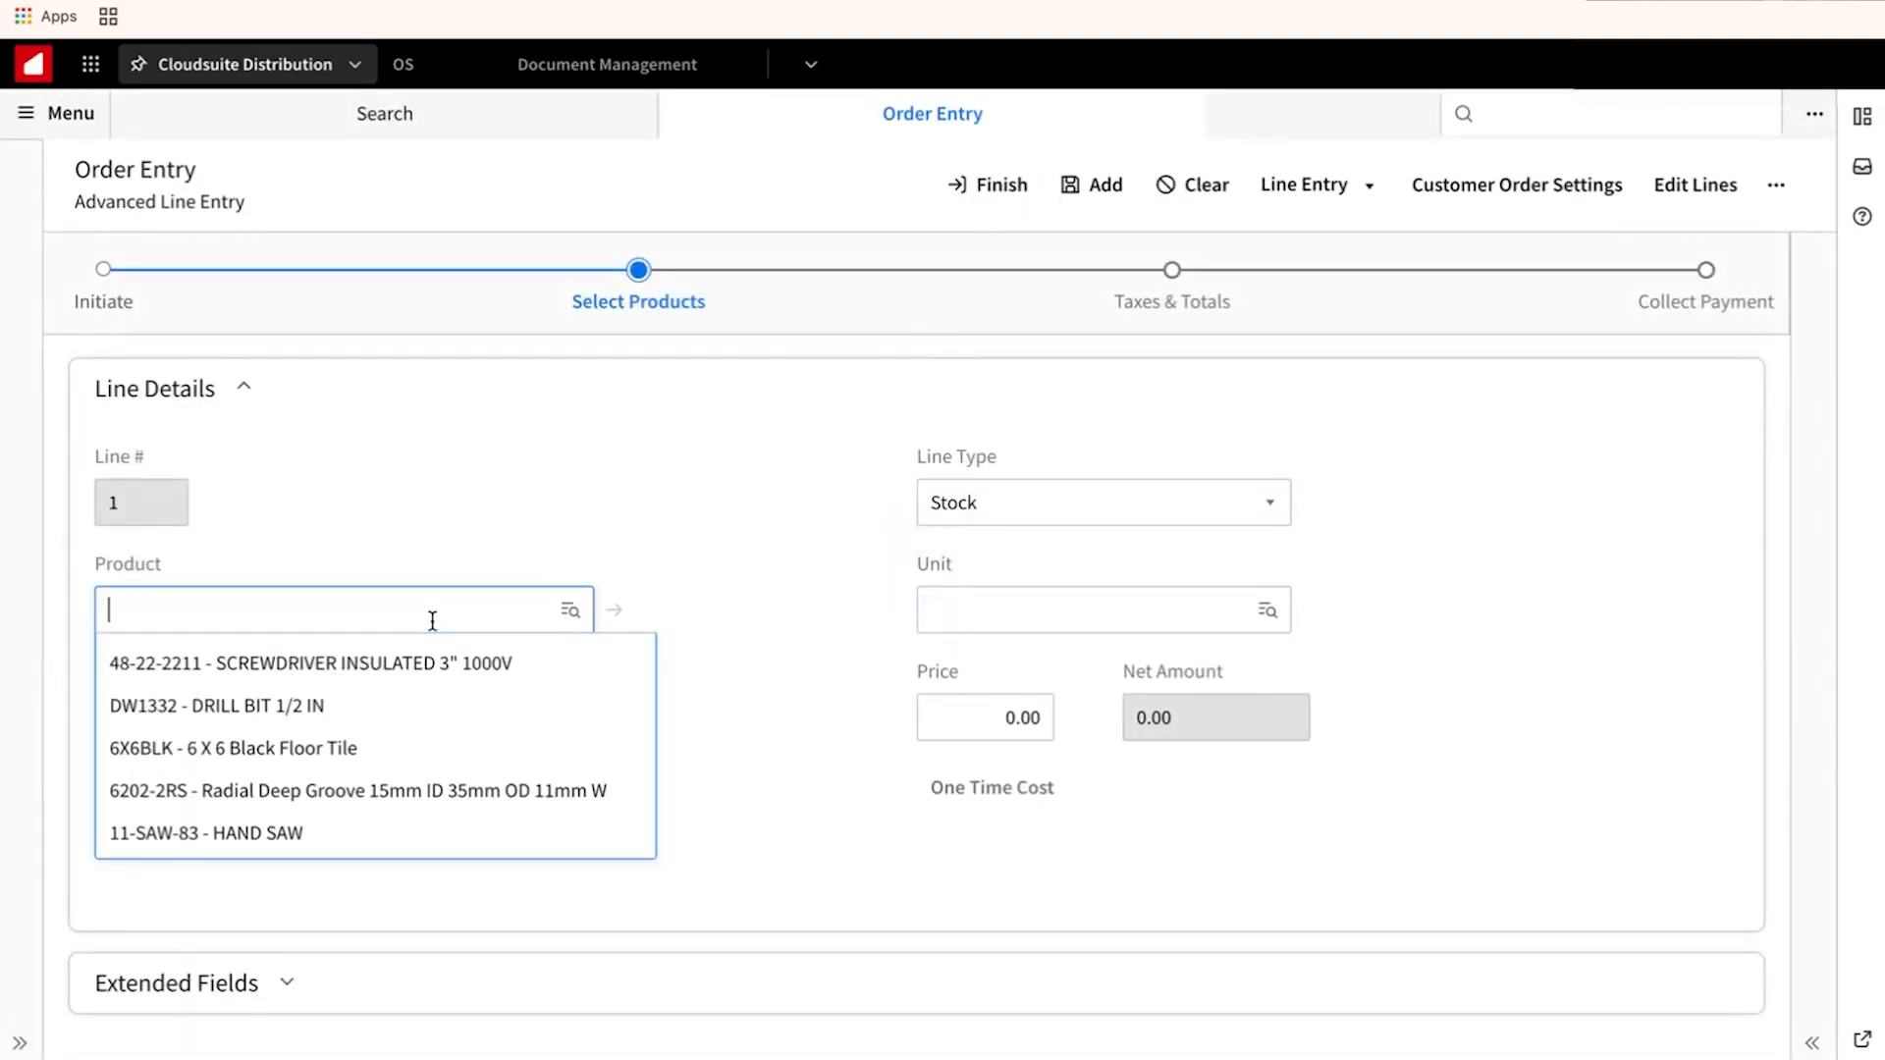
click(445, 660)
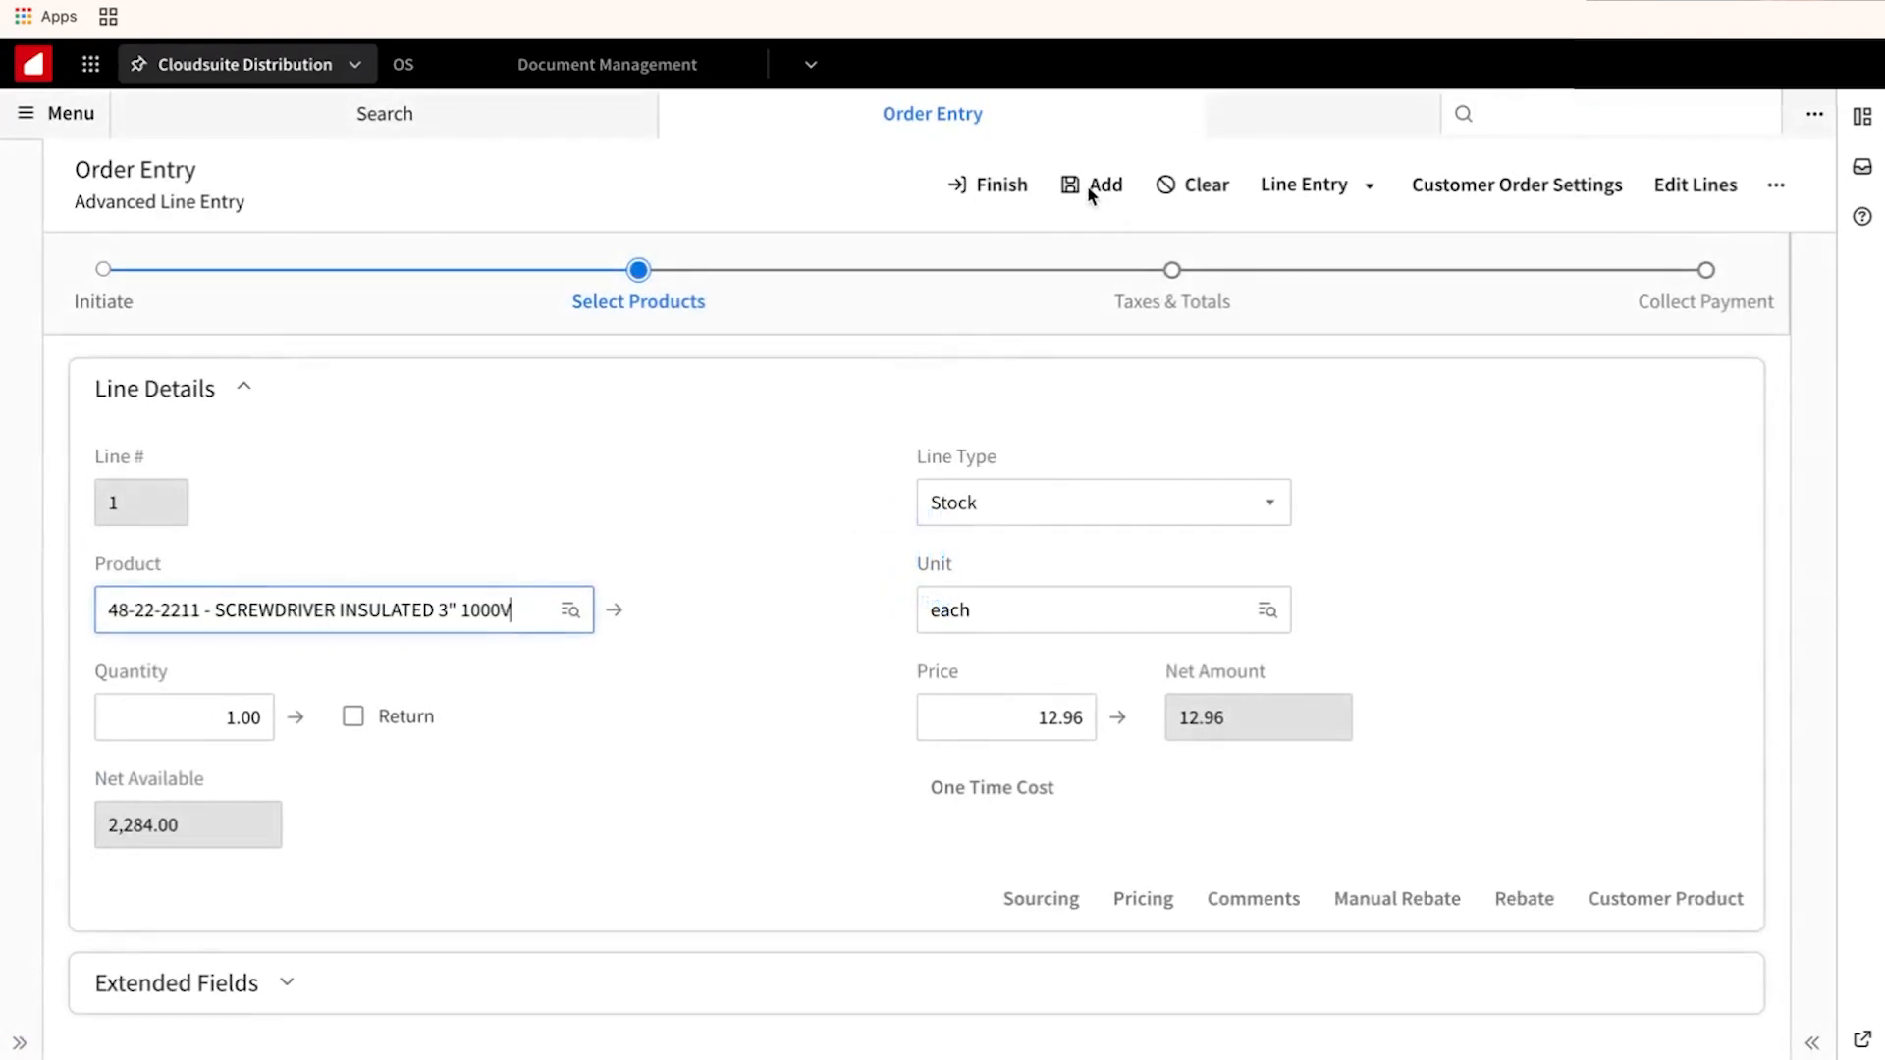
click(1093, 190)
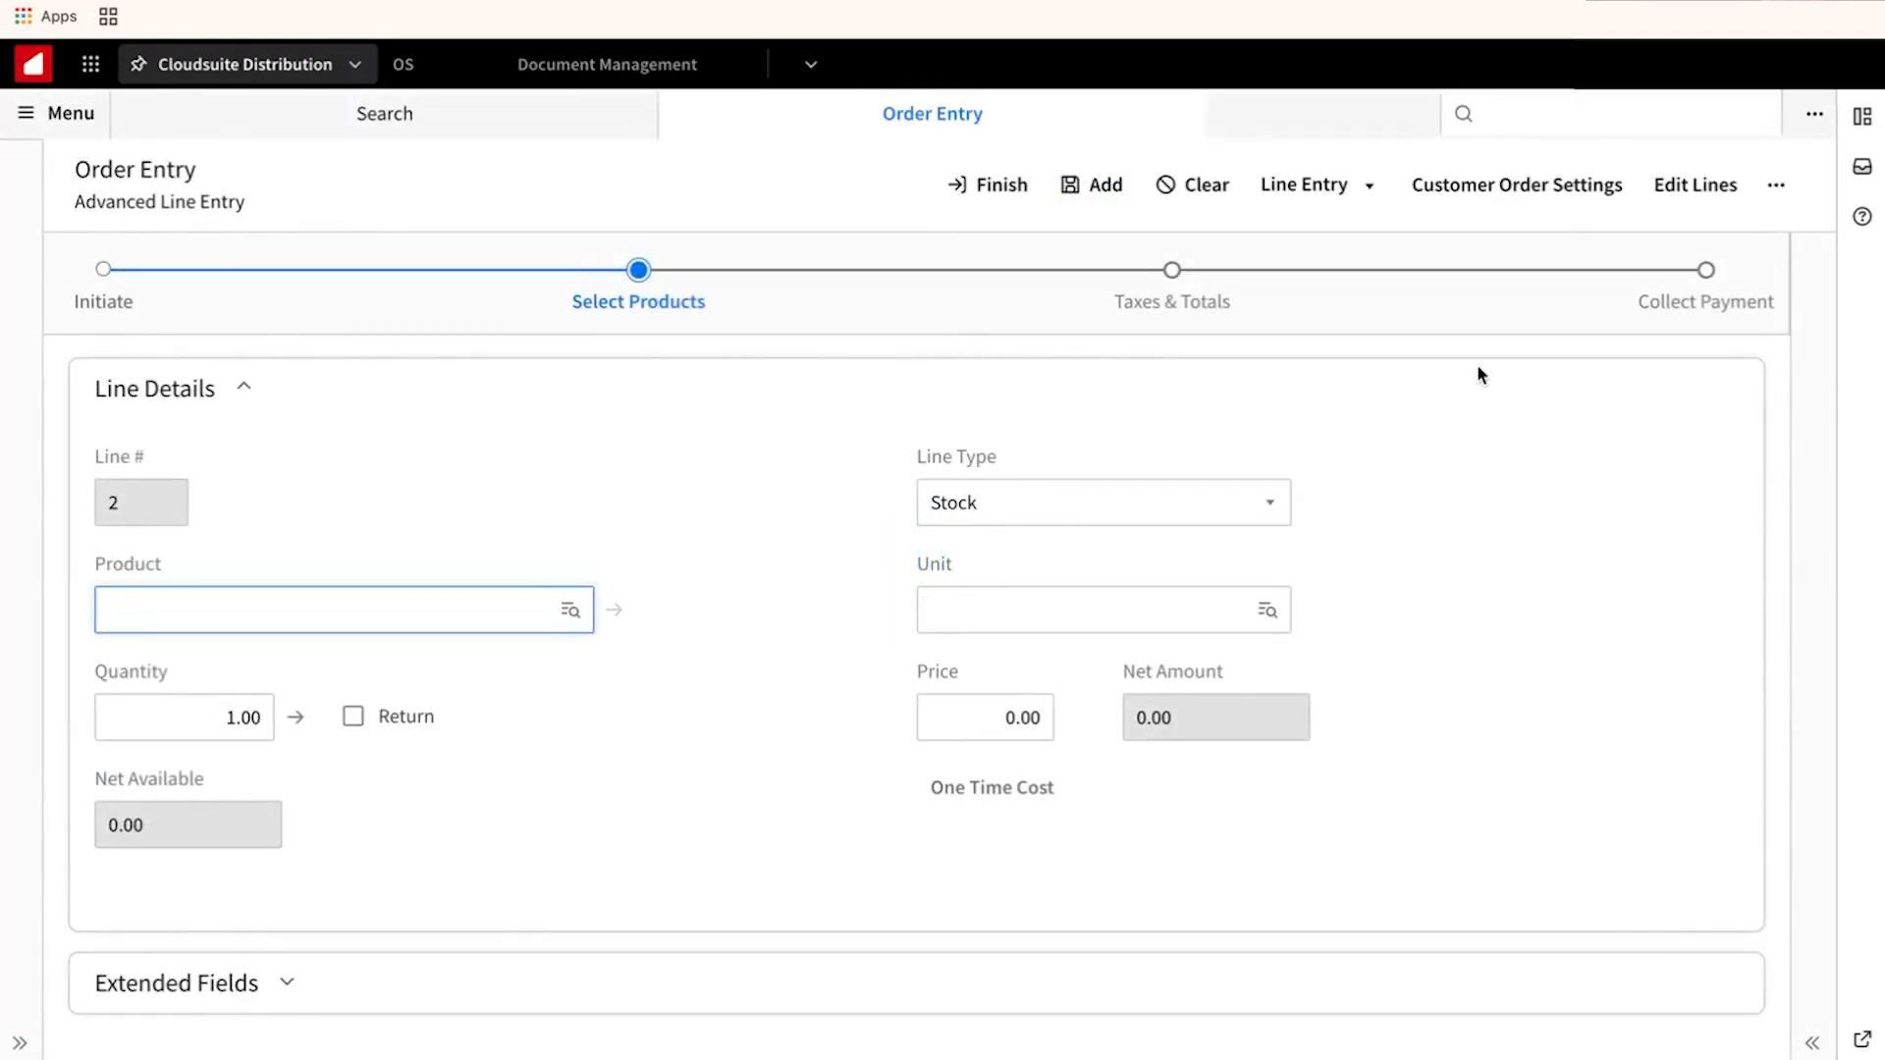
click(1669, 300)
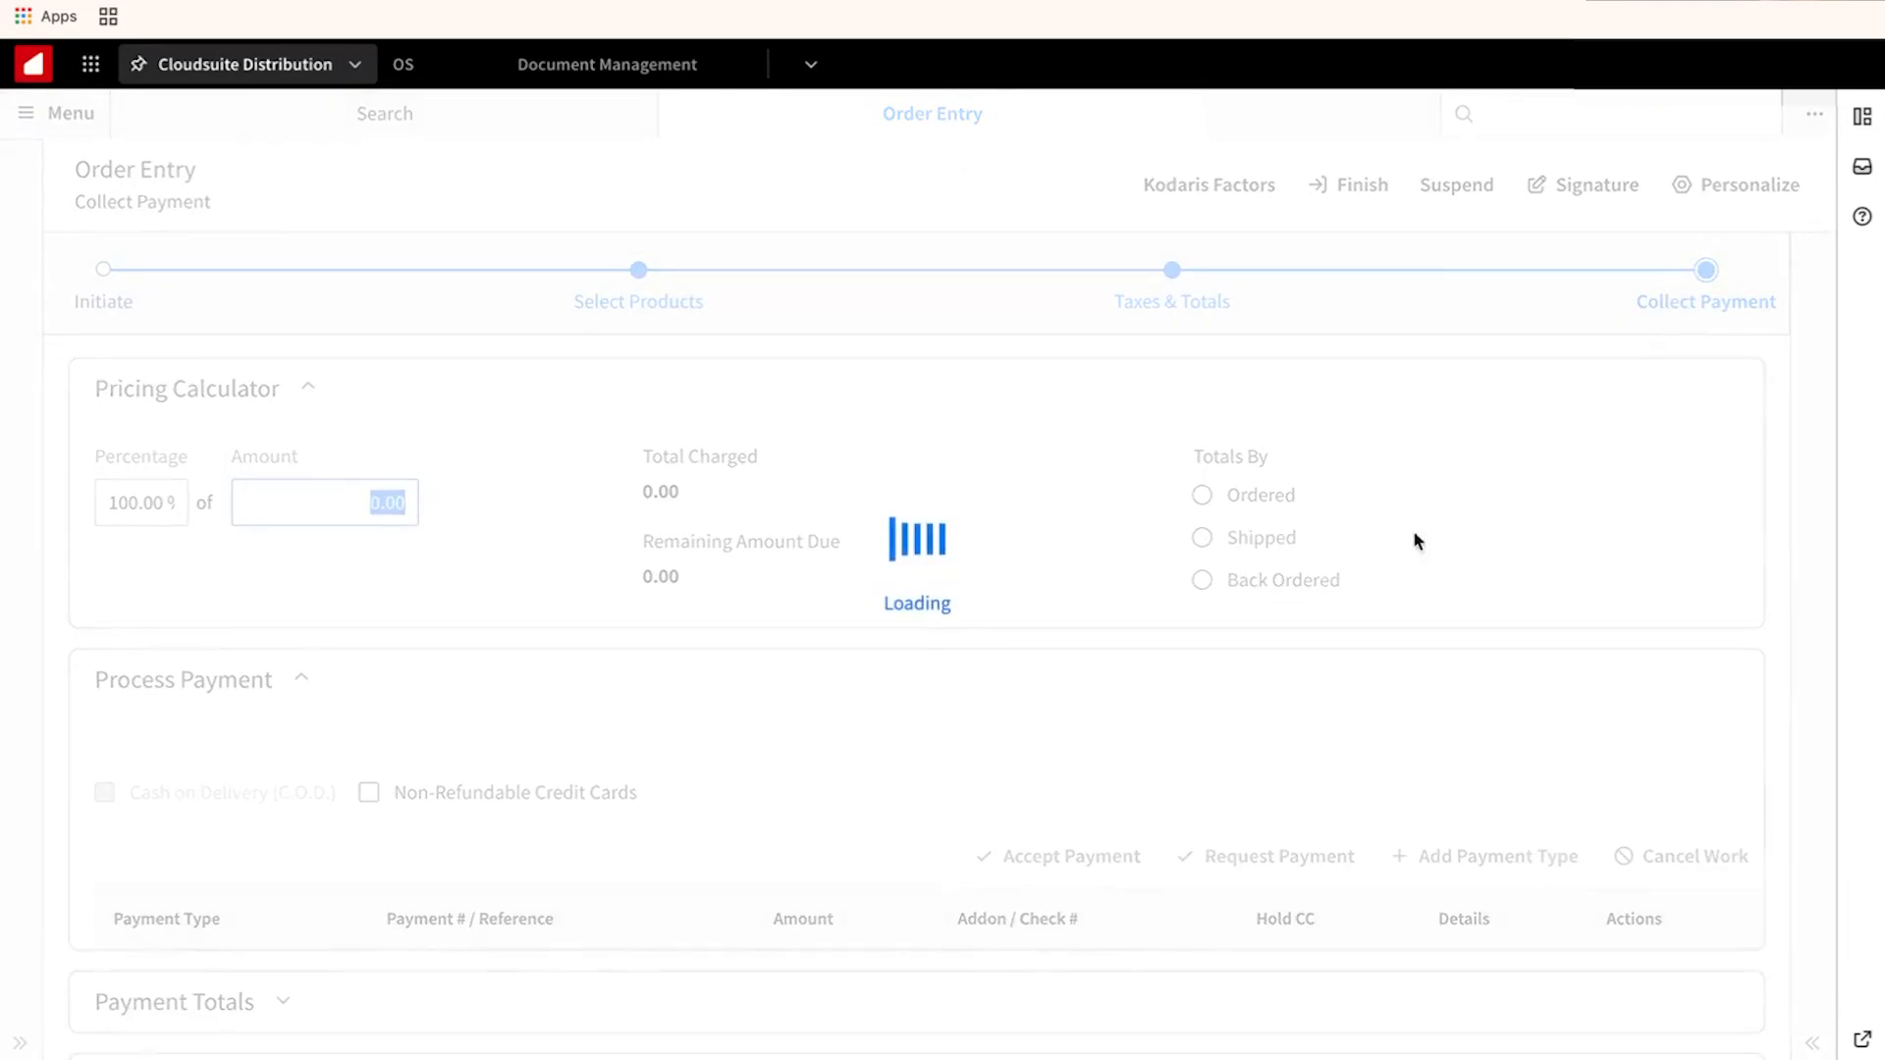
Pay the 13.74 line by Kodaris CC with the other saved card, marked non-refundable.
scroll(1031, 682, down, 3)
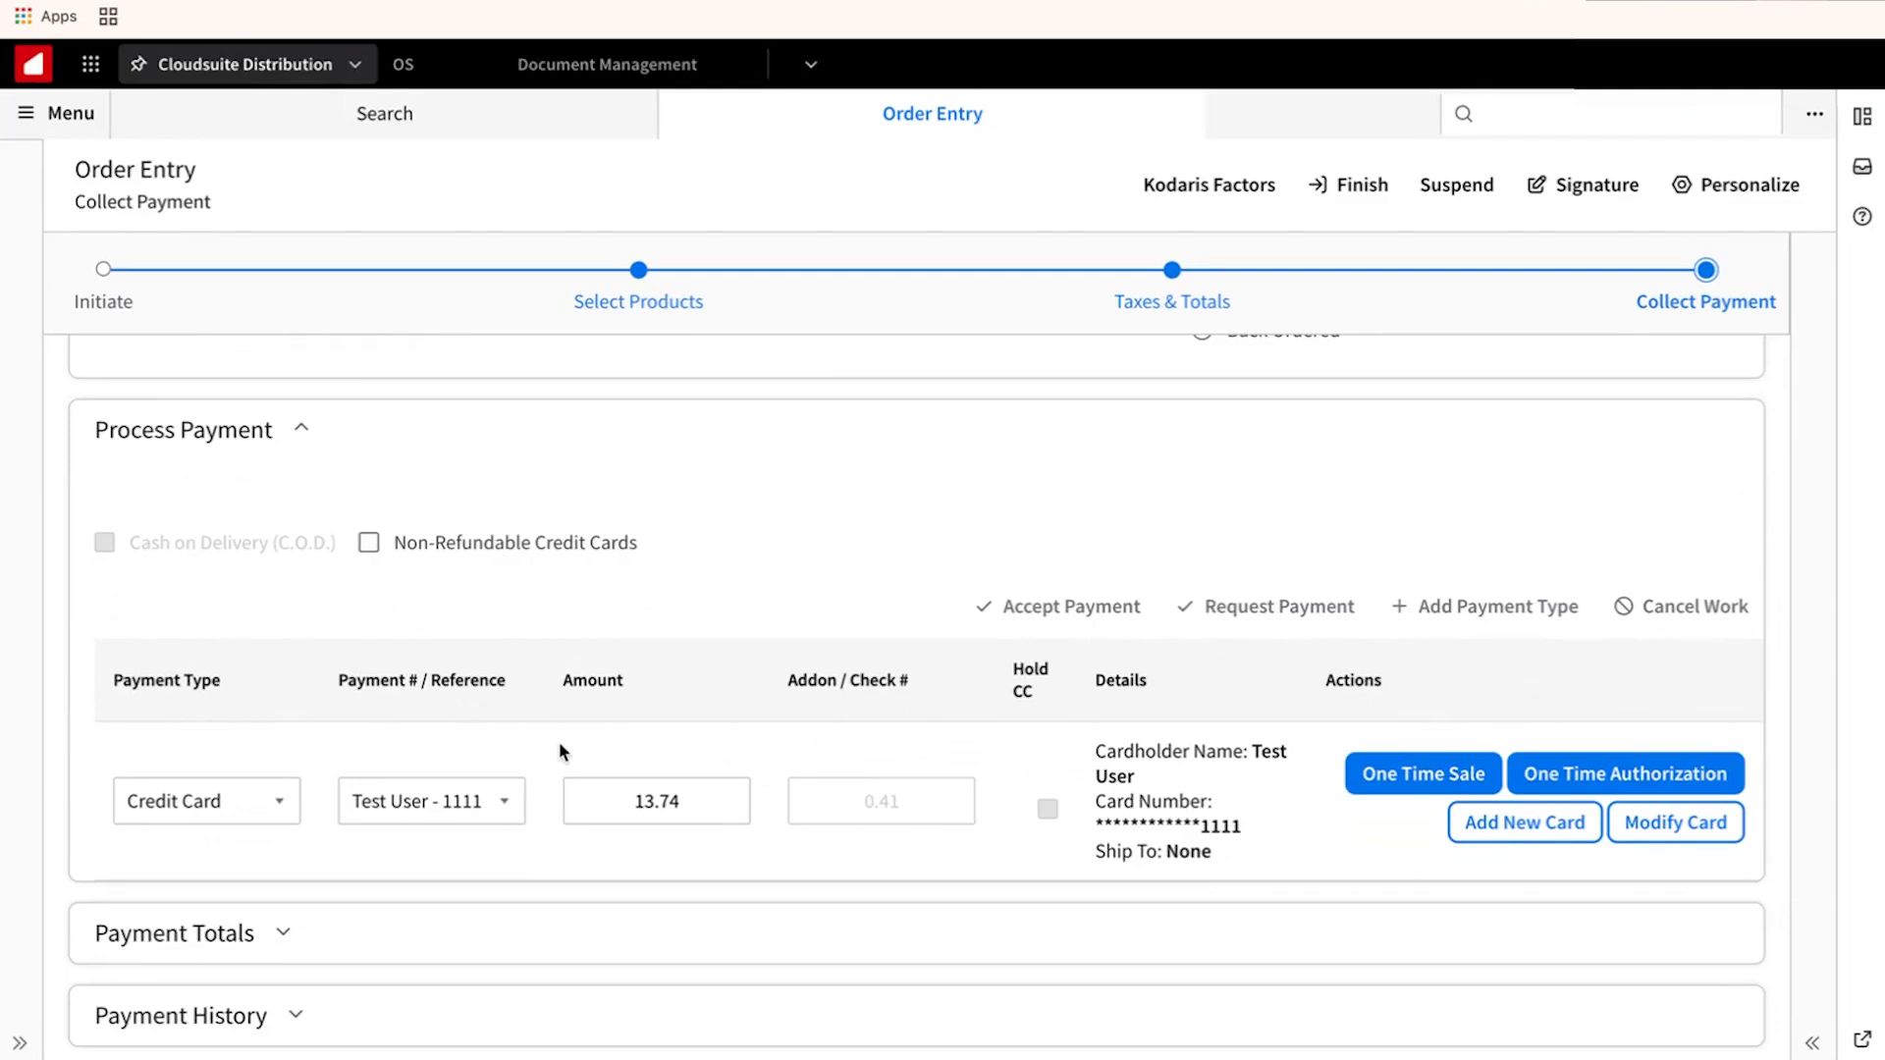
click(265, 801)
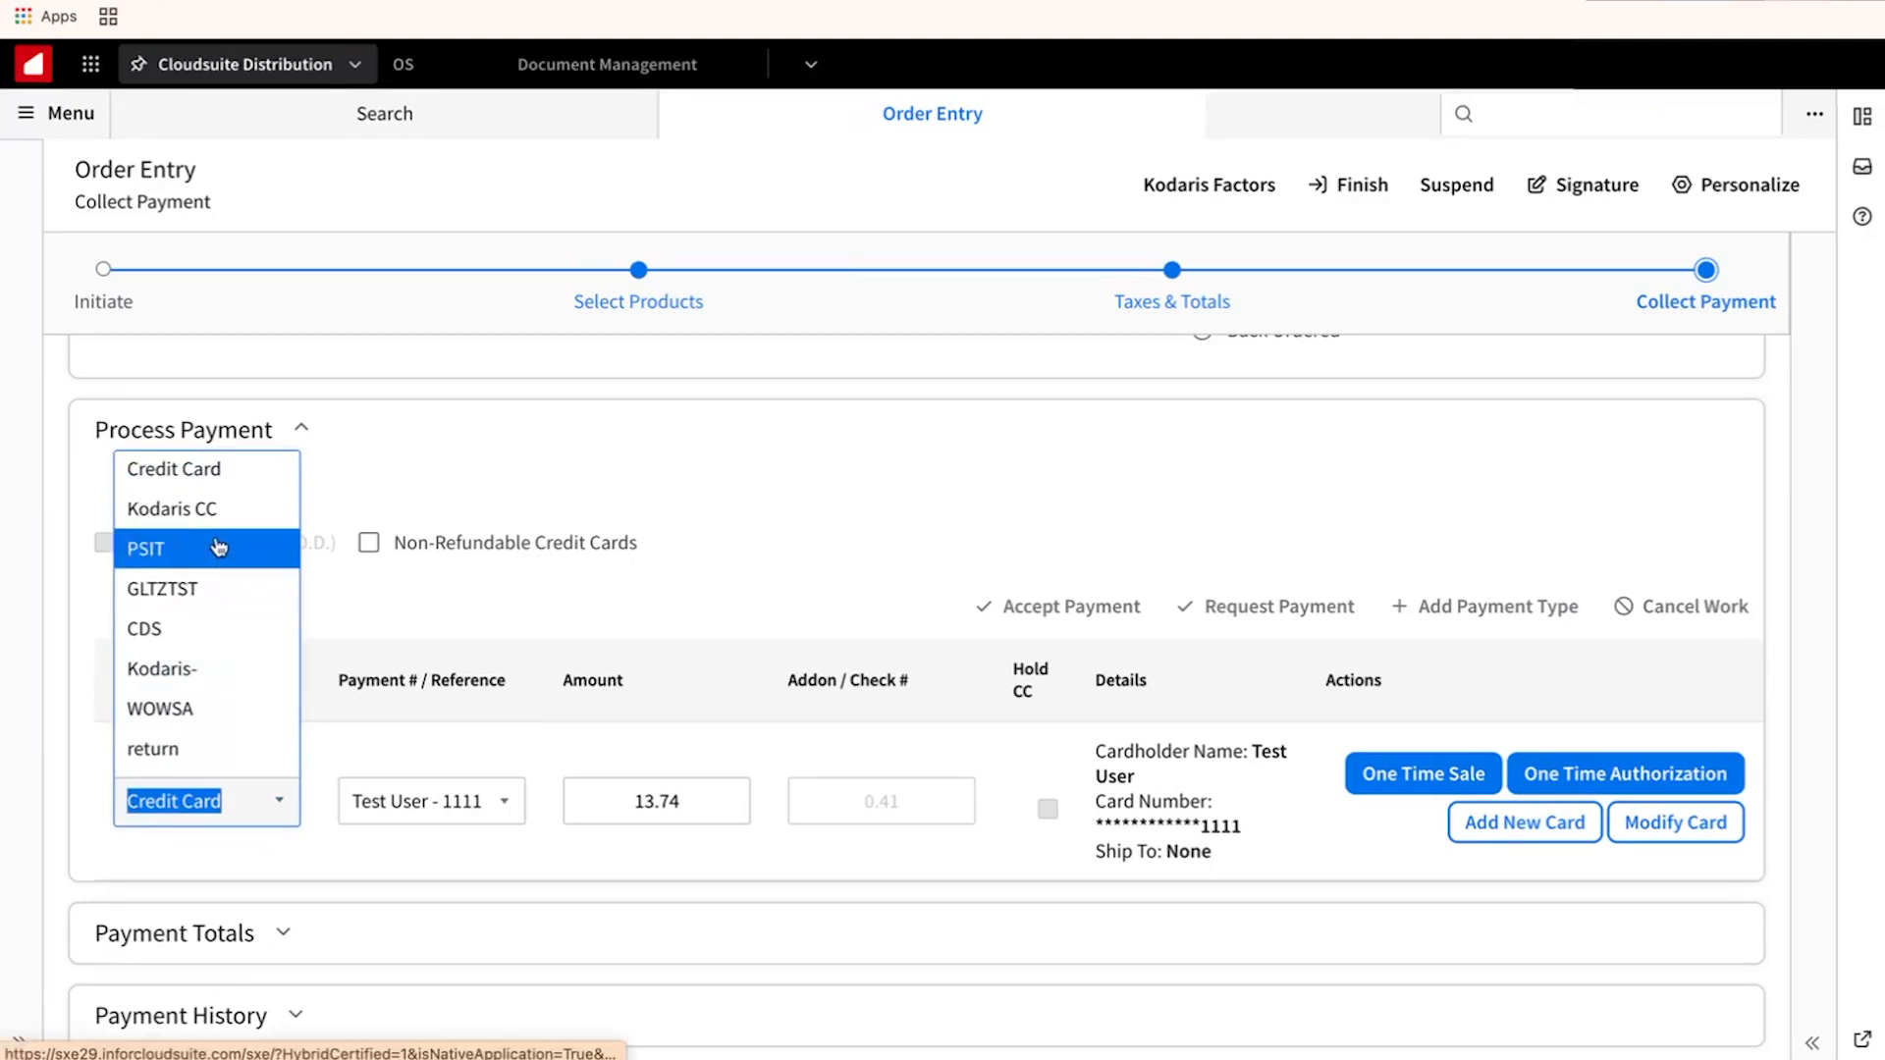
click(157, 508)
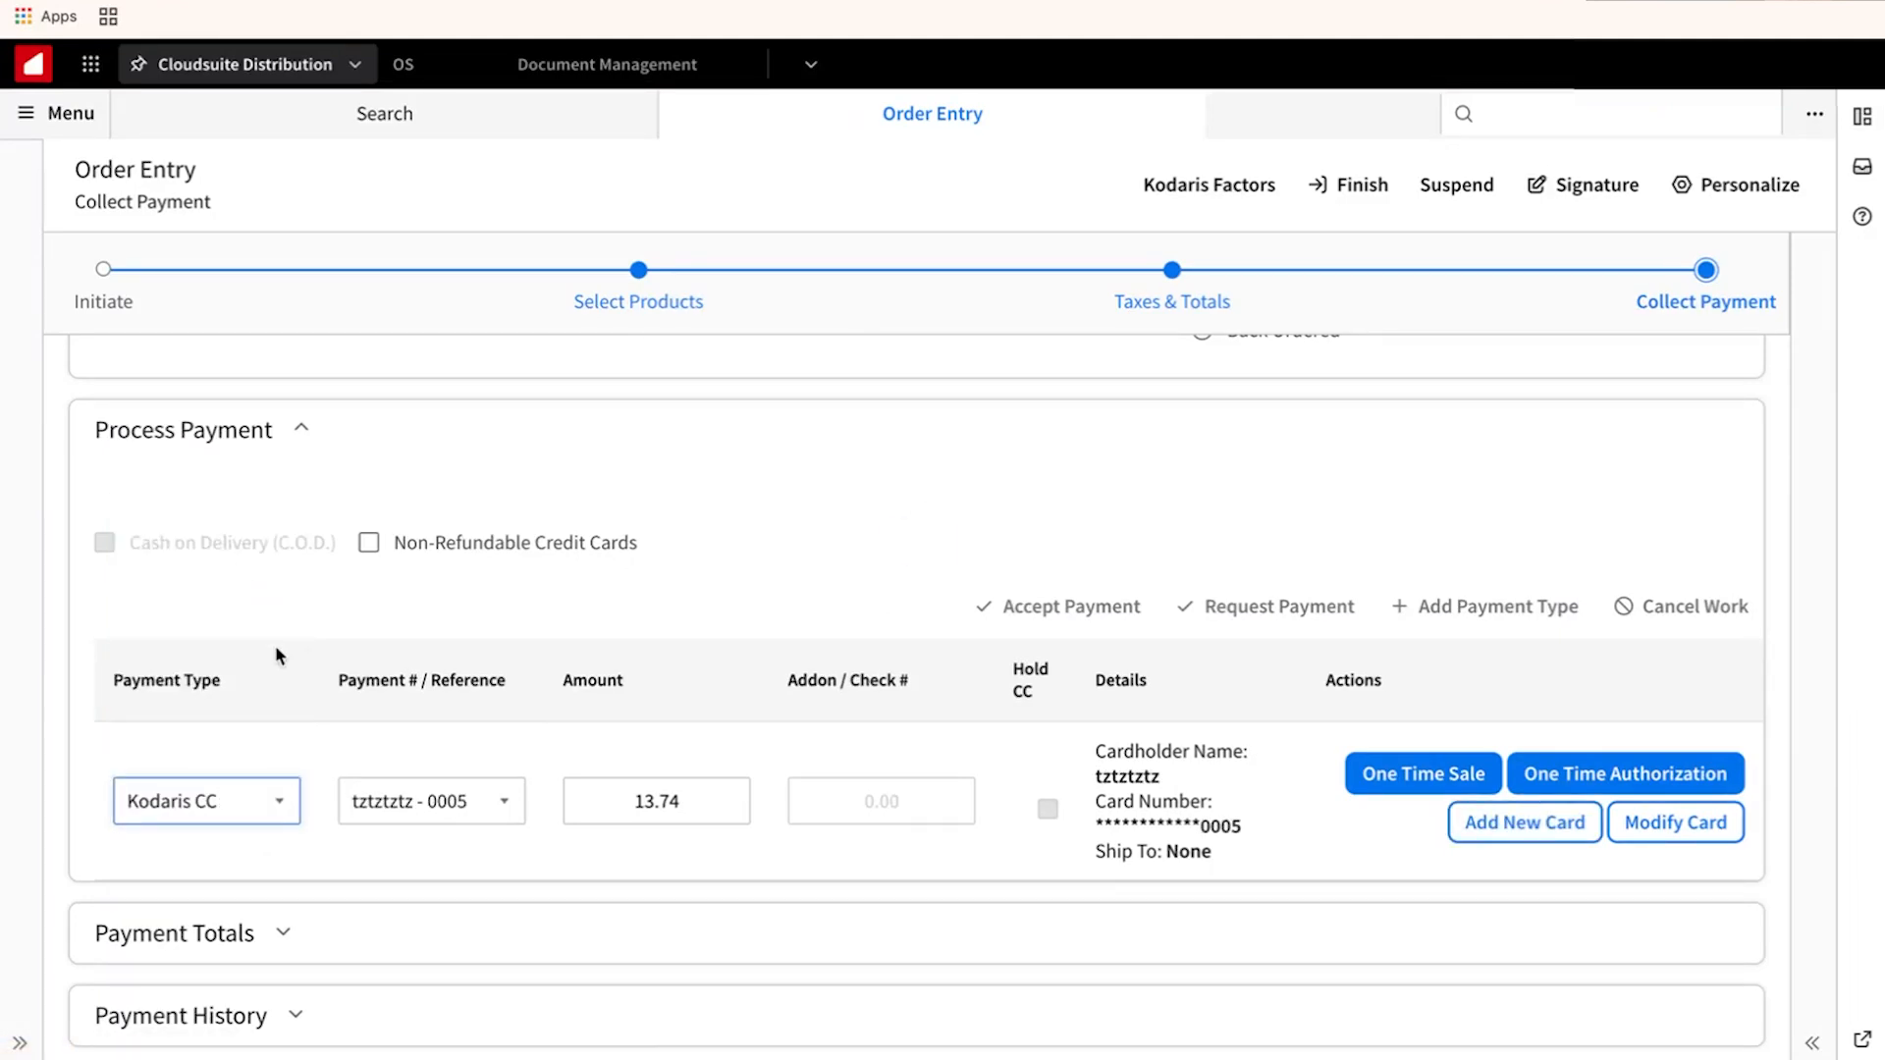
click(496, 807)
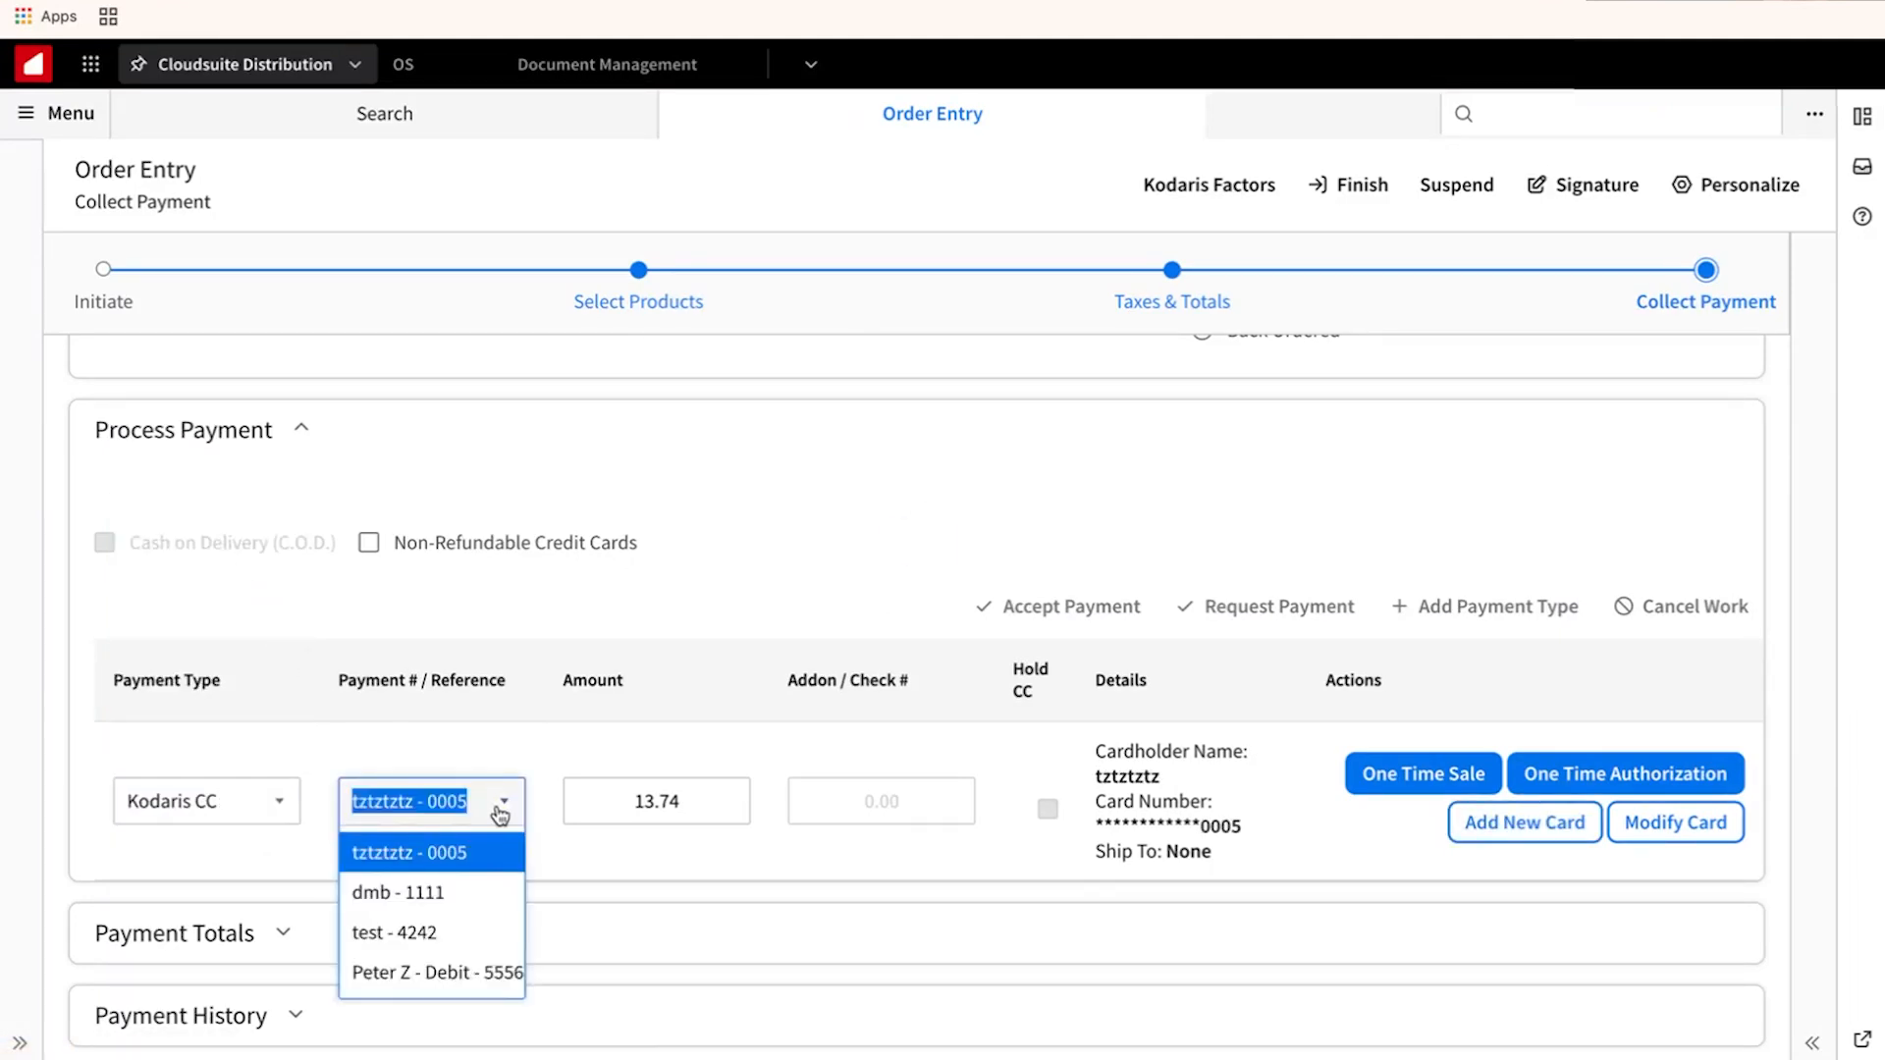
click(472, 893)
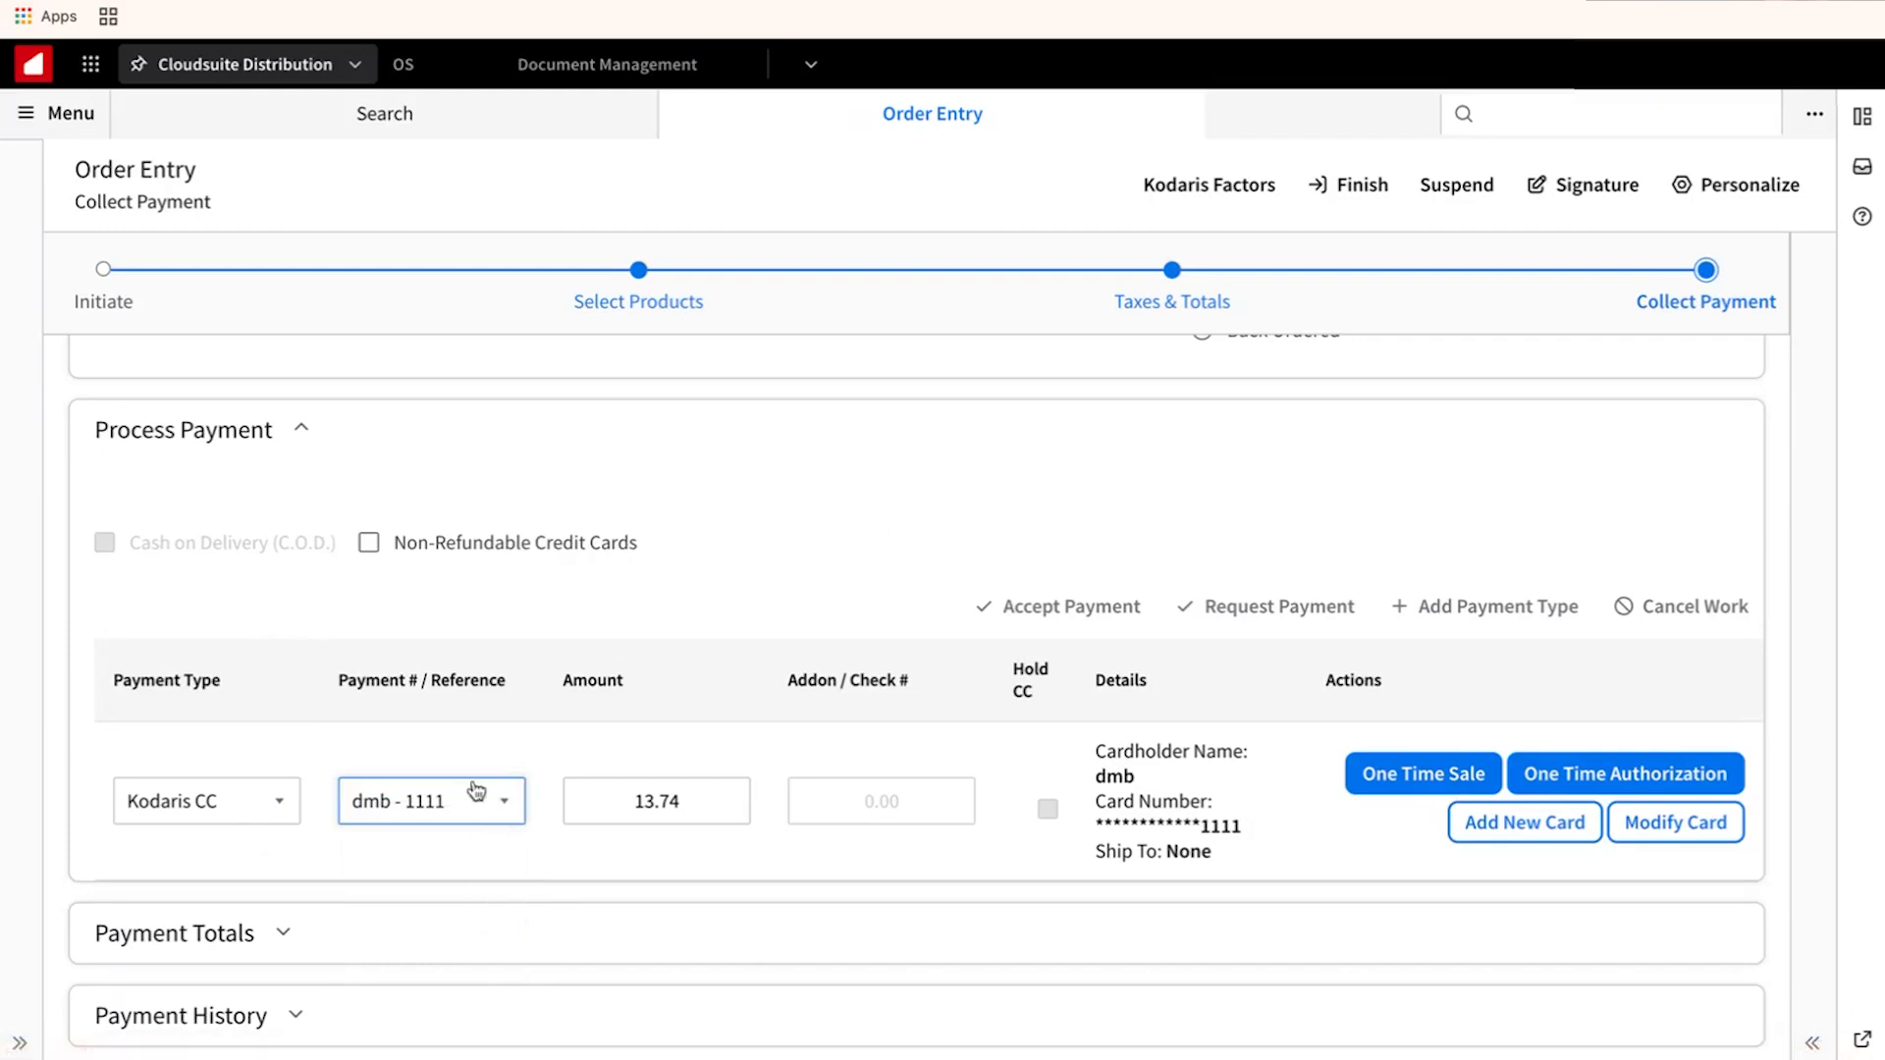
click(368, 542)
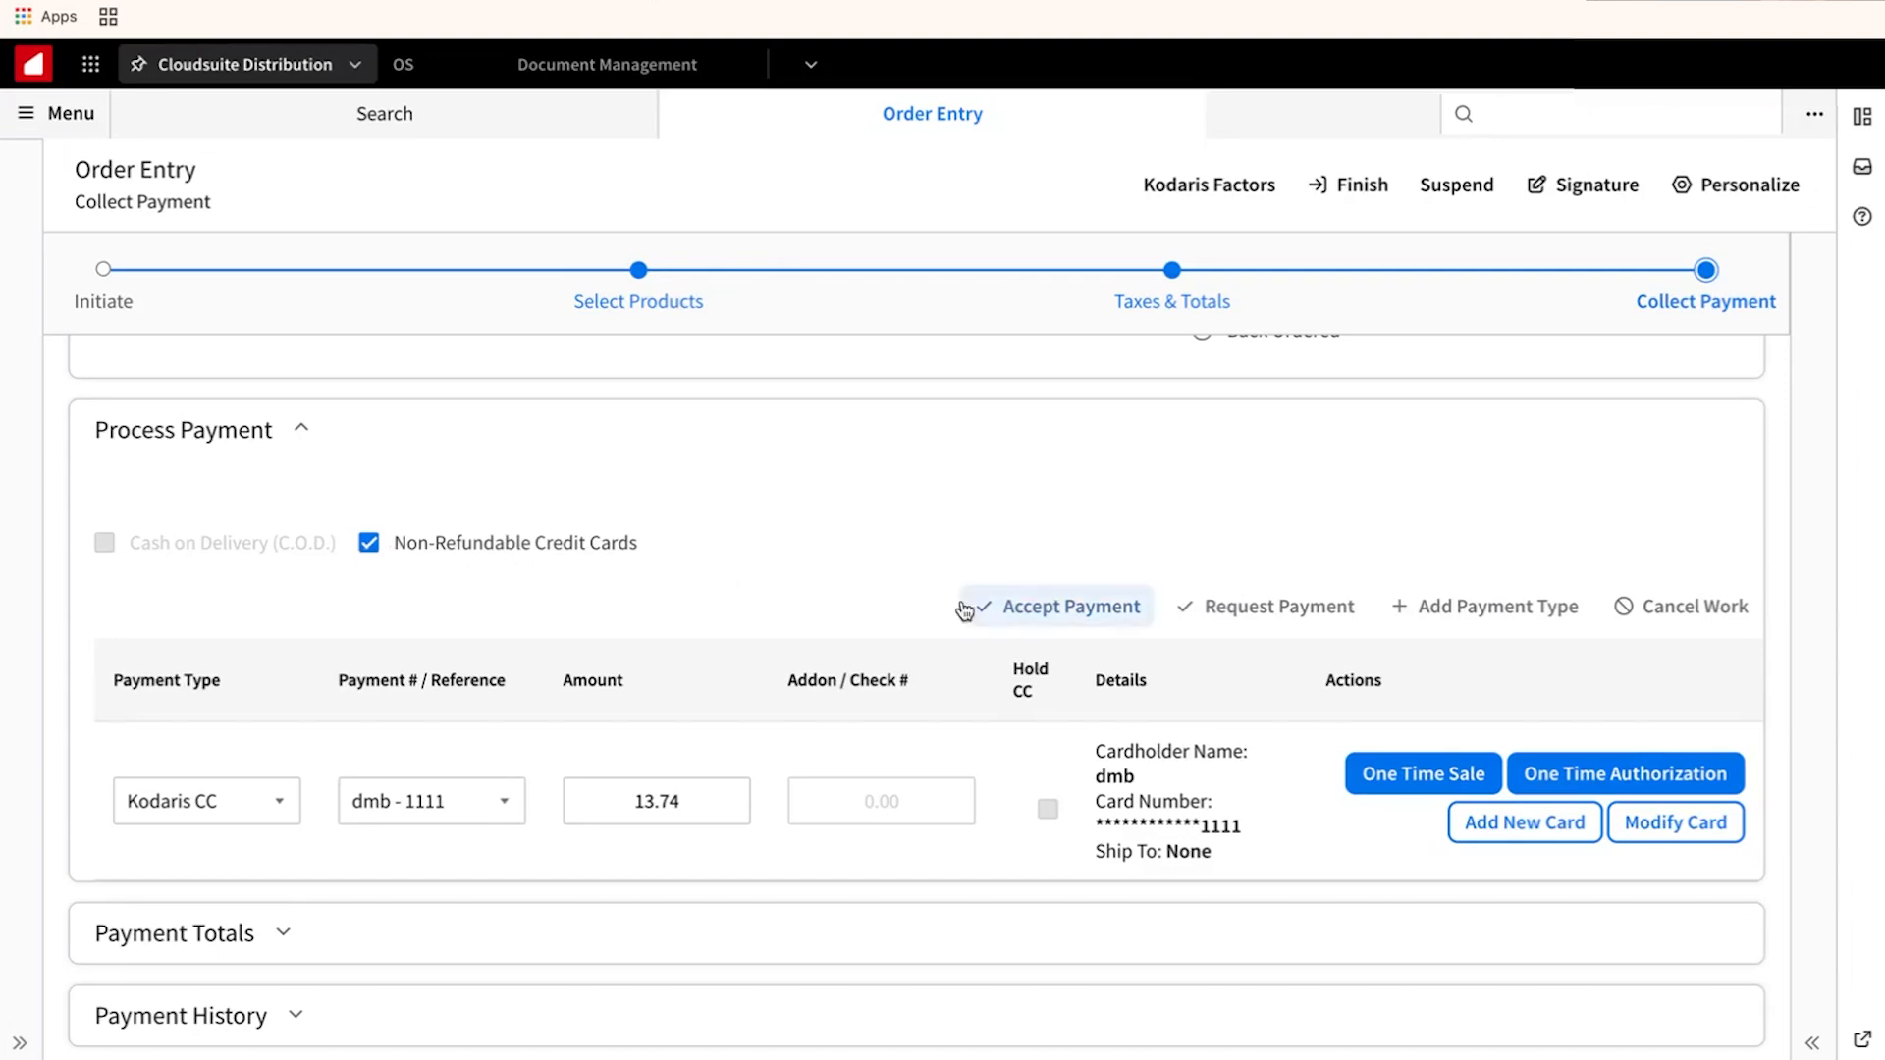
Accept the 13.74 card payment as a sale, leaving 0.00 to collect.
click(1026, 614)
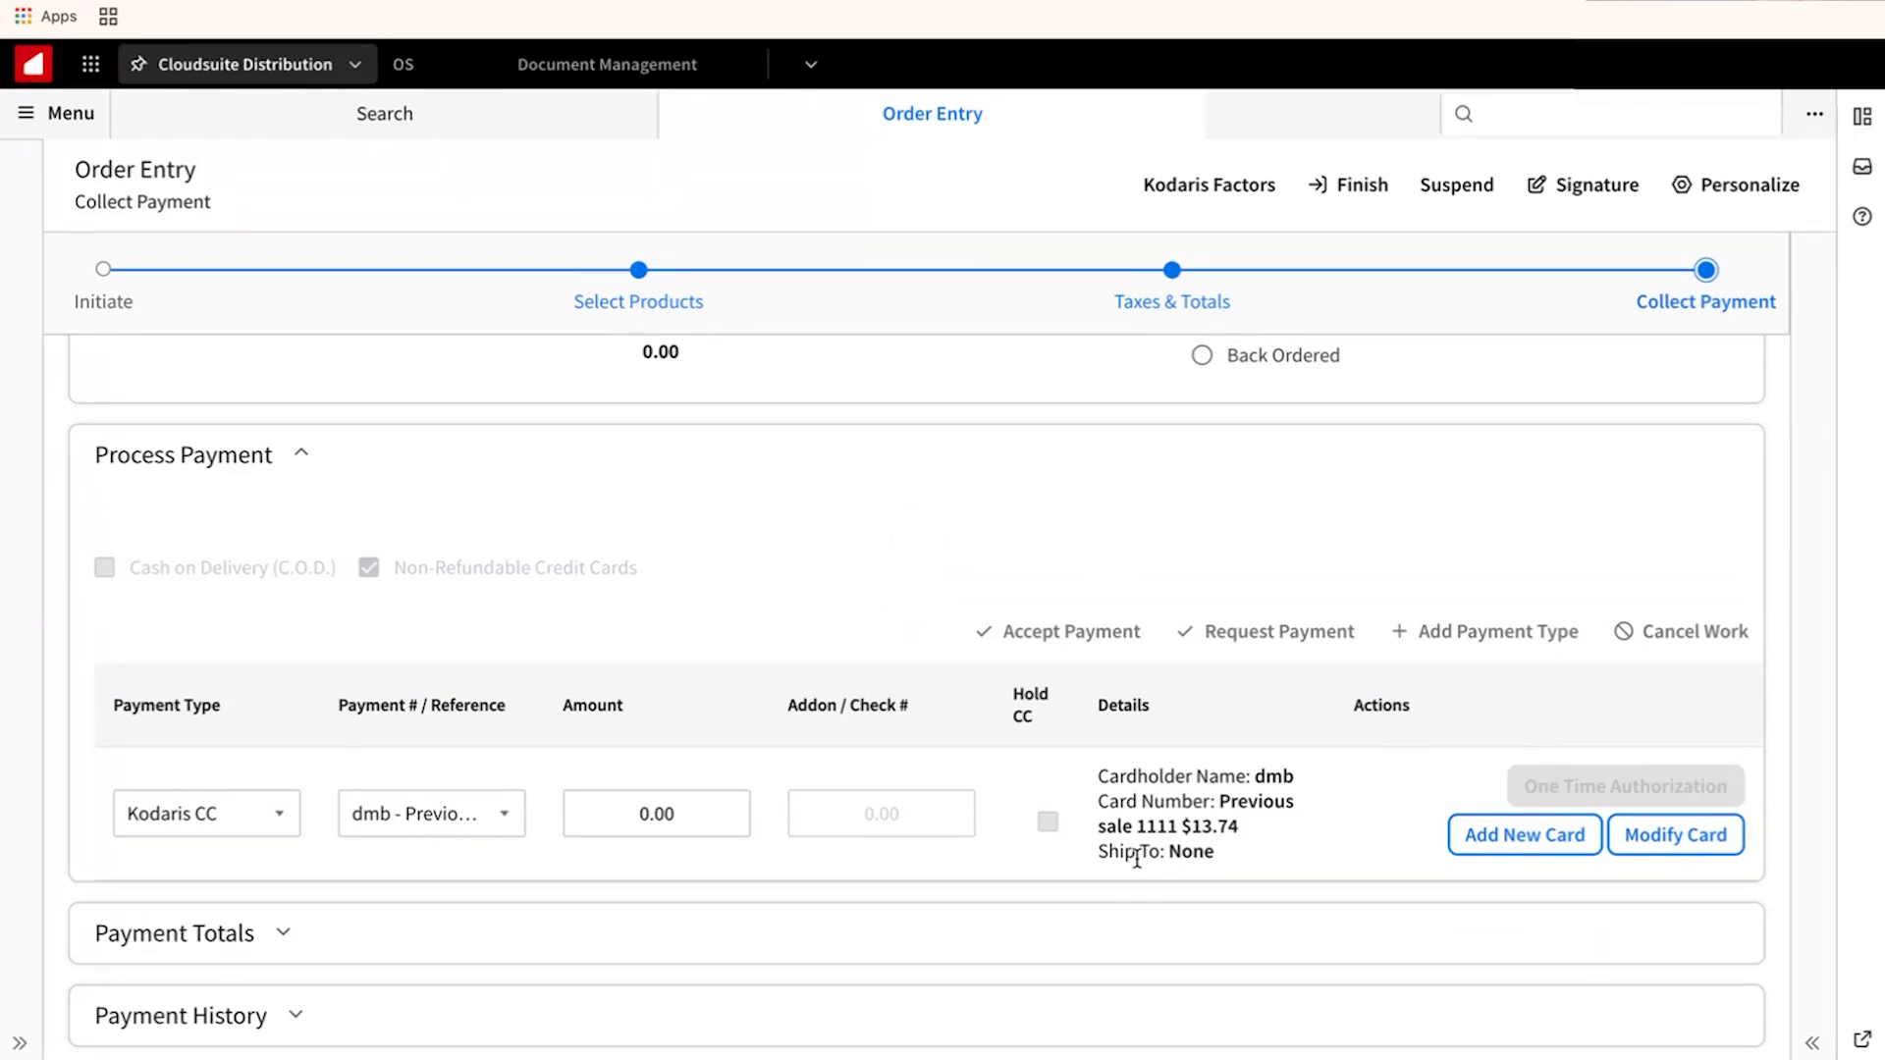
click(1206, 631)
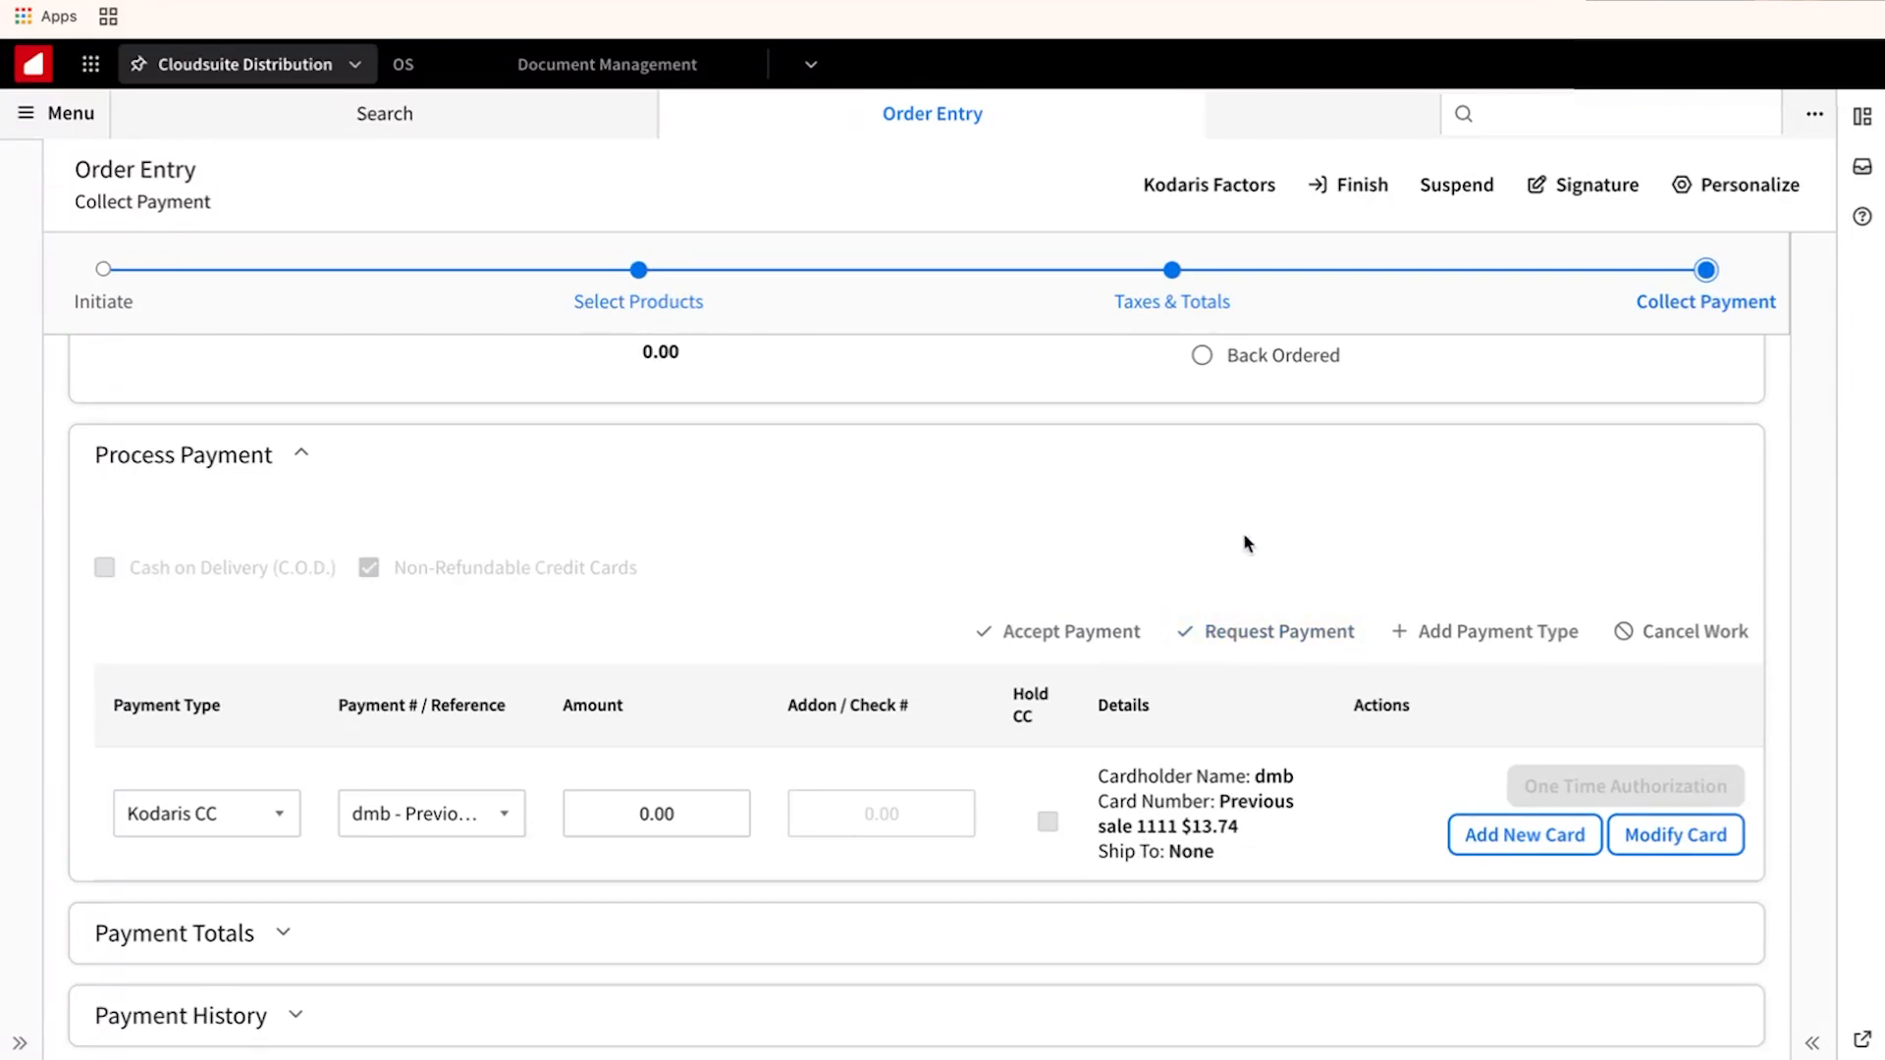